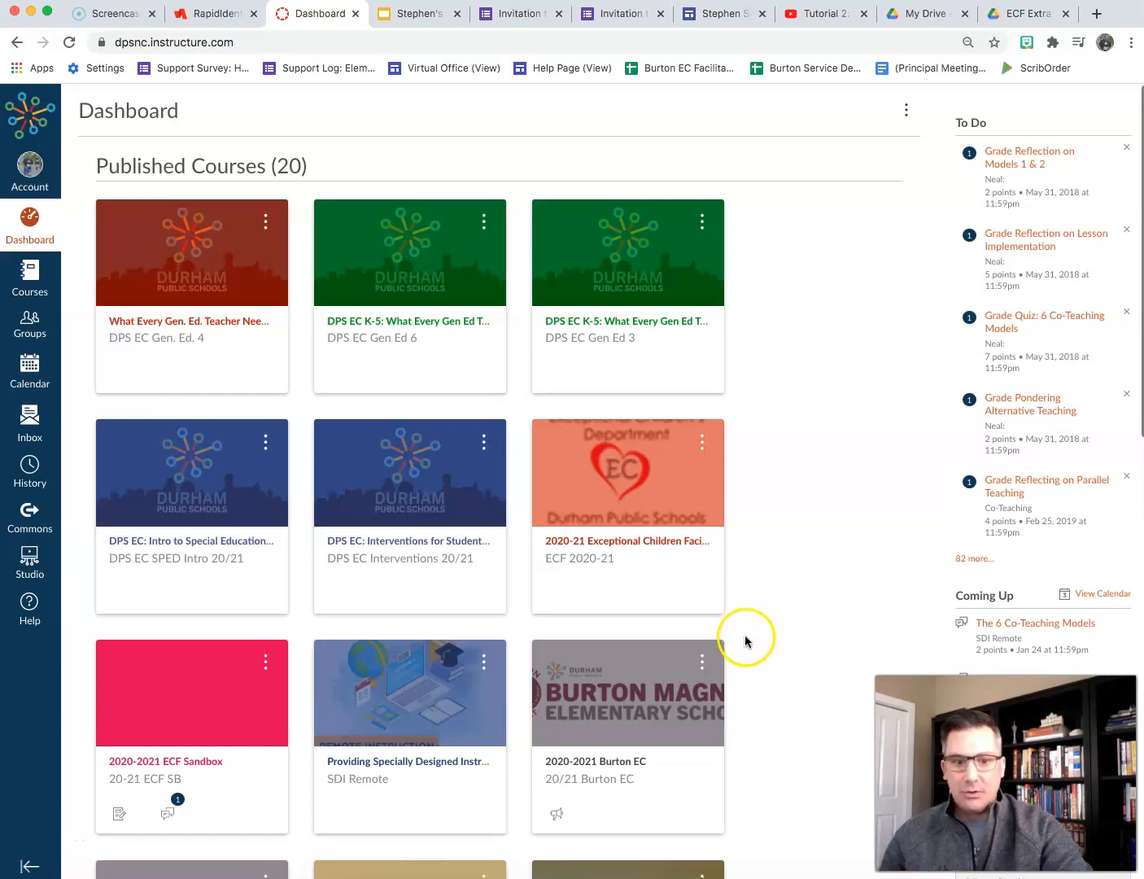
Open the 01/05/2021 Professional Learning Community announcement in the 2020-2021 Burton EC course and view its message text.
left_click(659, 685)
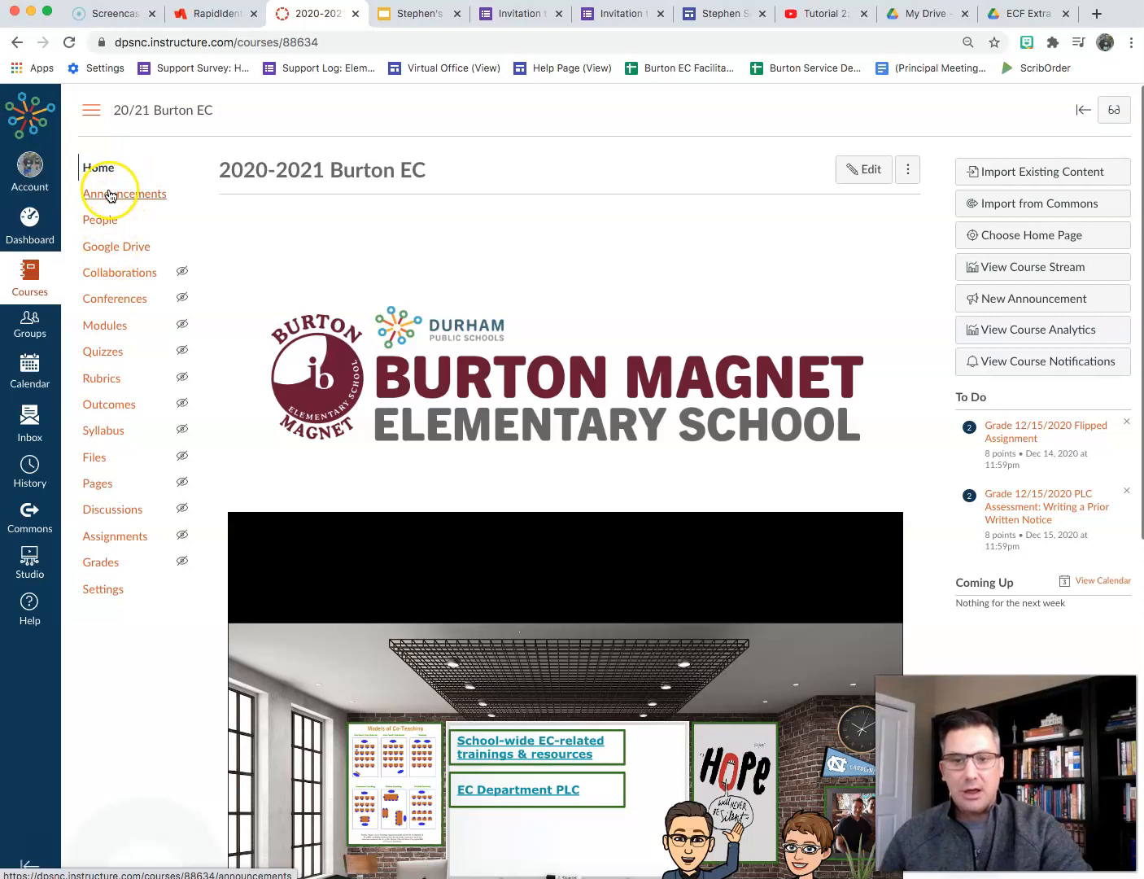
left_click(110, 193)
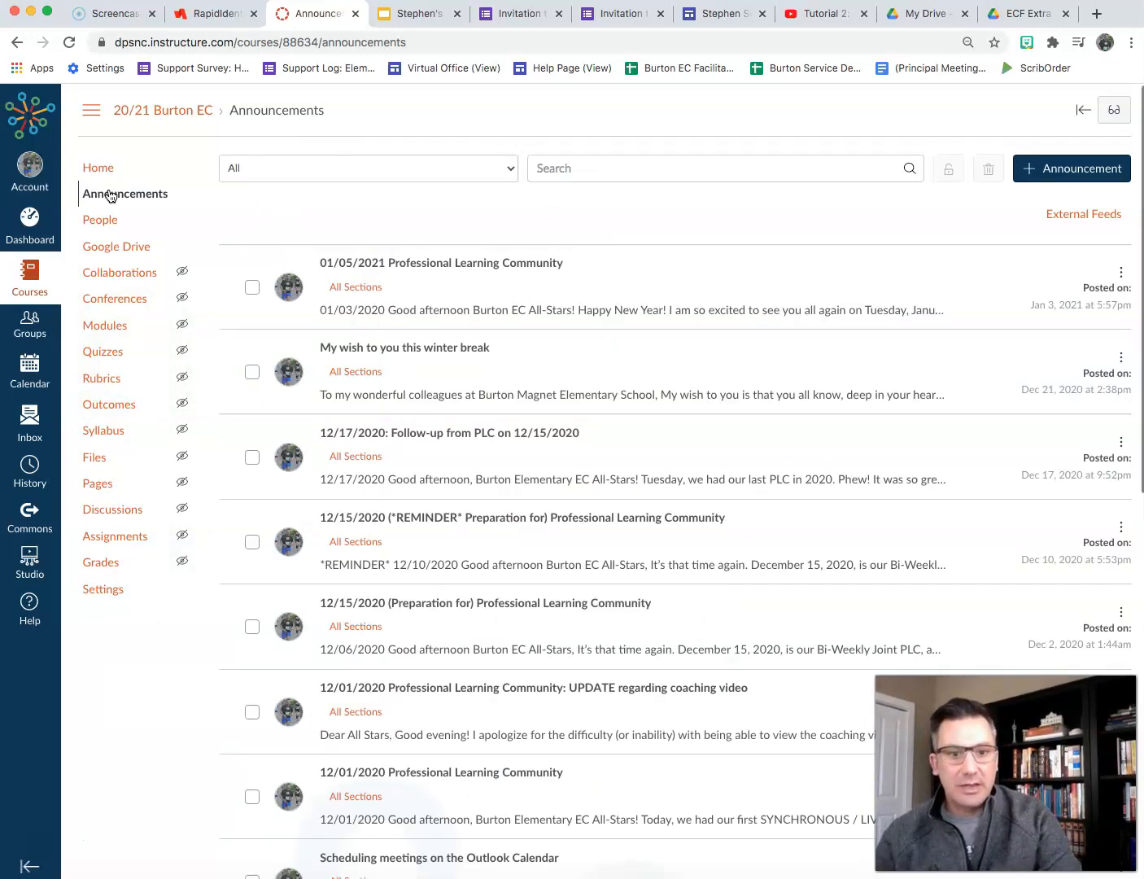
left_click(432, 264)
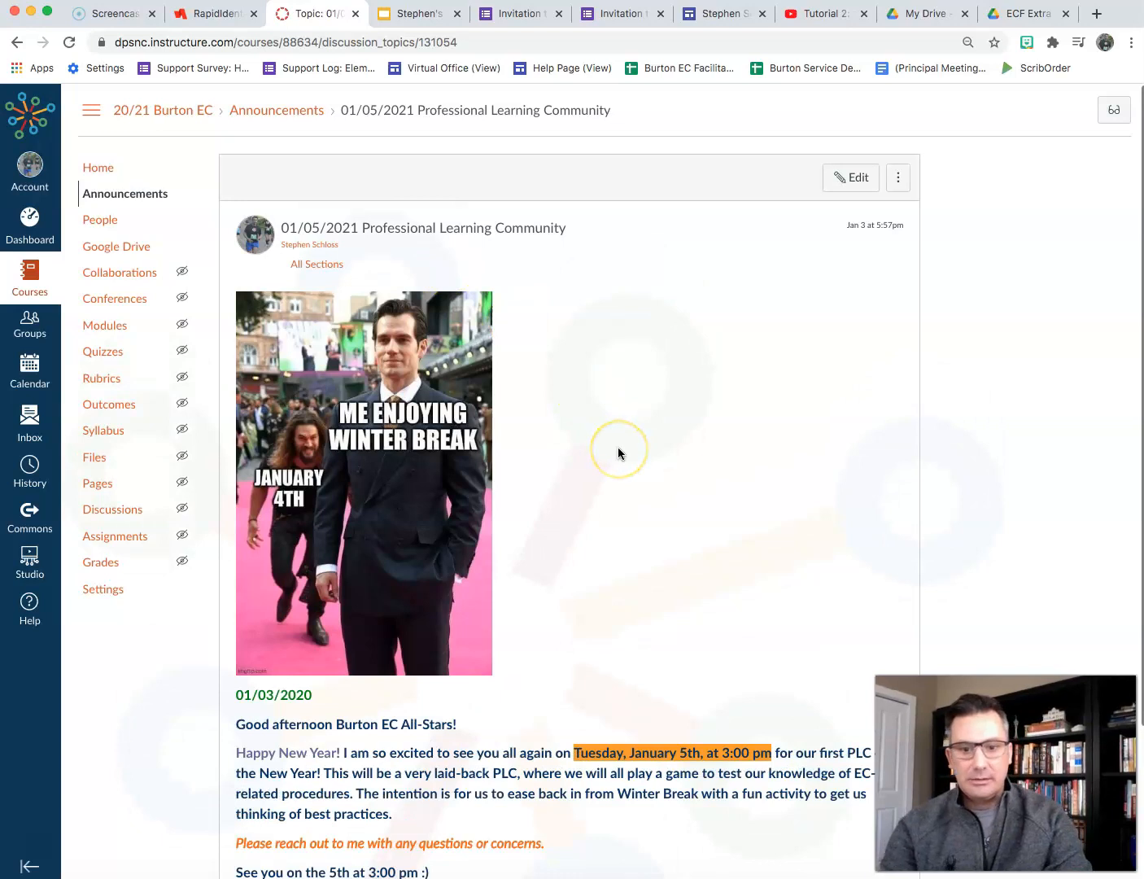
scroll(617, 453, "down", 1)
scroll(618, 448, "down", 3)
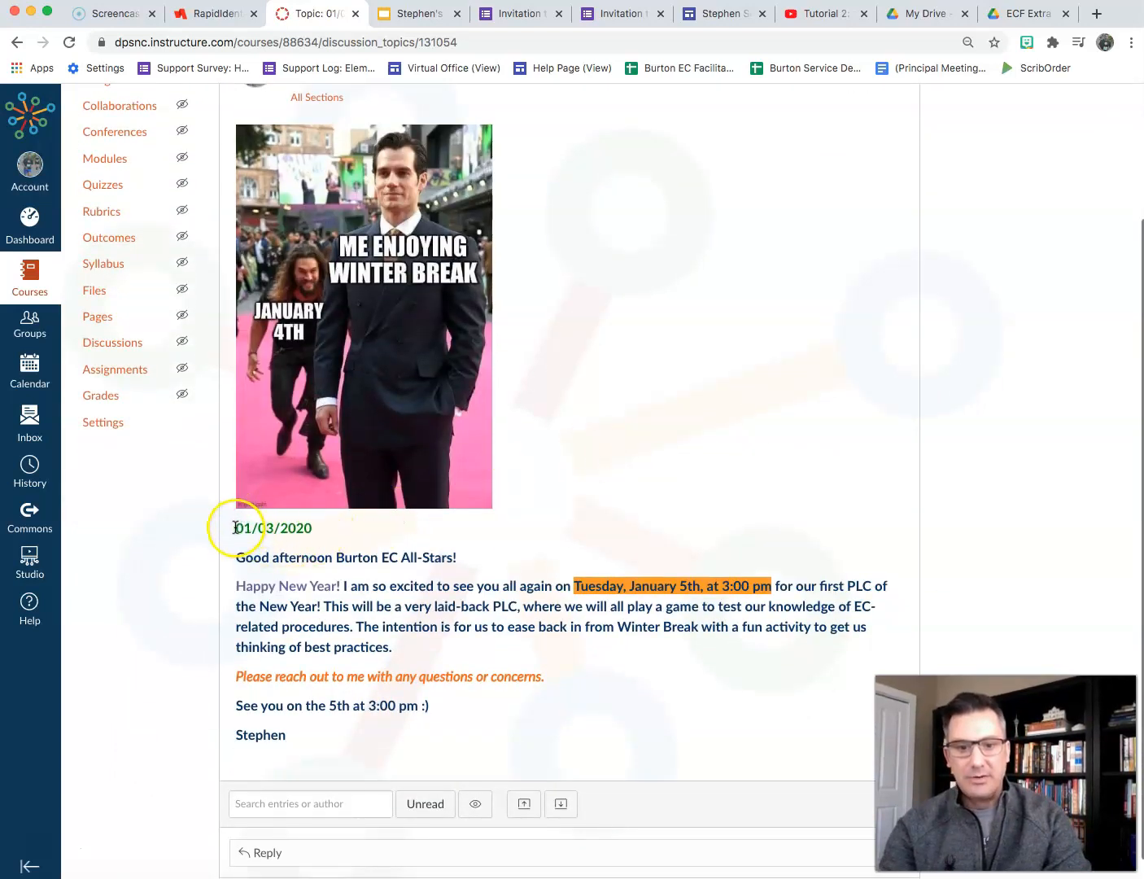
left_click_drag(234, 527, 300, 731)
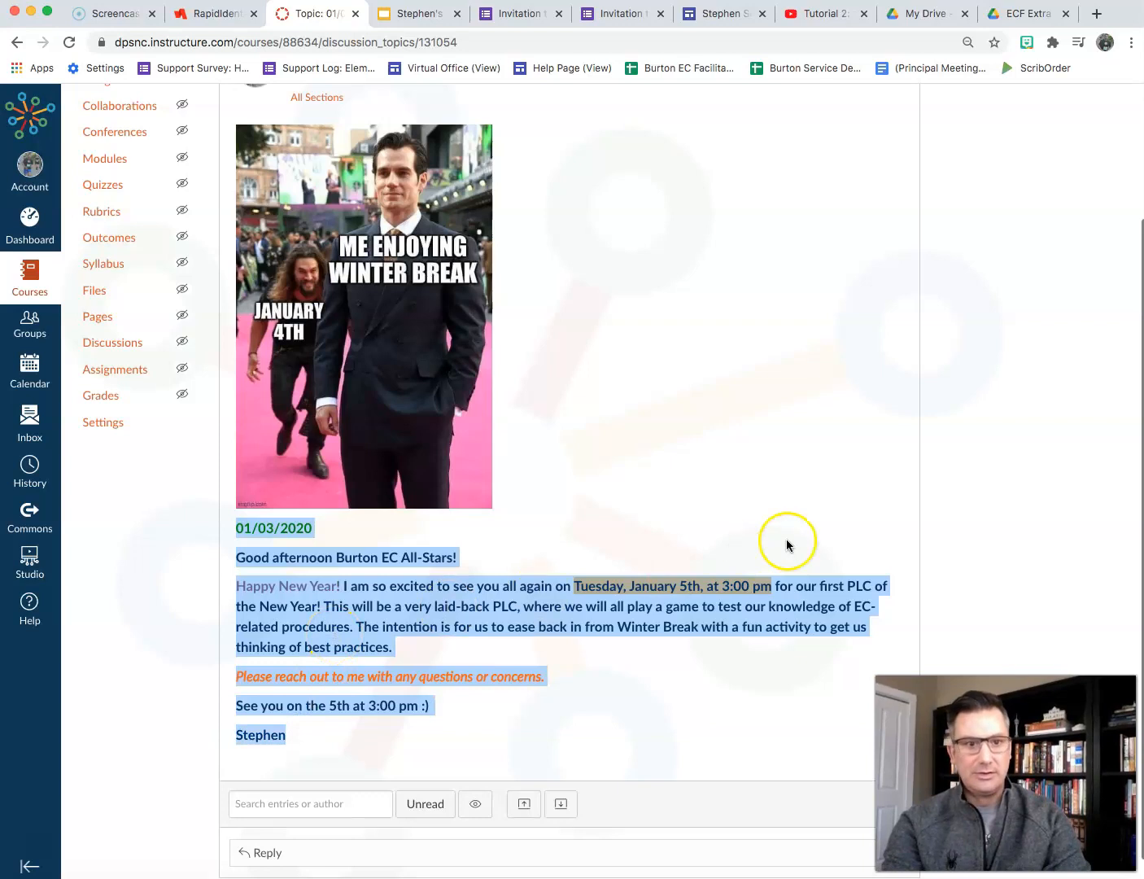
Open the announcement for editing and copy its message text below the image, from the date line through the signature.
scroll(786, 544, "up", 3)
left_click(846, 143)
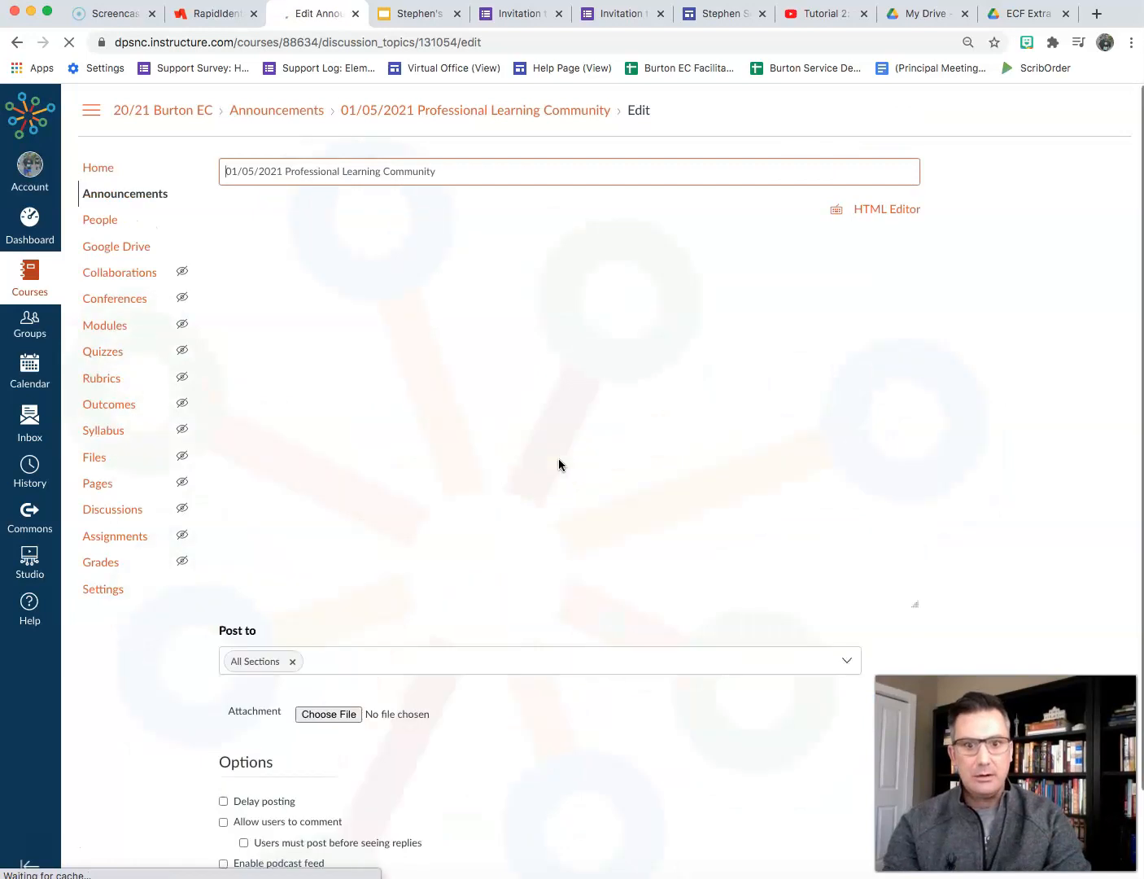
scroll(558, 465, "down", 2)
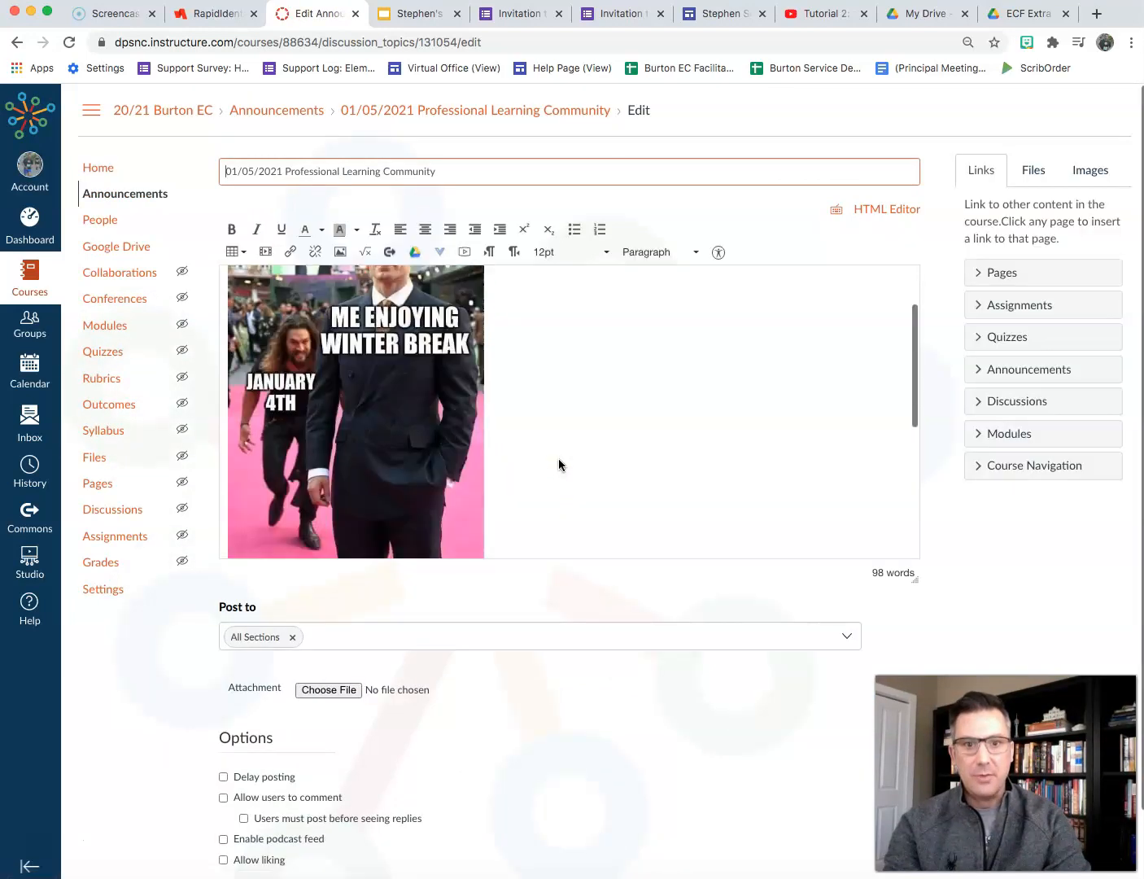
scroll(559, 465, "down", 3)
left_click(230, 367)
left_click_drag(229, 368, 434, 540)
key("super+c")
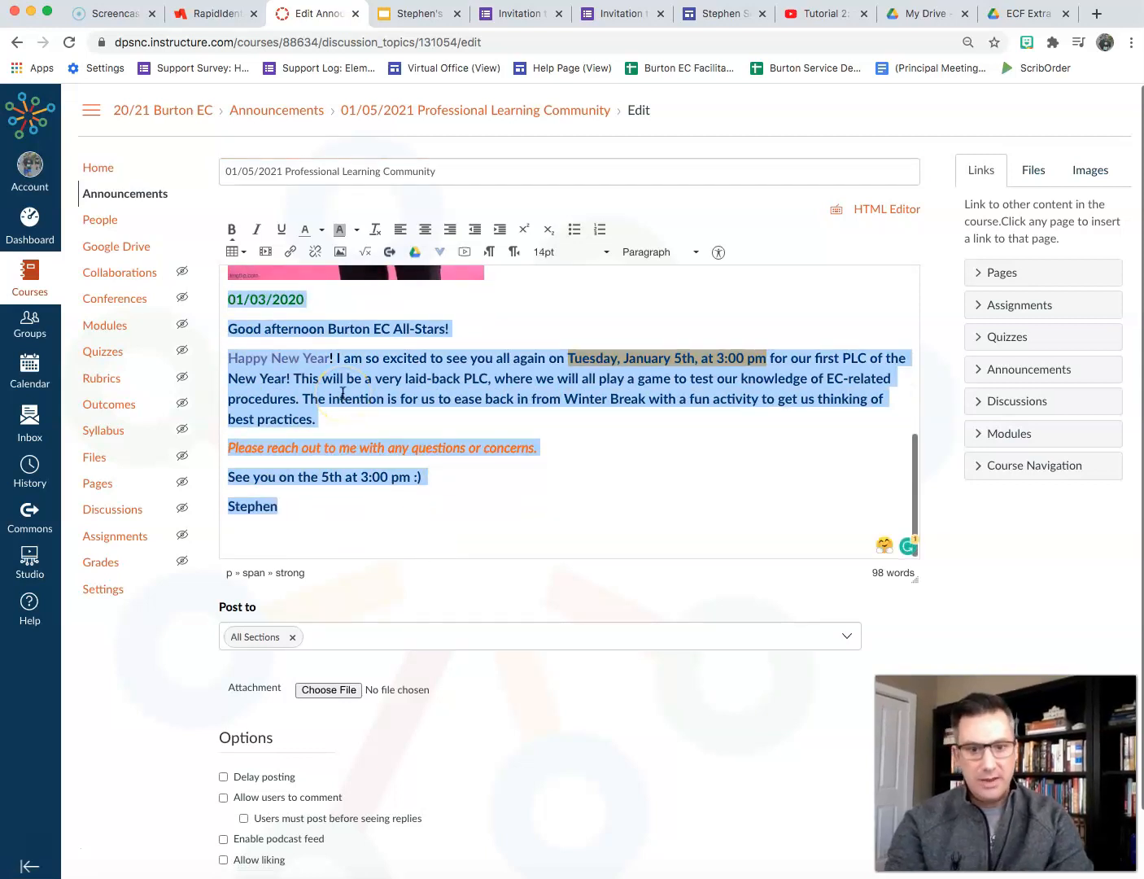
Save the 01/05/2021 announcement and return to the course's announcements list.
scroll(649, 733, "down", 2)
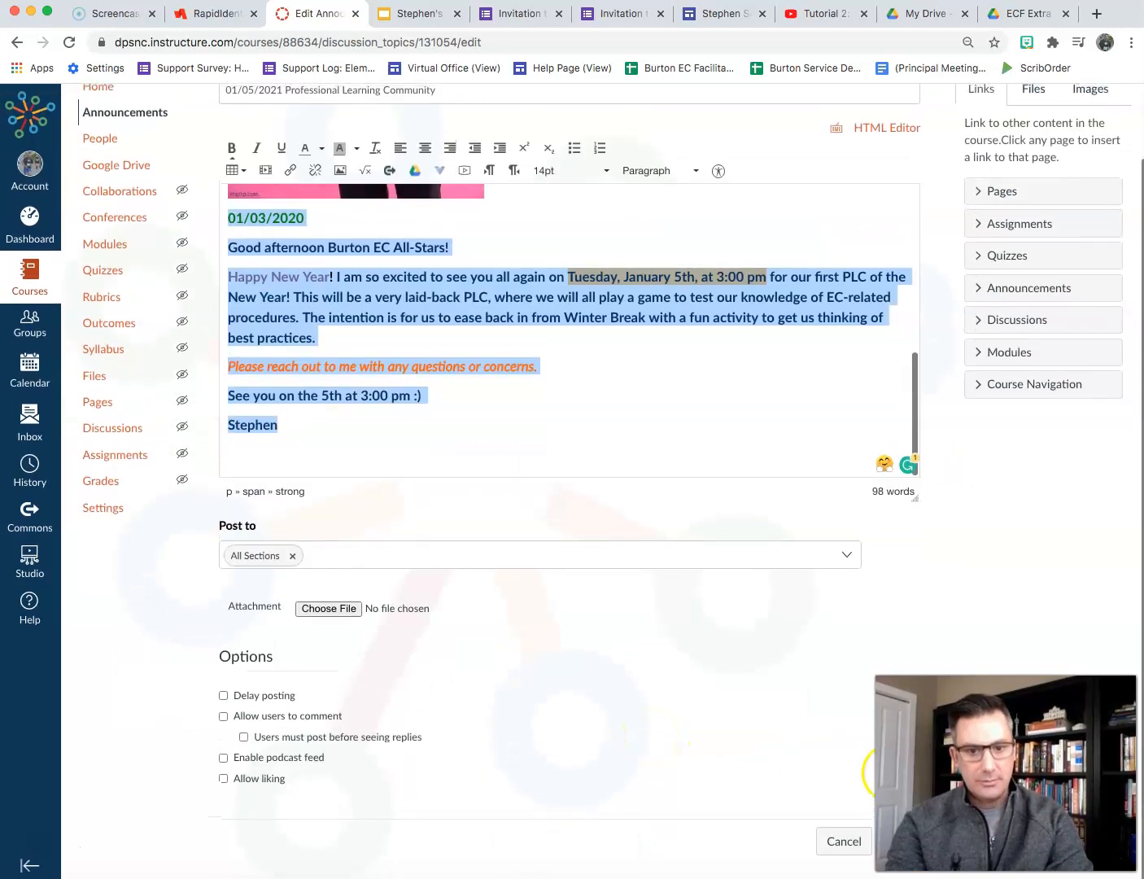
left_click(898, 845)
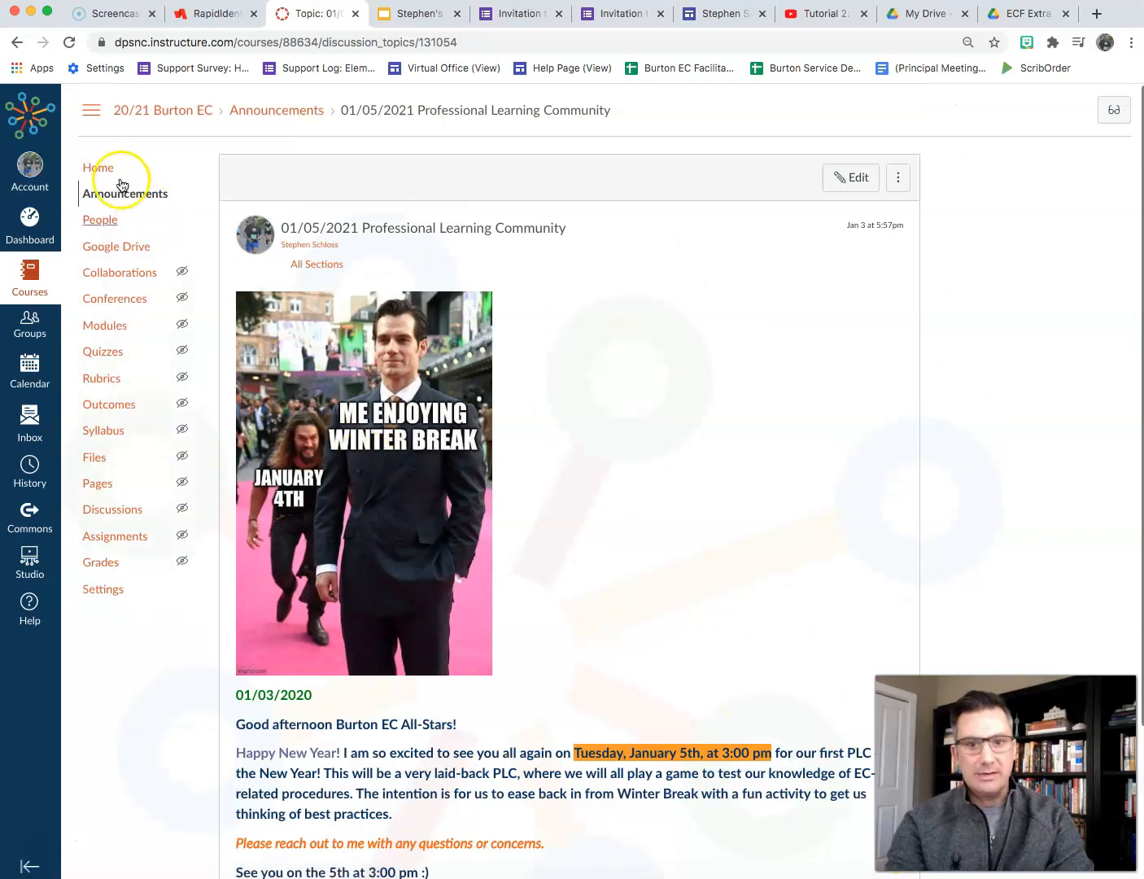
left_click(238, 118)
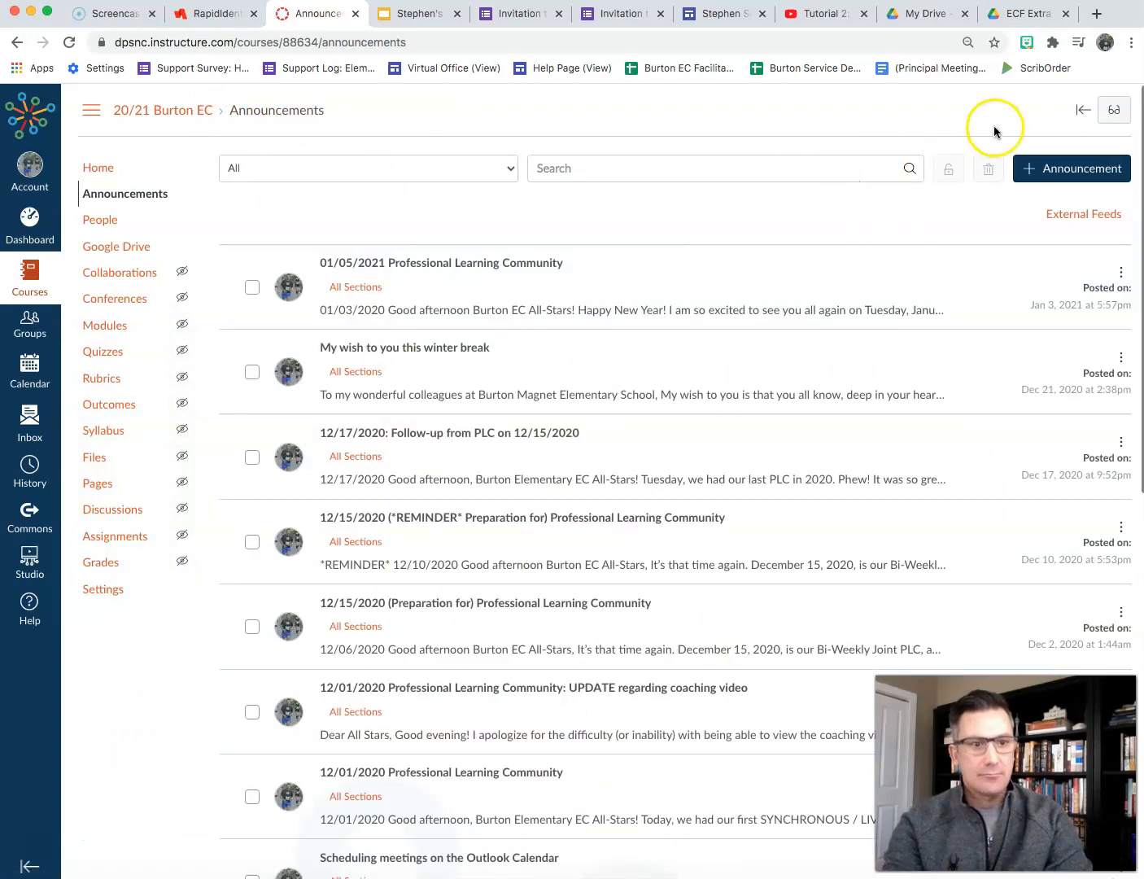
left_click(1112, 177)
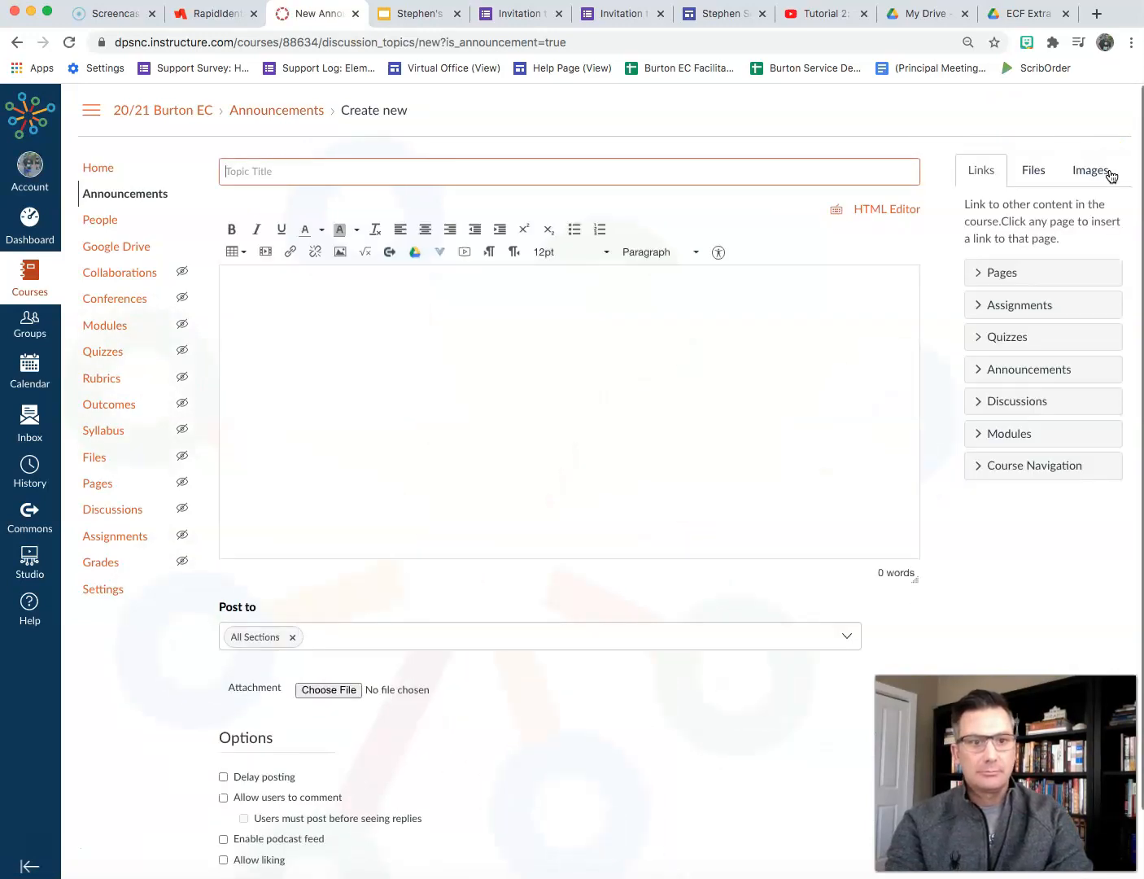
left_click(17, 43)
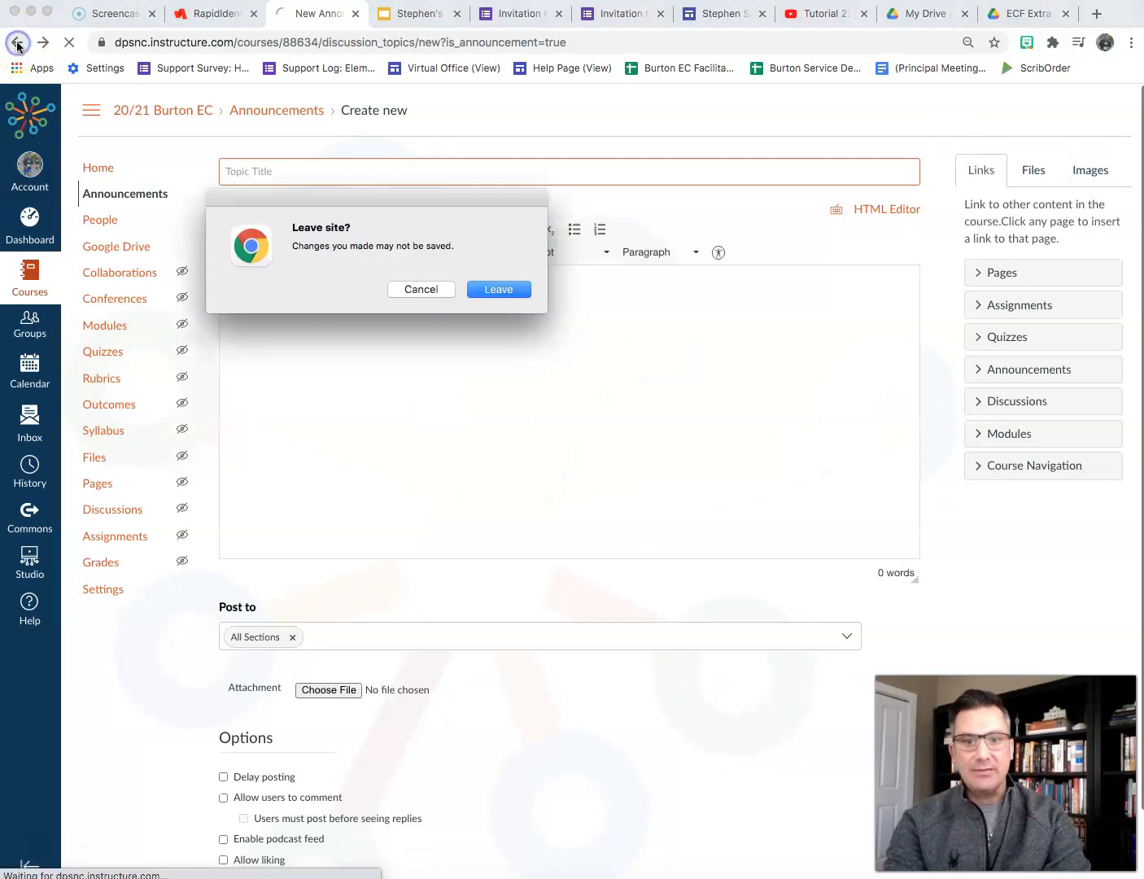
left_click(489, 288)
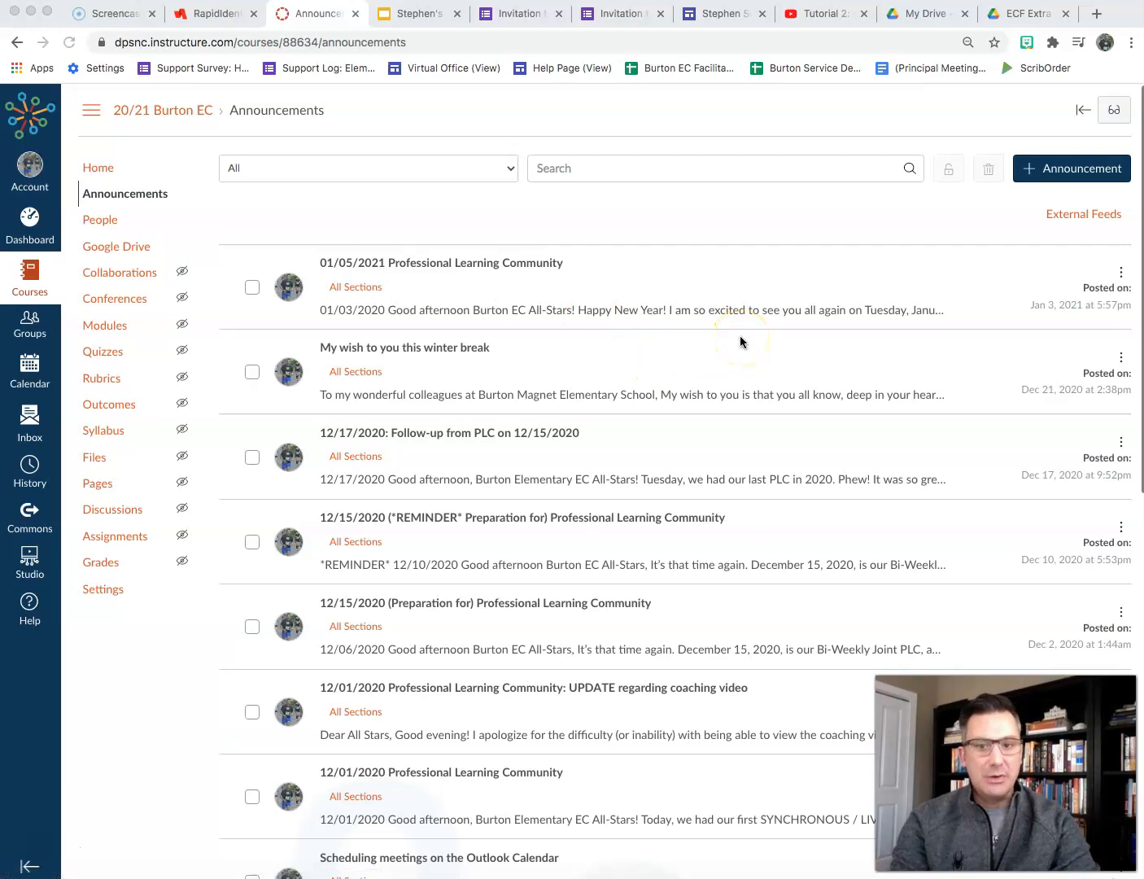
Create a new announcement and paste the copied message into its body.
left_click(1056, 174)
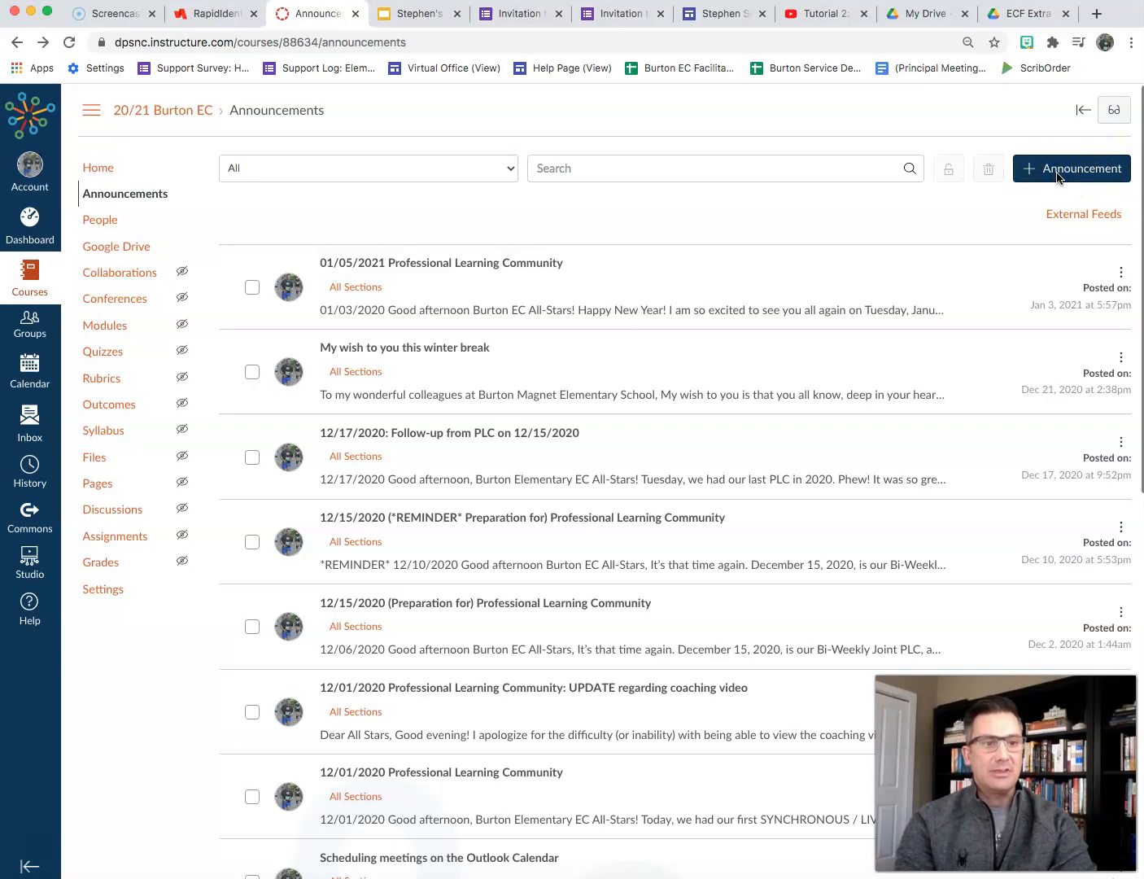
left_click(1057, 174)
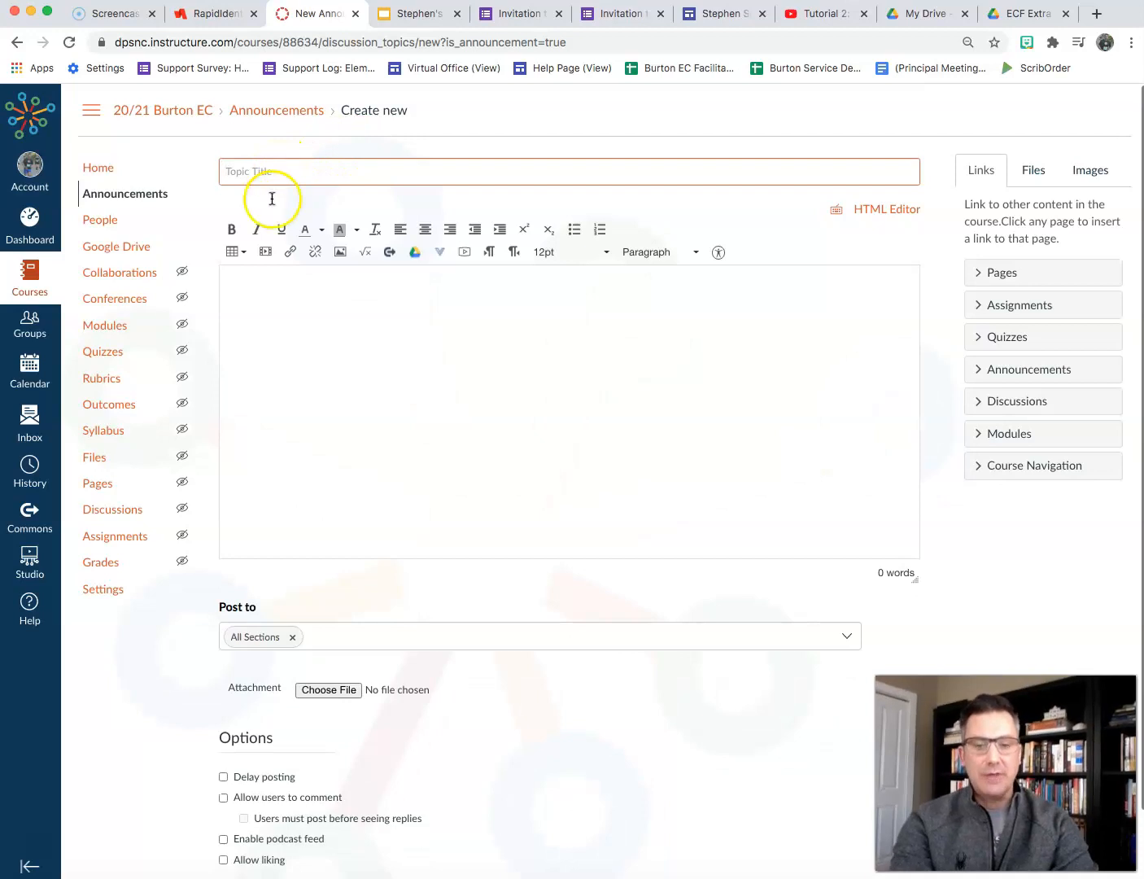
left_click(250, 323)
key("super+v")
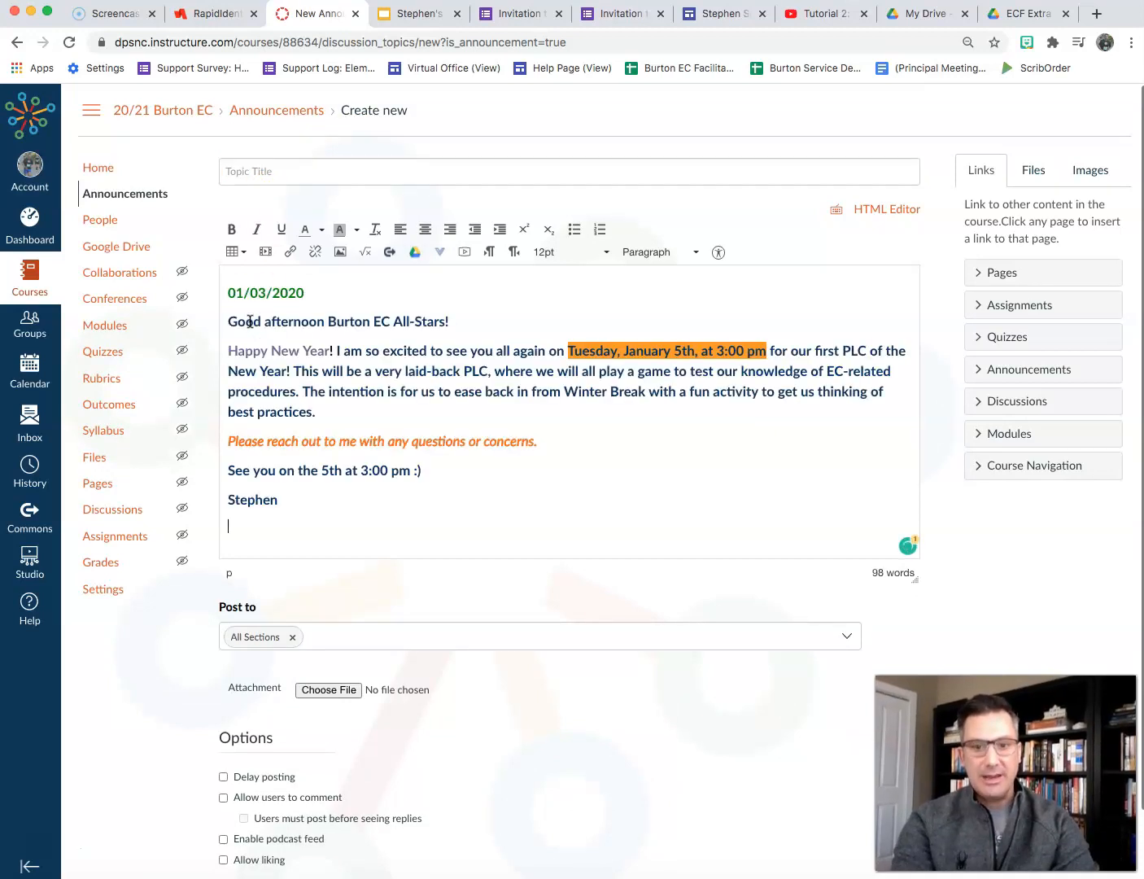
Title the new announcement "Reminder! 01/19/2021 Professional Learning Community".
left_click(254, 160)
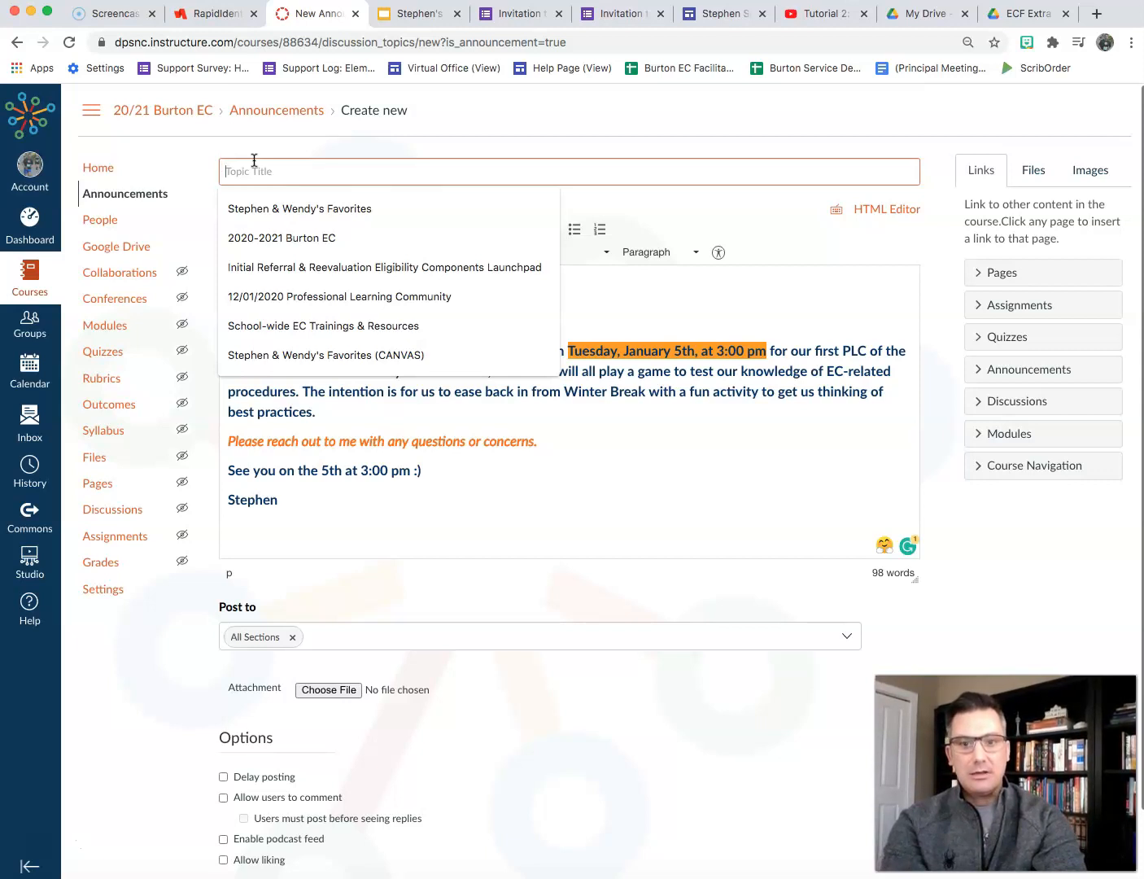
type("01")
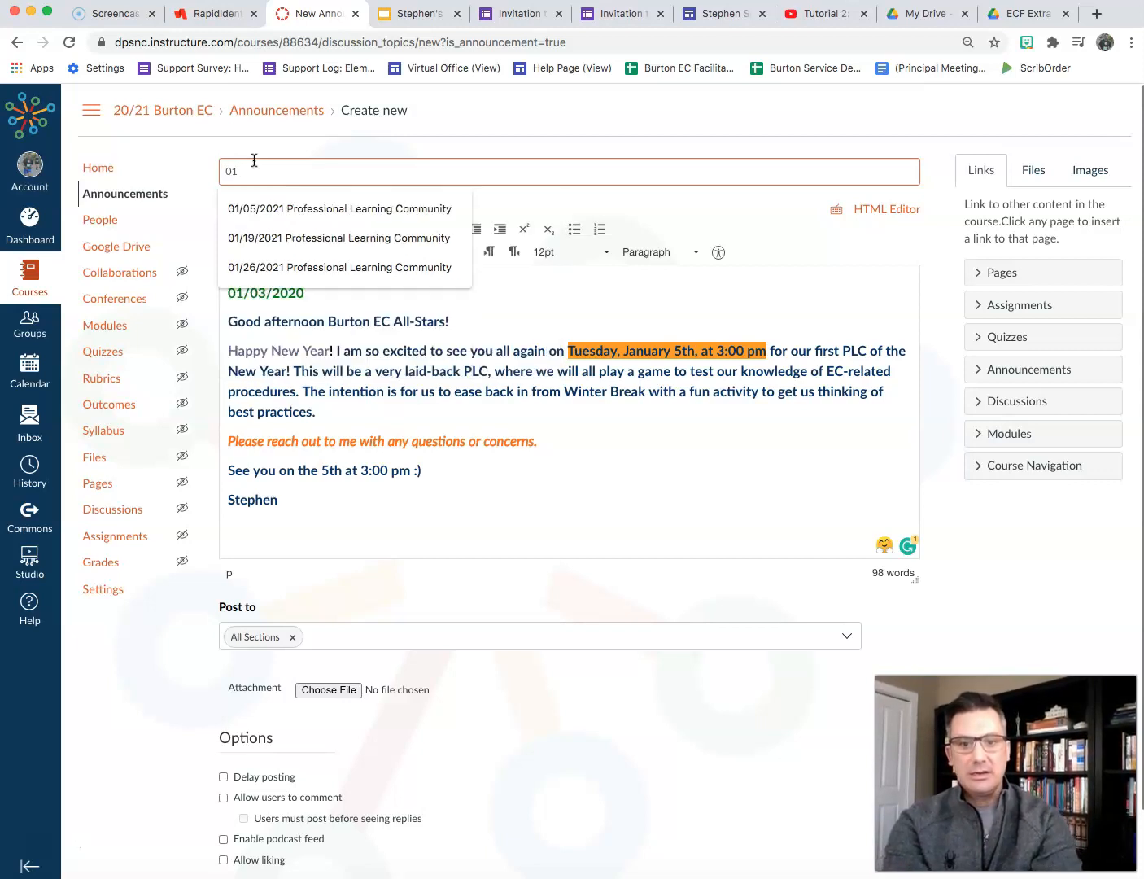
key("Down")
key("Down")
key("Return")
left_click(360, 114)
left_click(226, 170)
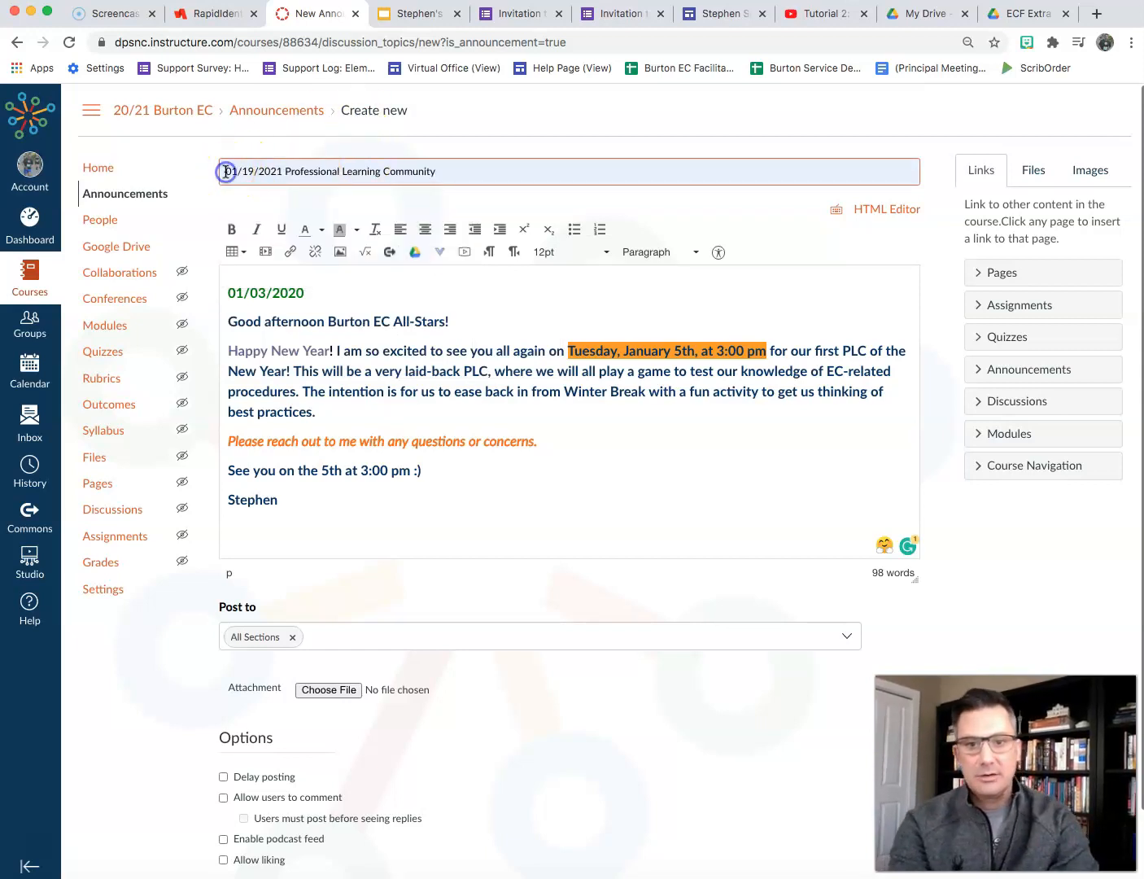
type("Reminder")
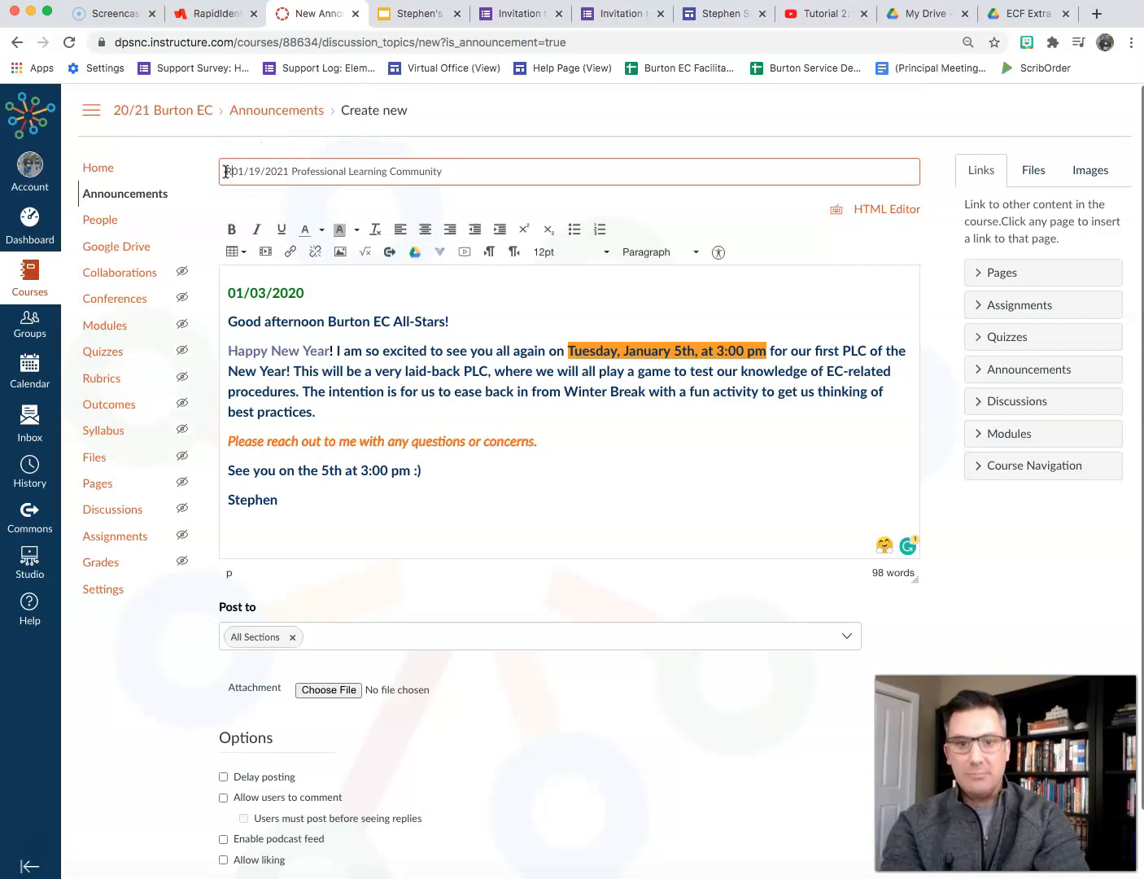
type("!")
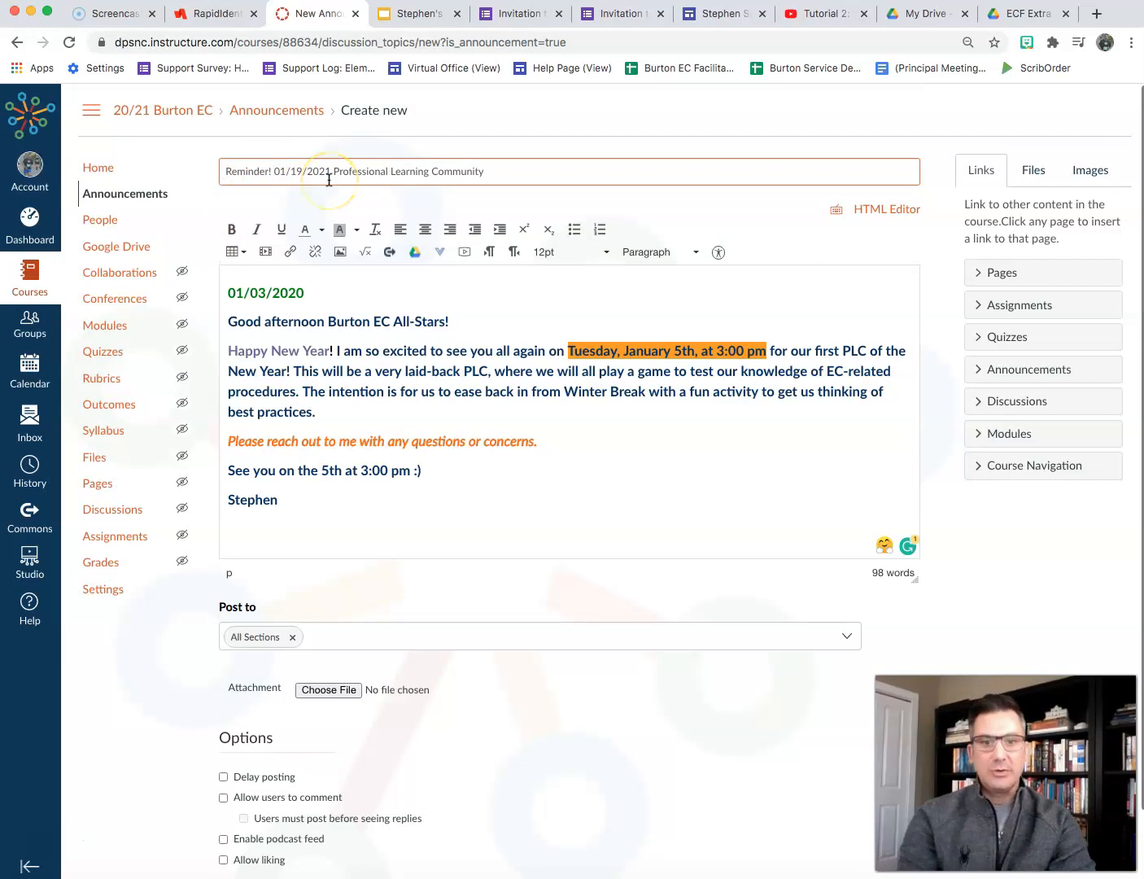
Set the date line above the message's greeting to 01/18/2021.
double_click(261, 290)
type("18")
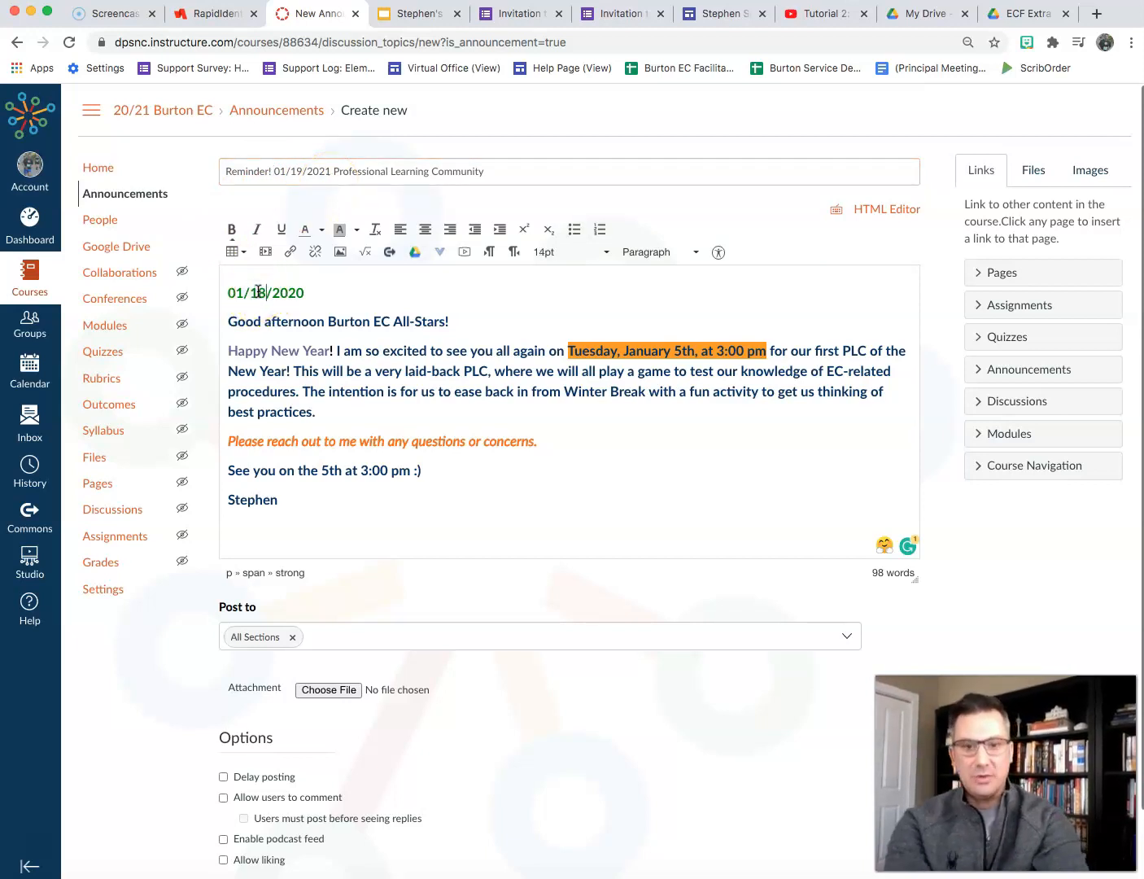
left_click(309, 294)
key("BackSpace")
type("1")
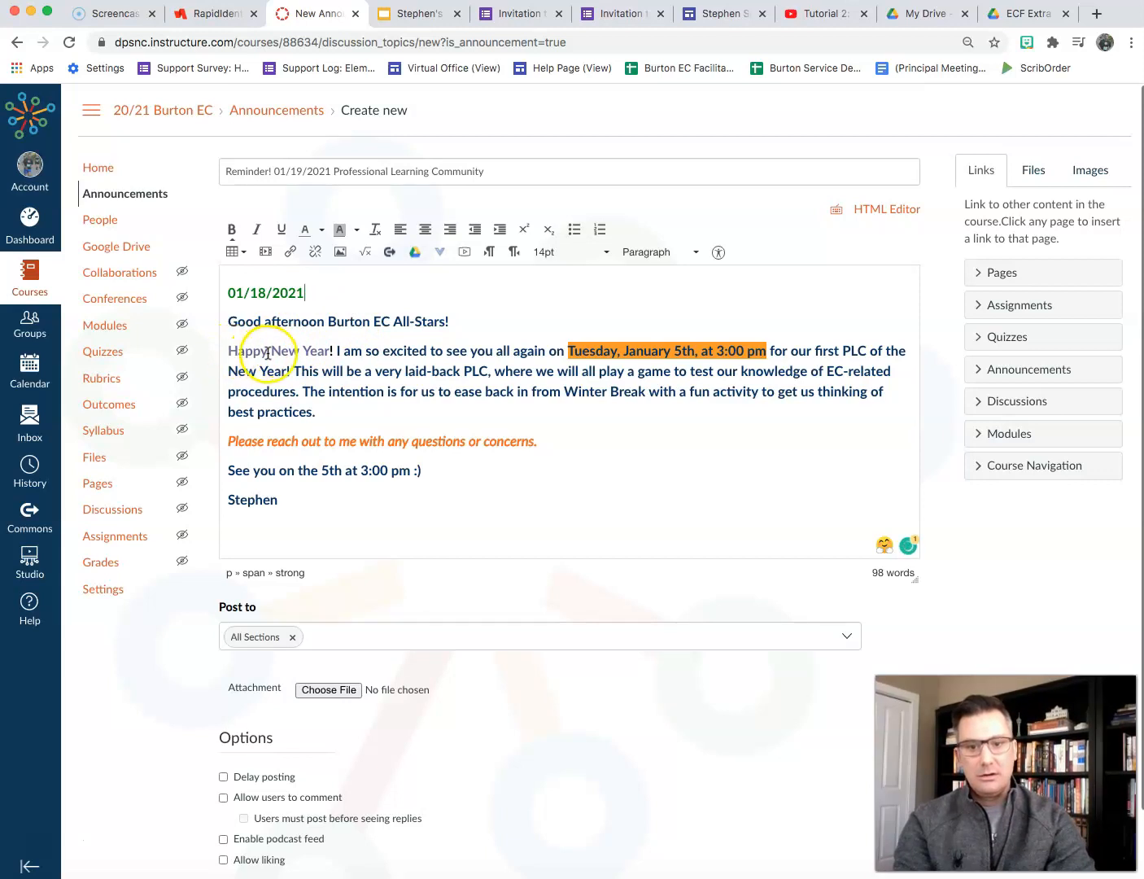
Replace the holiday after "Happy" with "Martin Luth King, Jr Day", correcting the misspelled first name.
left_click_drag(271, 352, 326, 356)
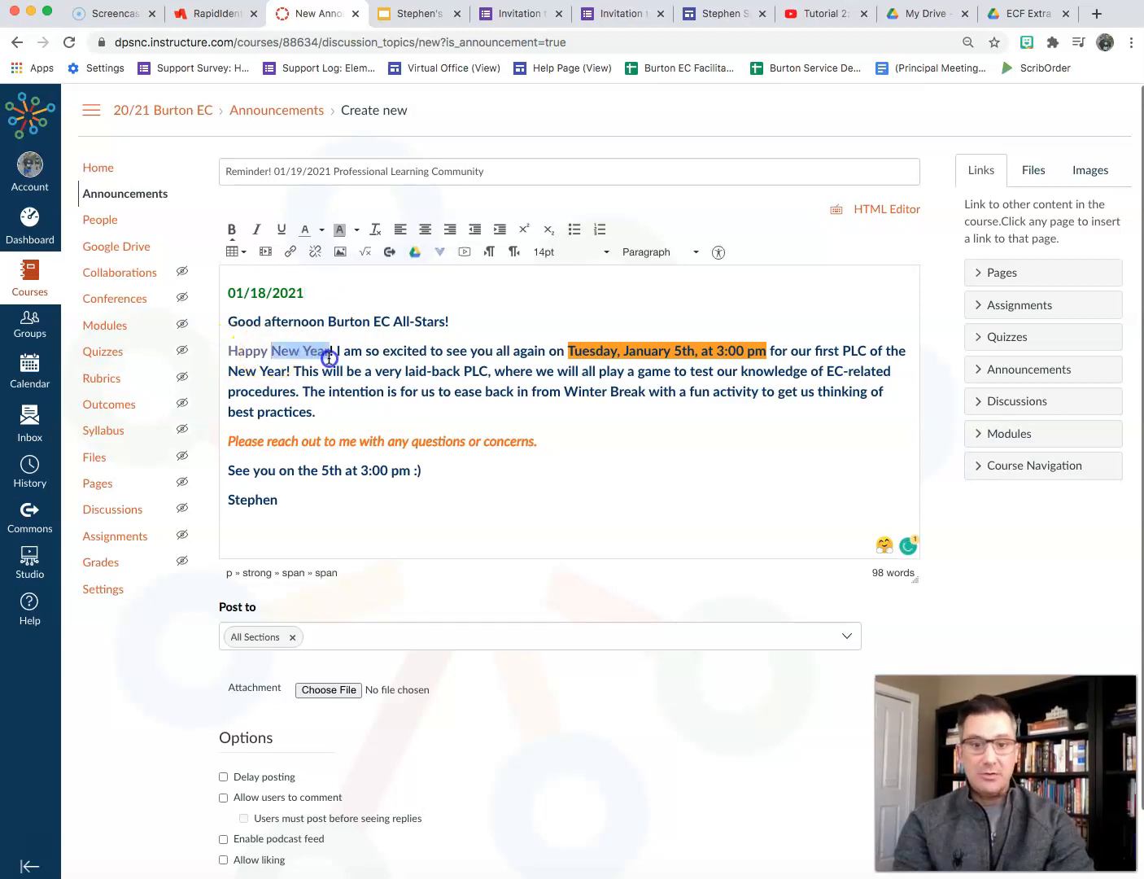
type("Martil Luth")
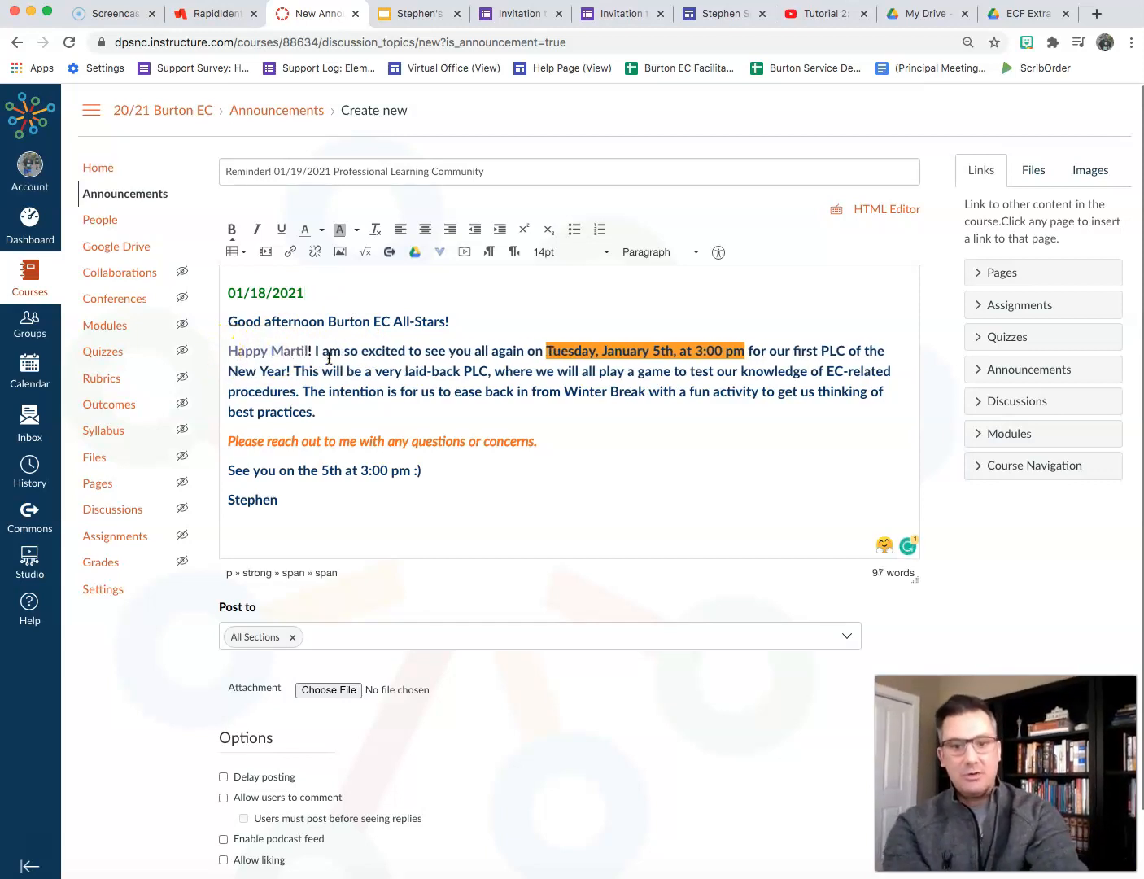
type(" King, Jr")
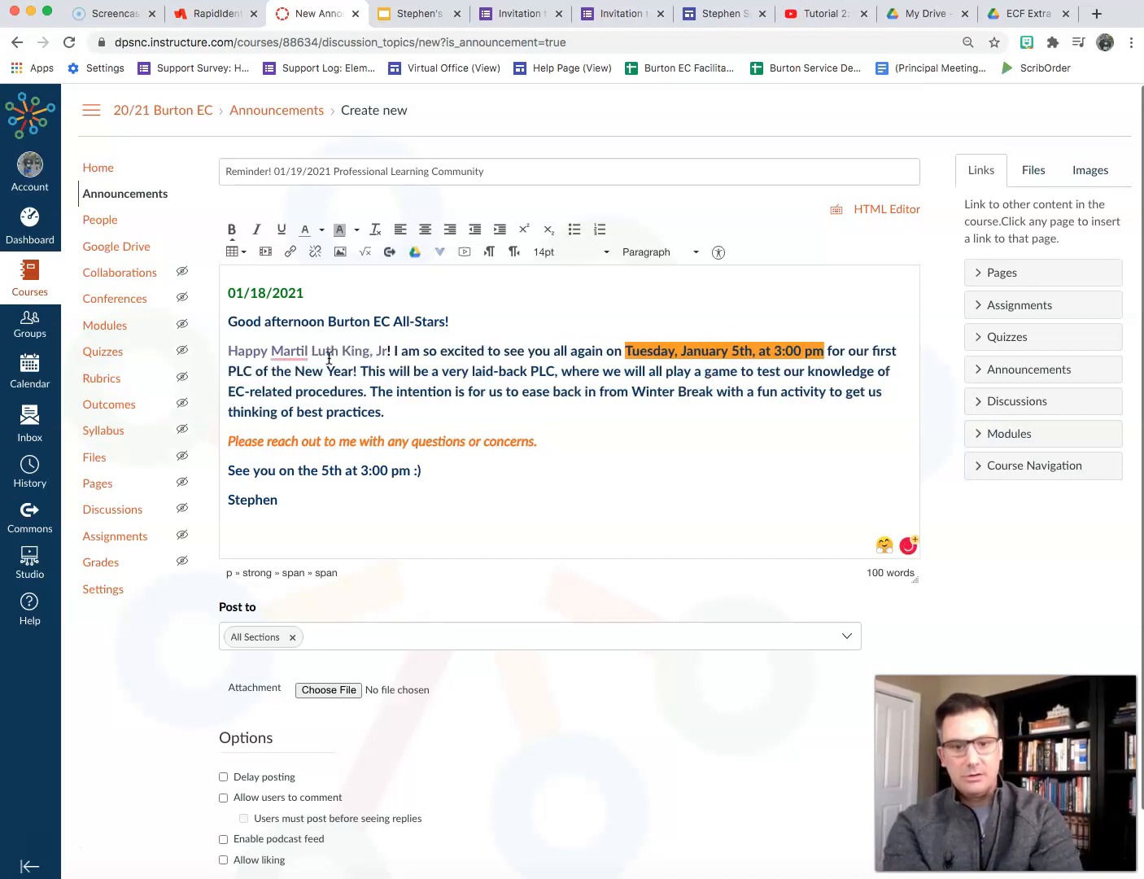
type(" Day")
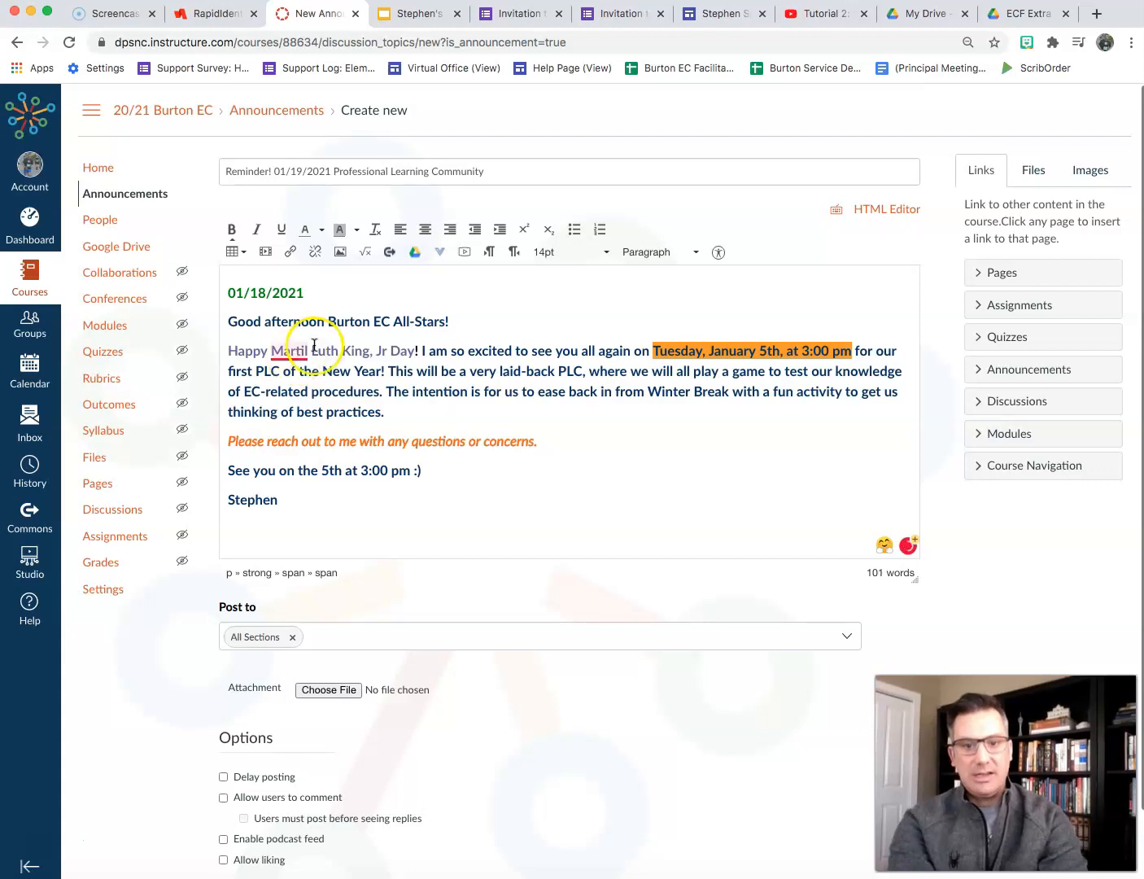
left_click(306, 349)
left_click(304, 373)
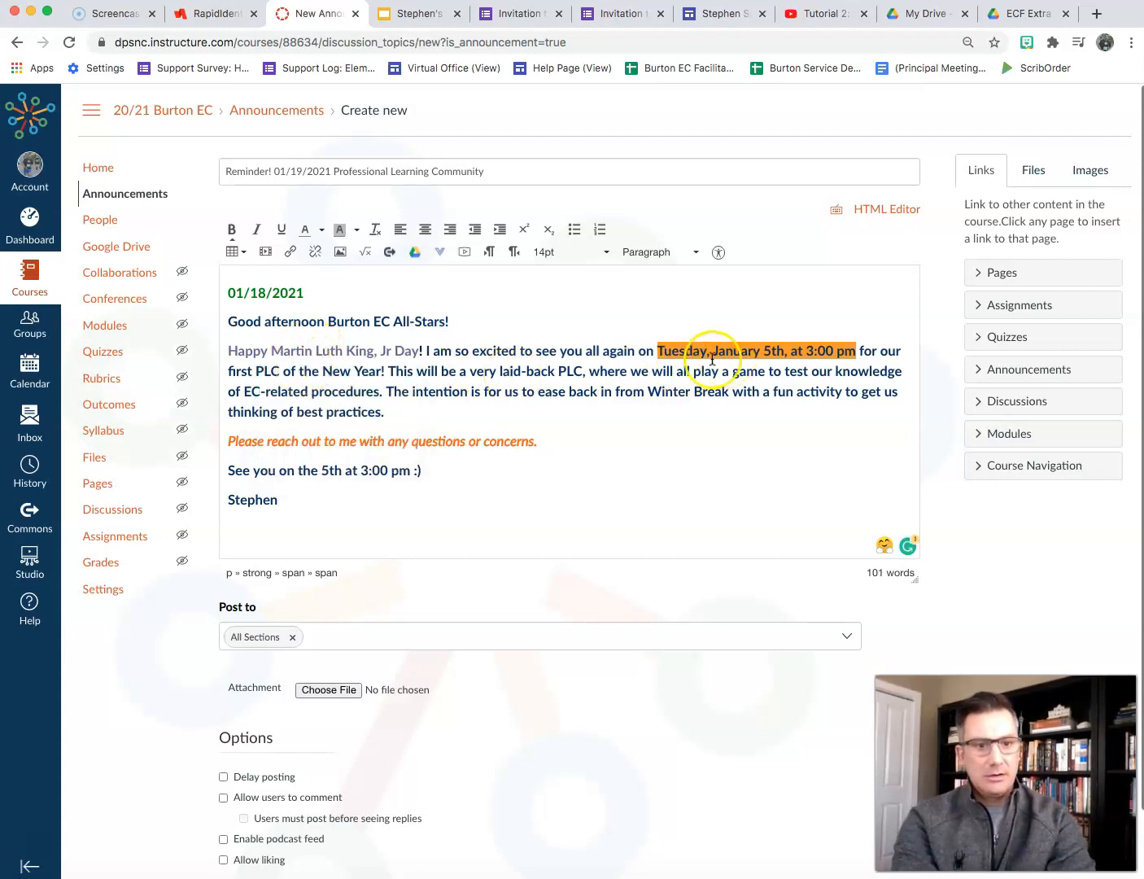
Change the highlighted meeting date to January 19th and call the meeting "our second PLC of the New Year".
left_click(775, 350)
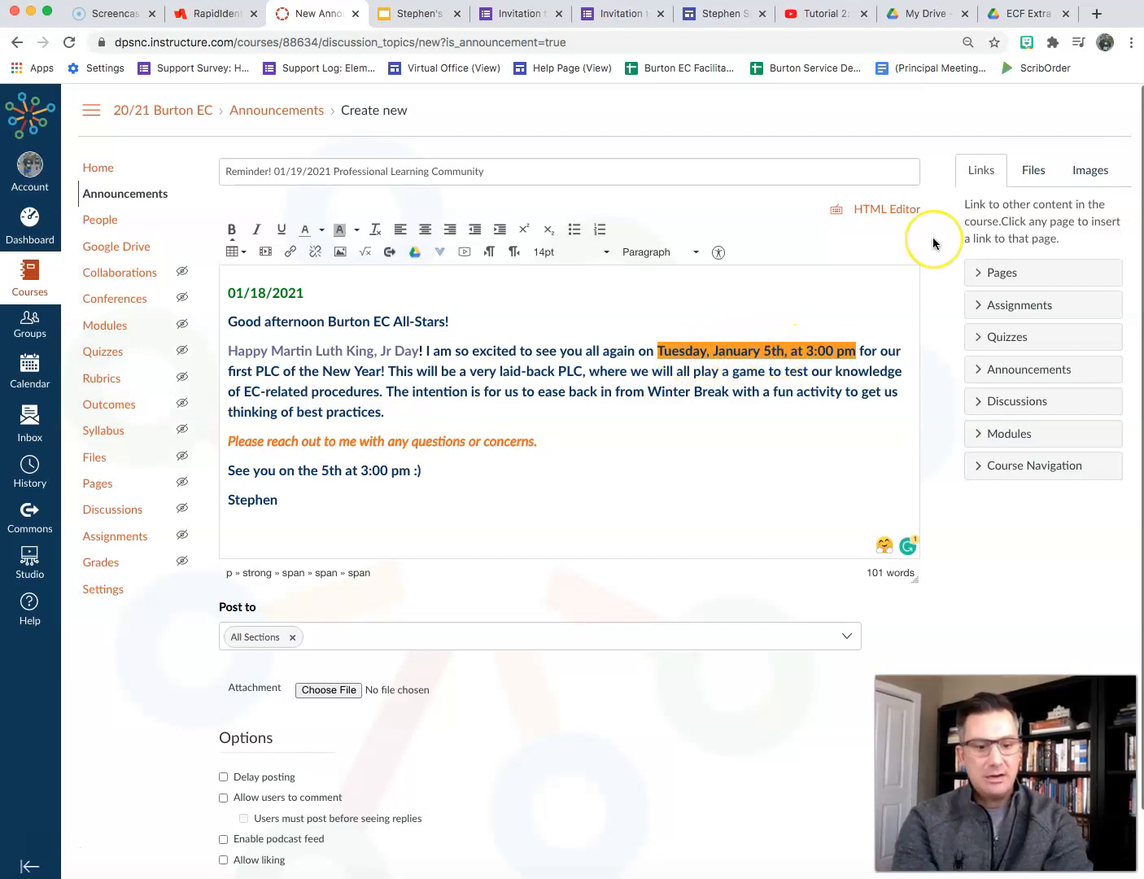
key("BackSpace")
type("19")
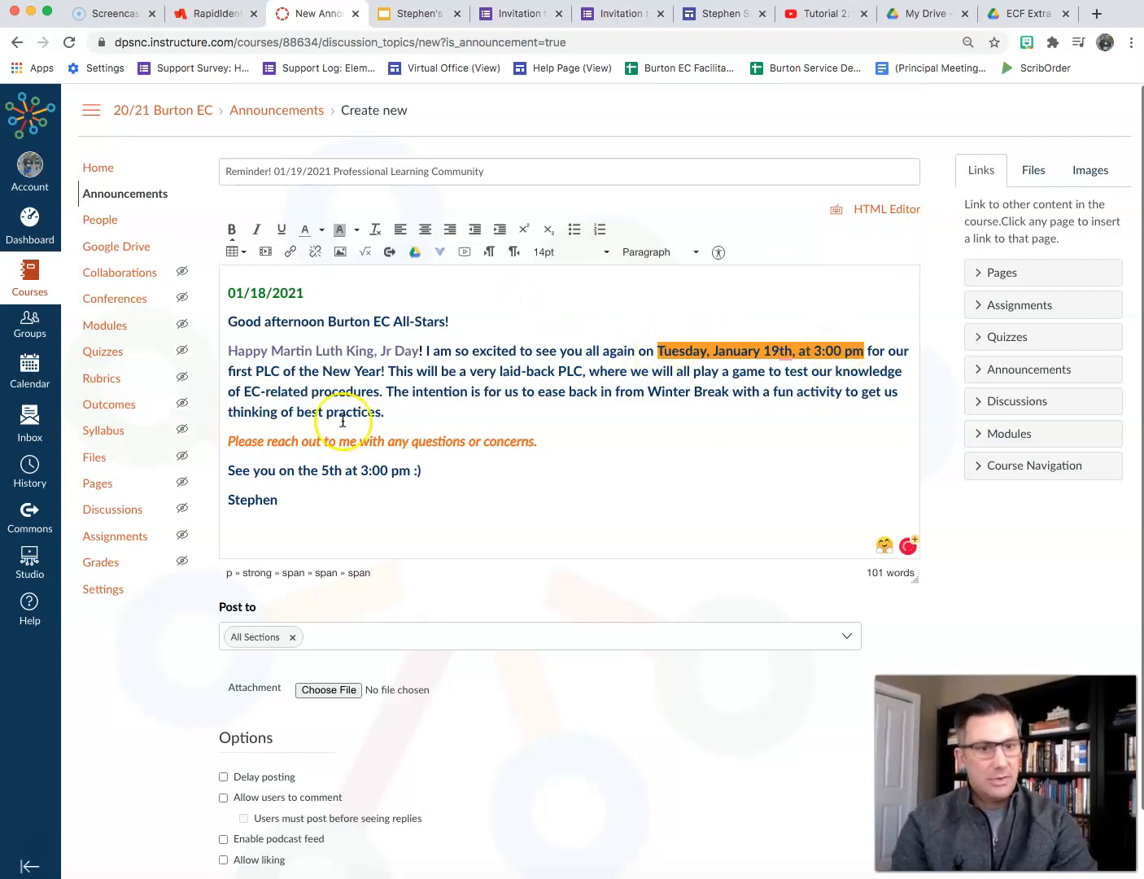
left_click(236, 373)
double_click(236, 374)
type("second")
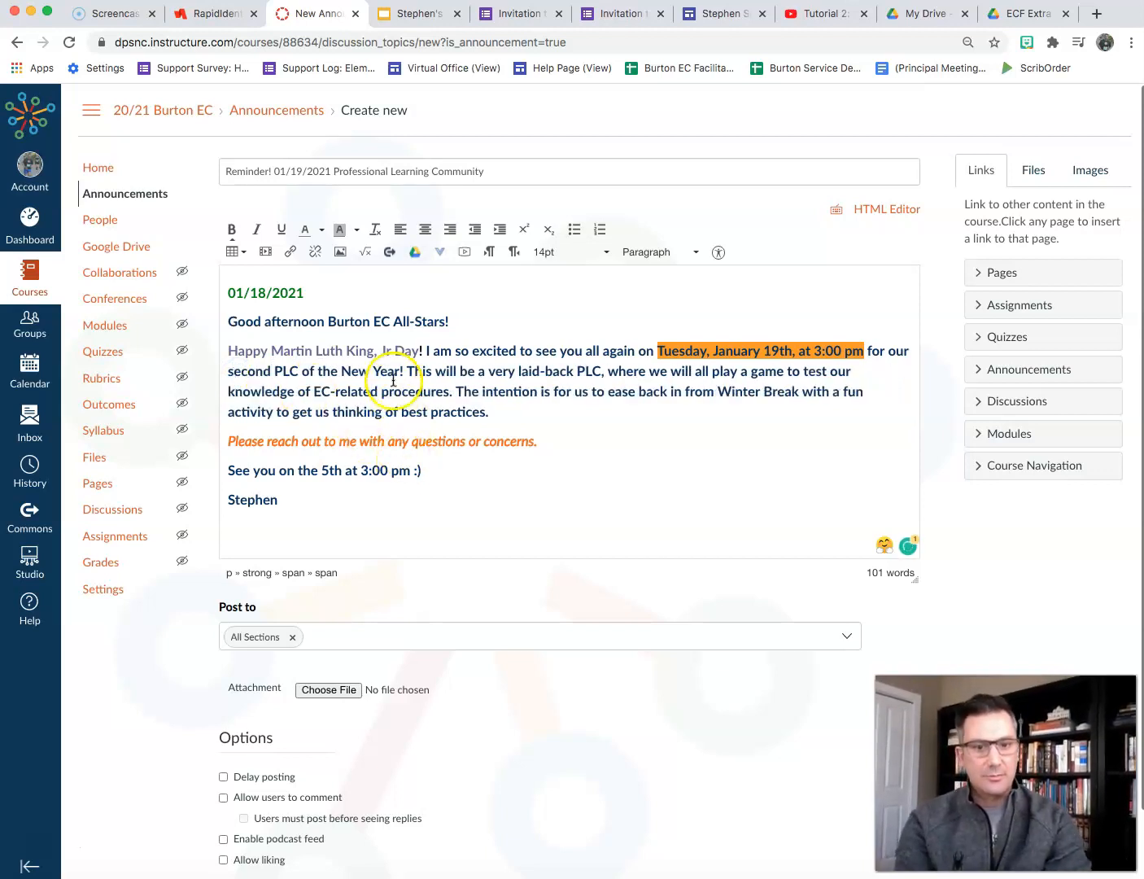
Replace the laid-back game description after "This will be" with "our first PLC digging-in to improving our work around compliance".
left_click(480, 374)
left_click_drag(478, 374, 485, 409)
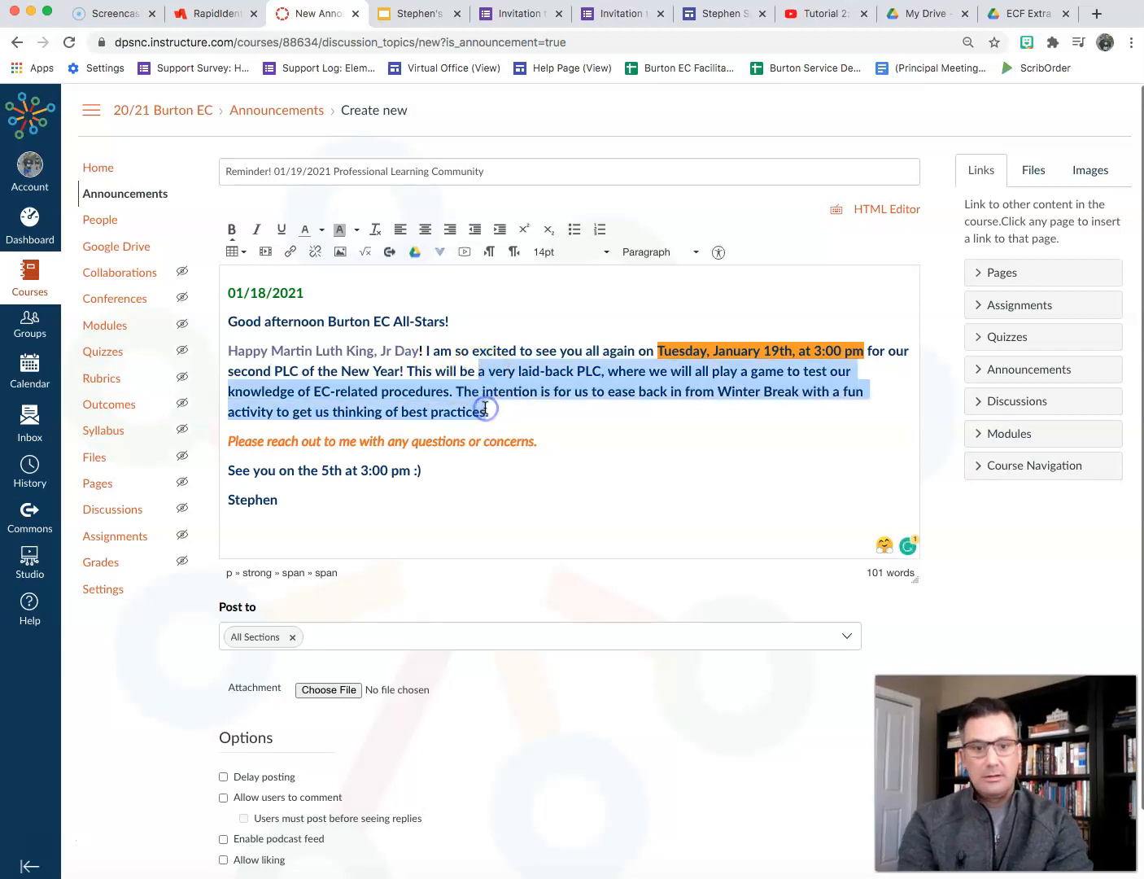
type("our first ")
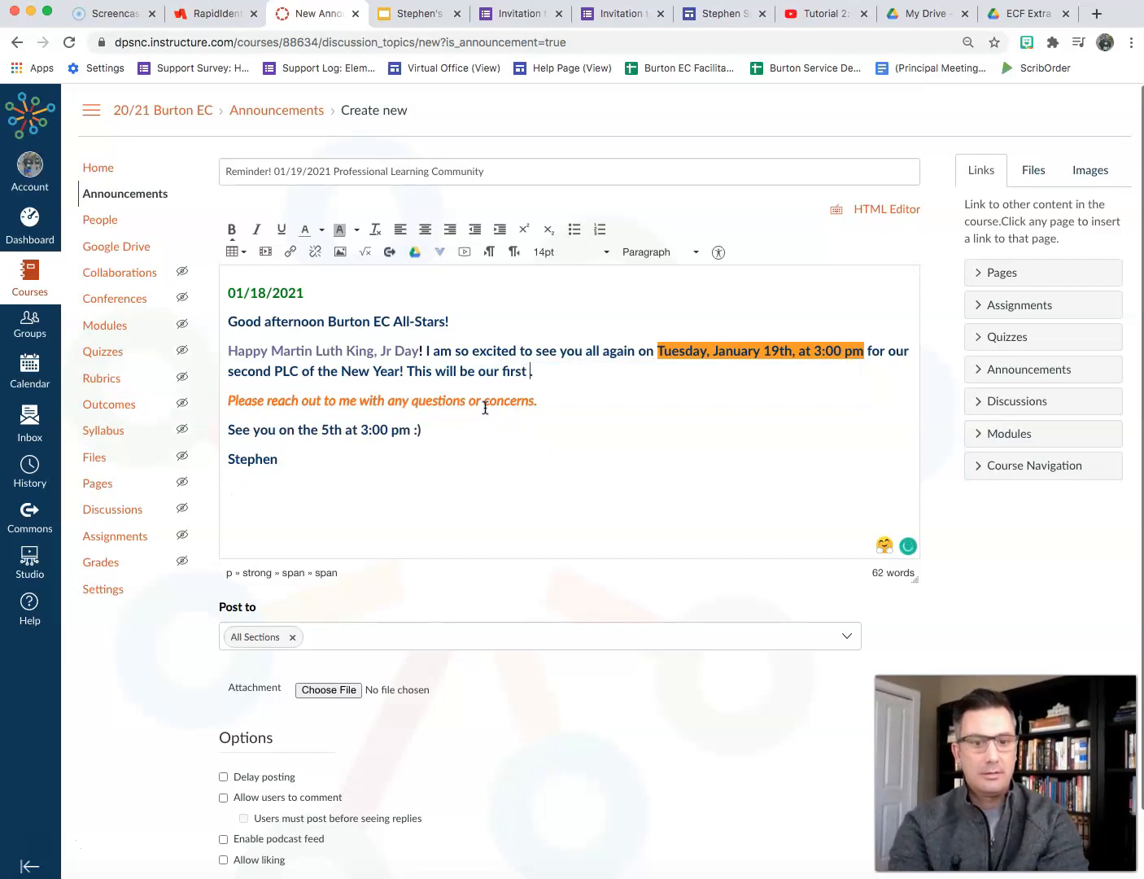
type("PLC digging -in to")
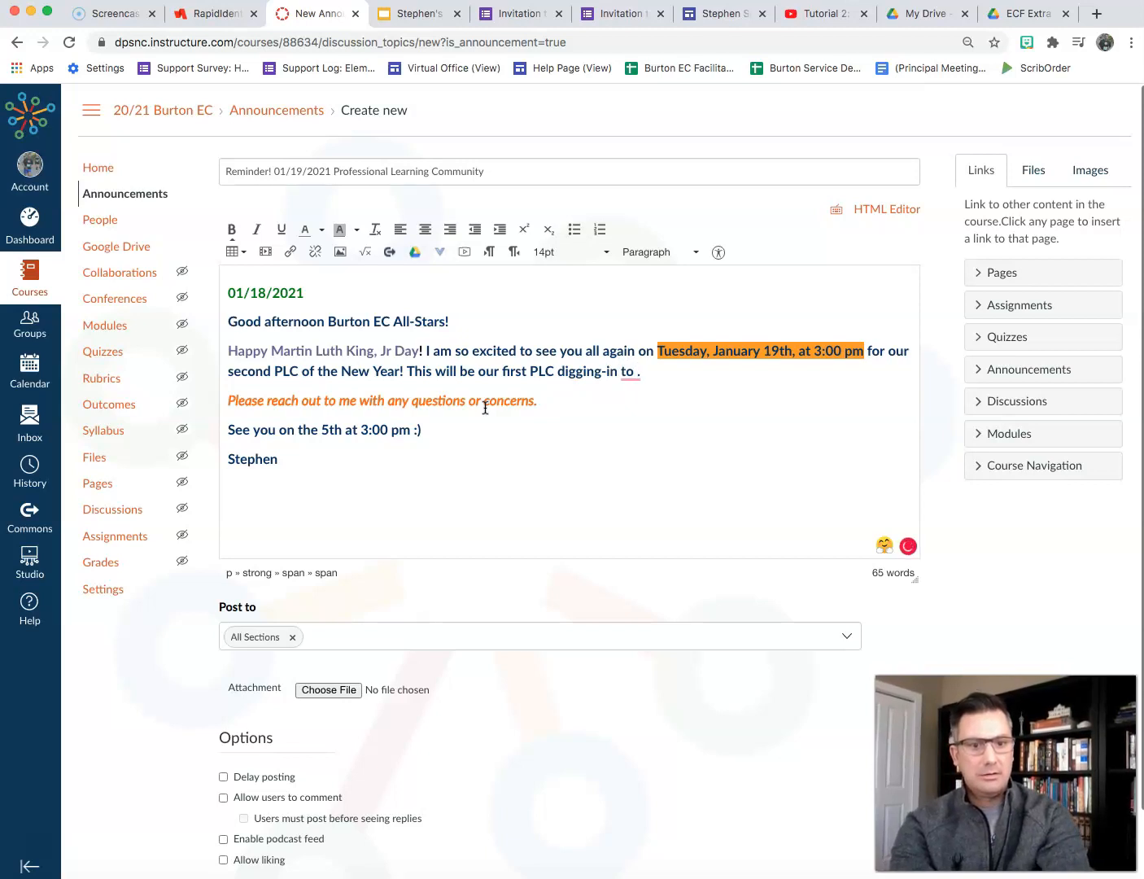
type(" improving our work around compliance")
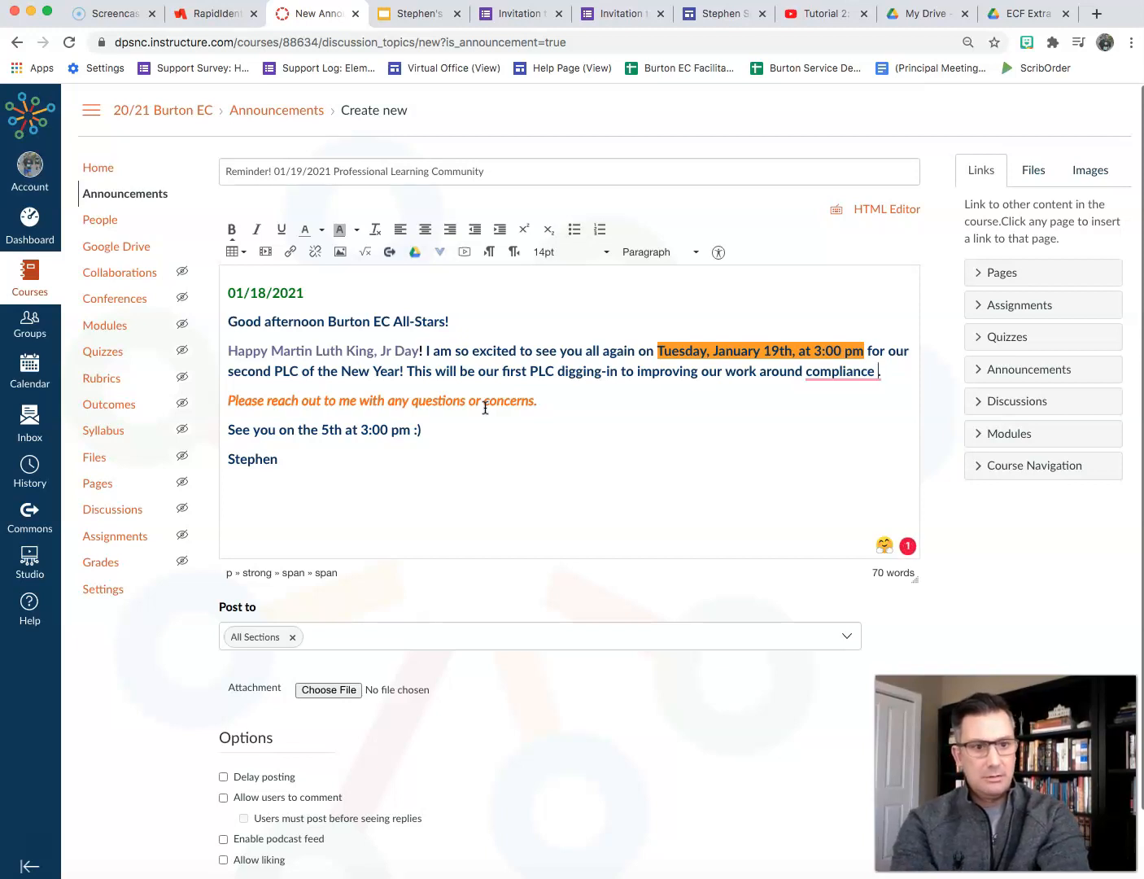
Continue the compliance sentence with ", and this session will focus on the Invitation to Conference.".
key("BackSpace")
key("End")
type(", a")
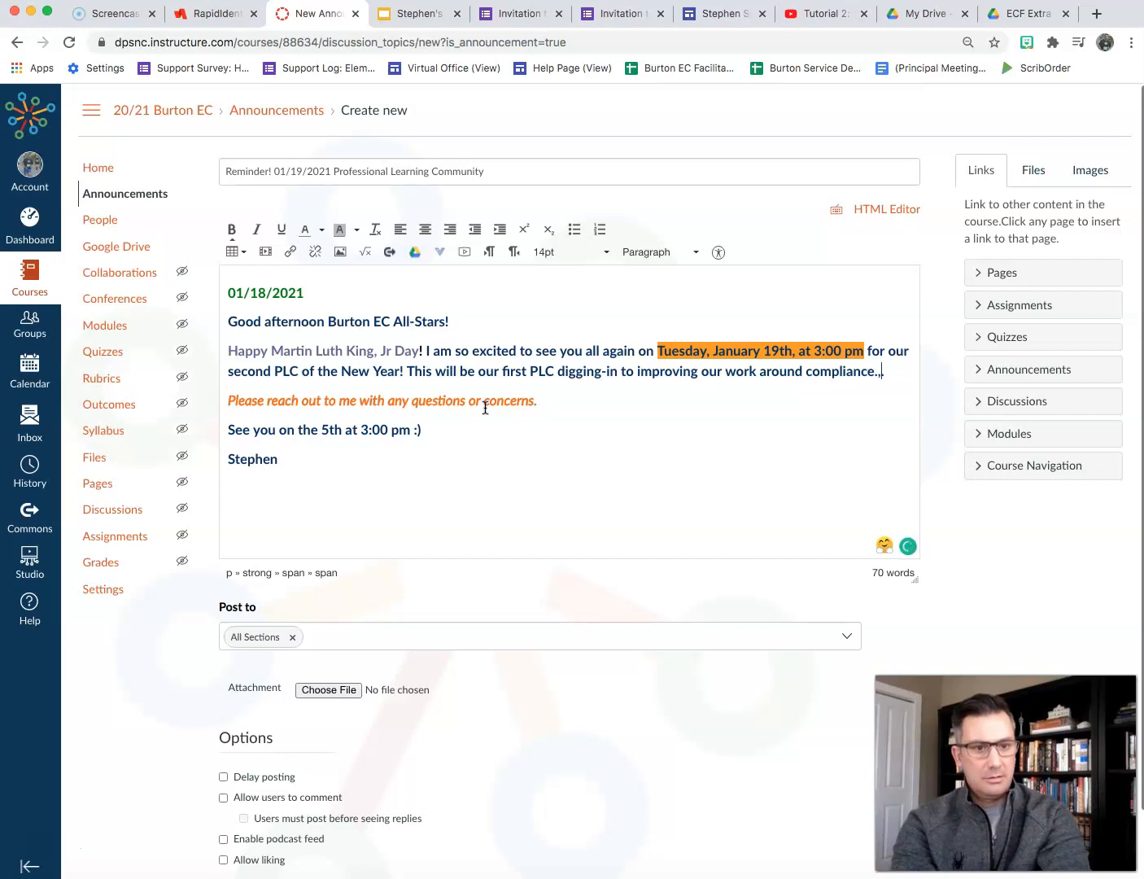
type("n")
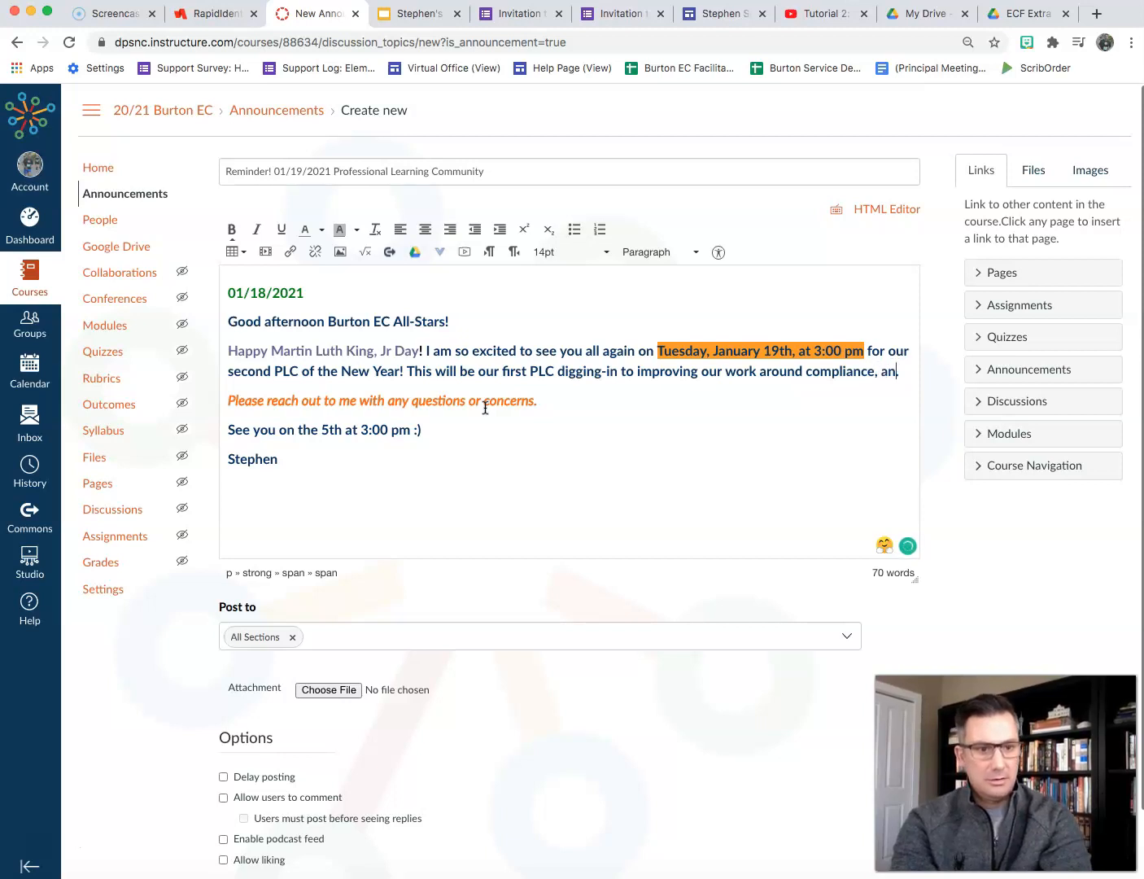
type("d this session will focus on the I")
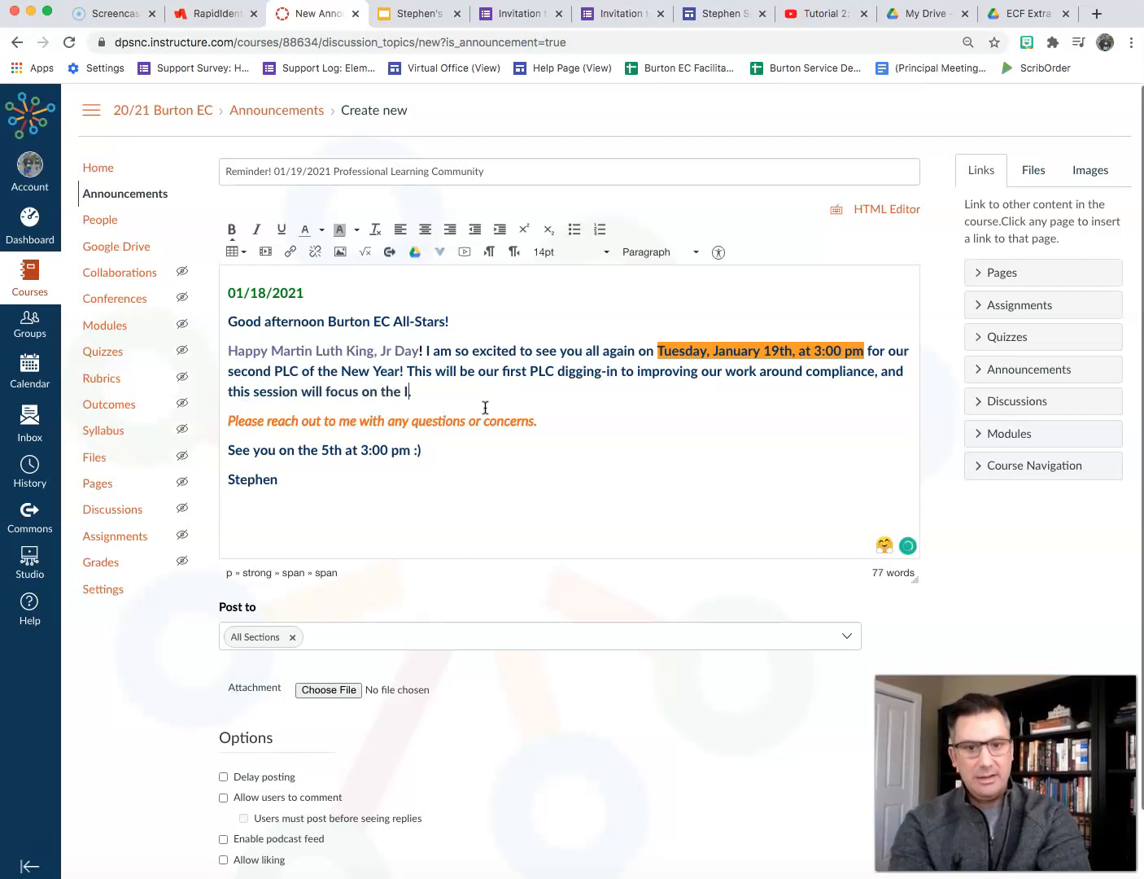
type("nvitation to Conference.")
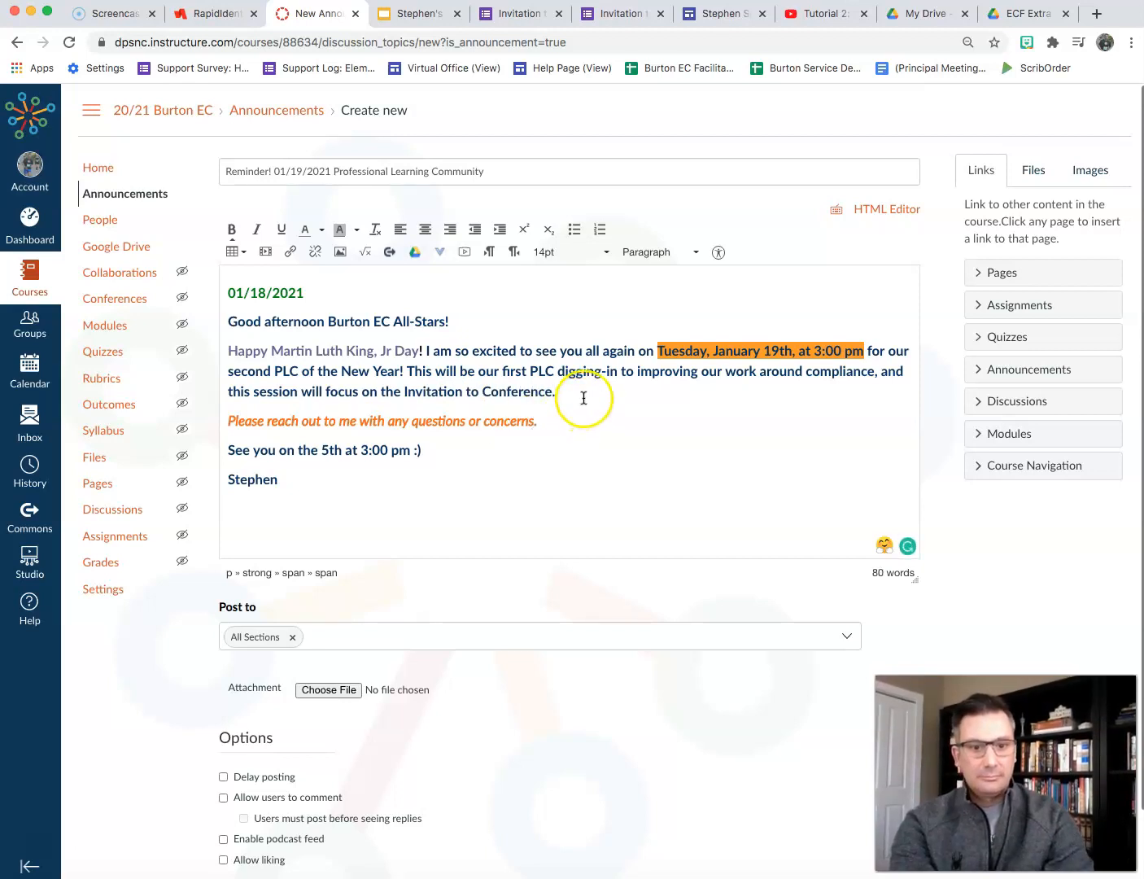
Add the sentence "The link to the session has been embedded on our PLC home page in Canvas" to the end of the main paragraph.
left_click(584, 398)
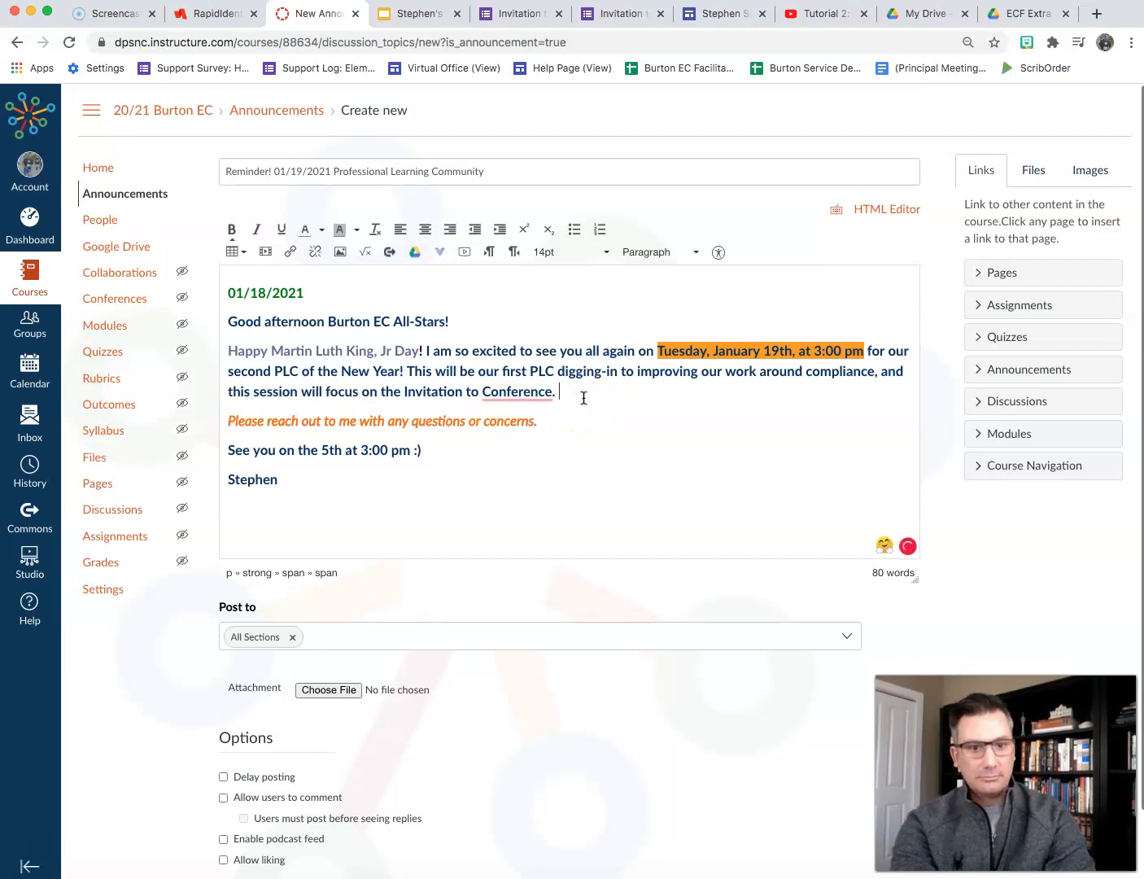
type("The S")
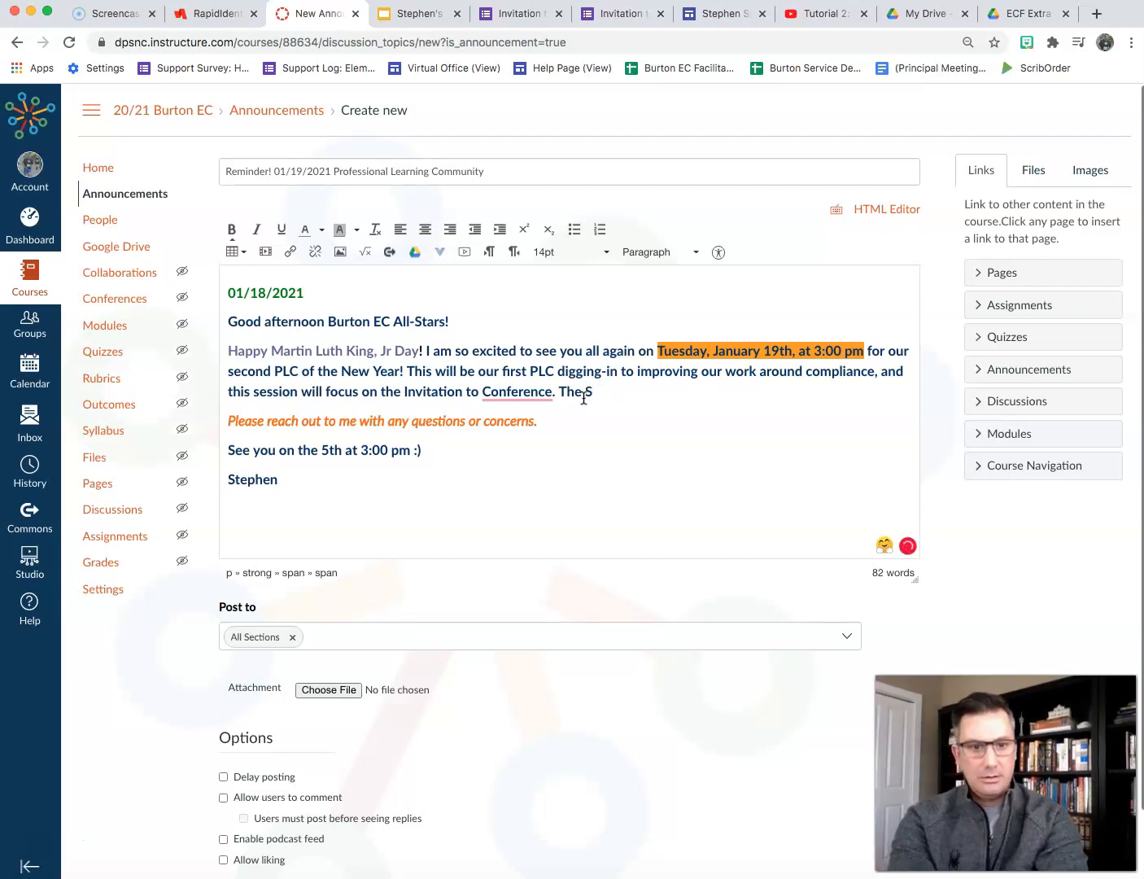
key("BackSpace")
type("link to the session")
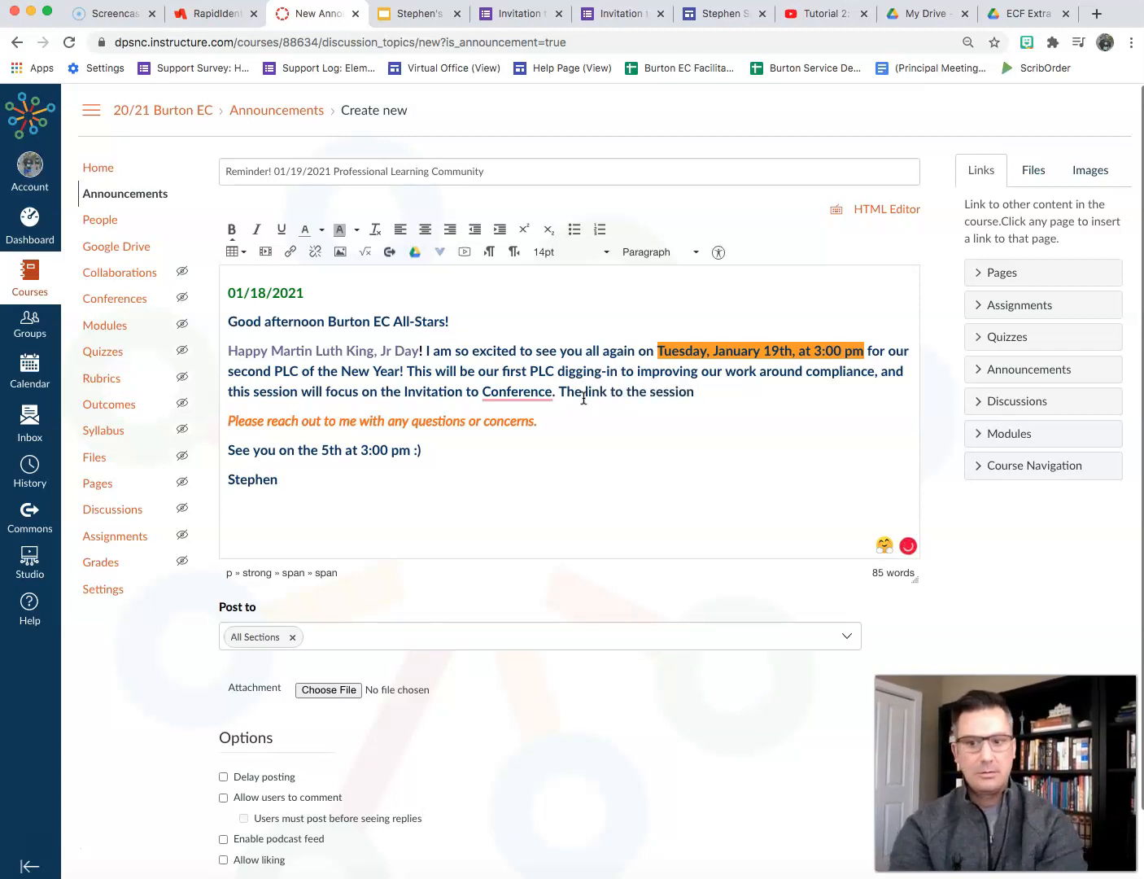
type(" has been embedded on ")
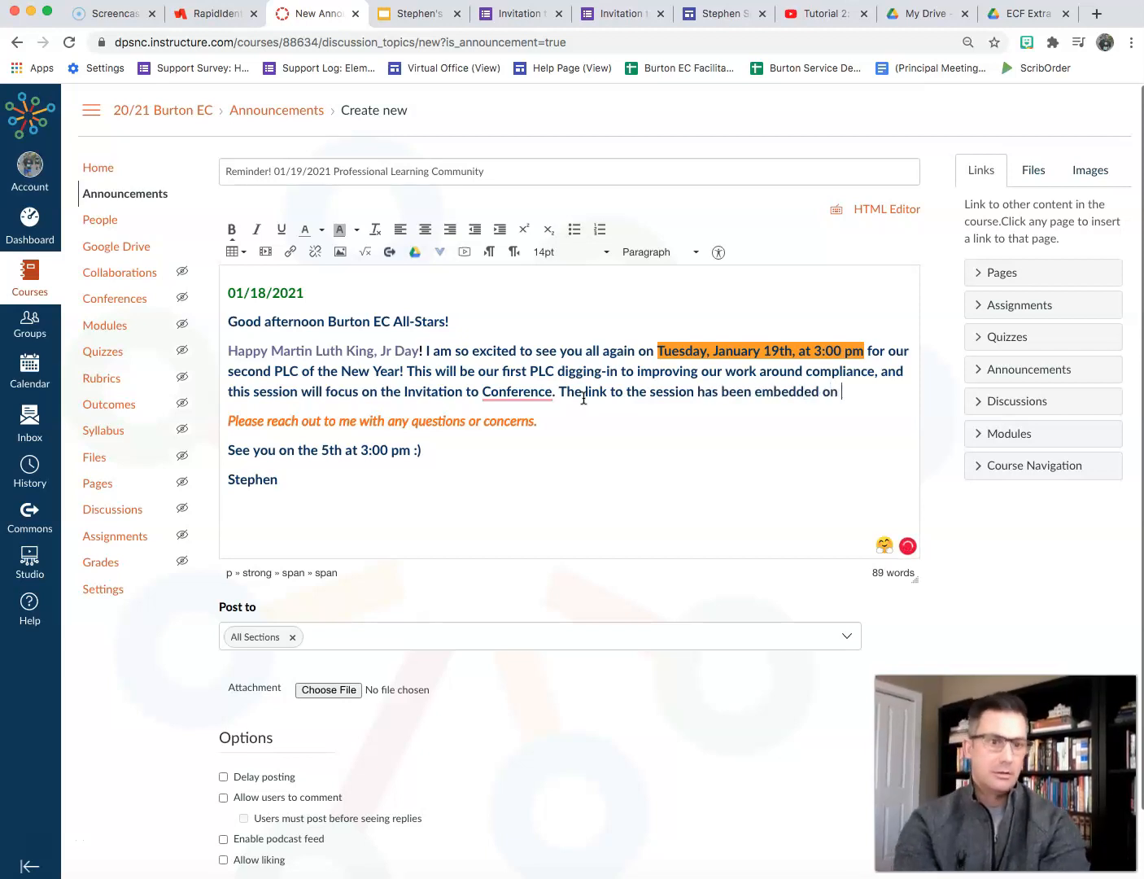
type("our PLC home page i")
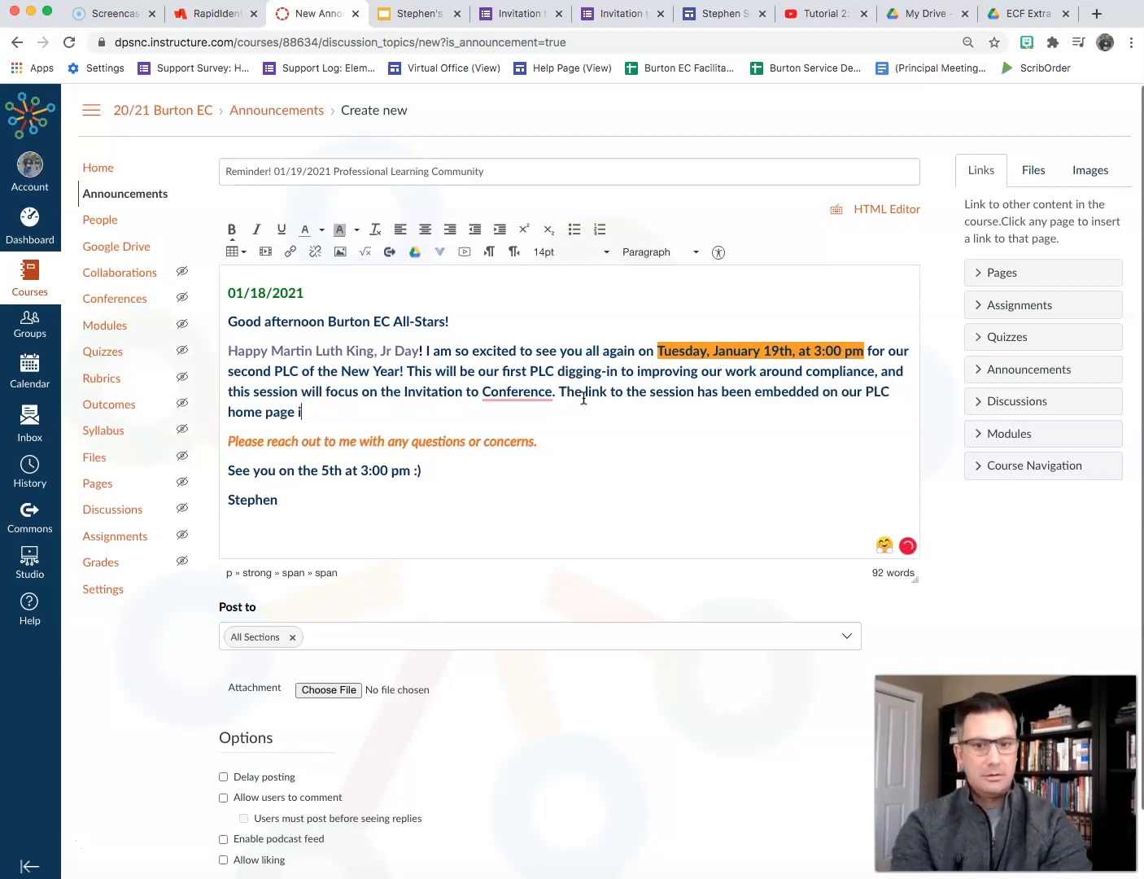
type("n Canvas")
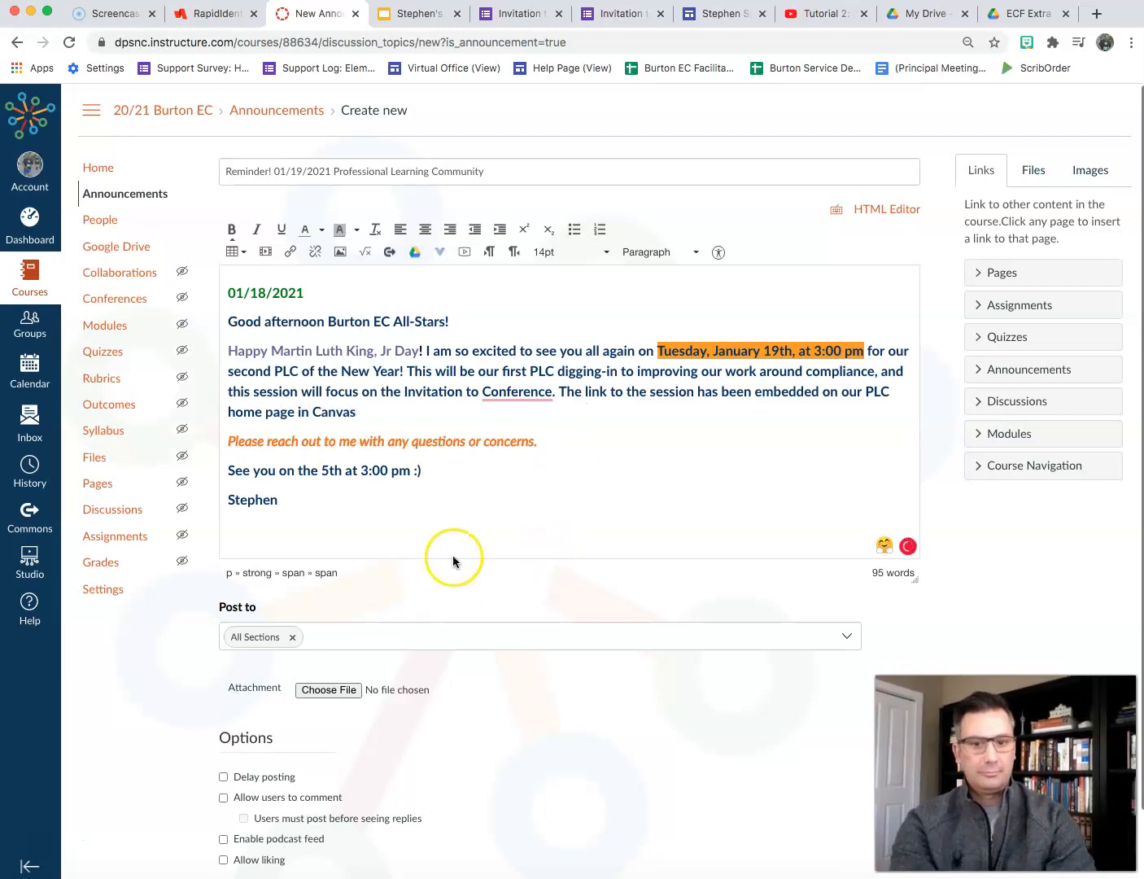
Change the day in the closing "See you on" line to the 19th.
left_click(330, 472)
key("BackSpace")
type("19")
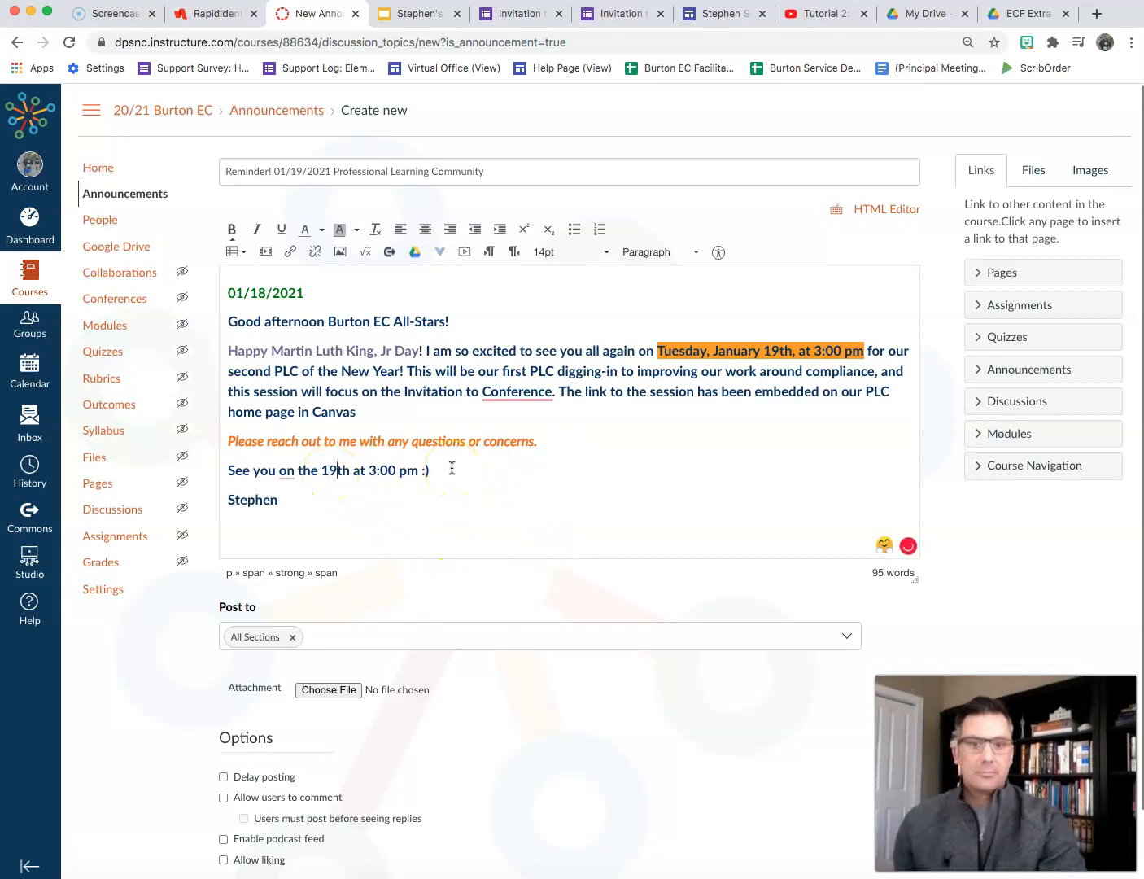
Insert a blank line above the 01/18/2021 date line and place the cursor in it.
left_click(228, 293)
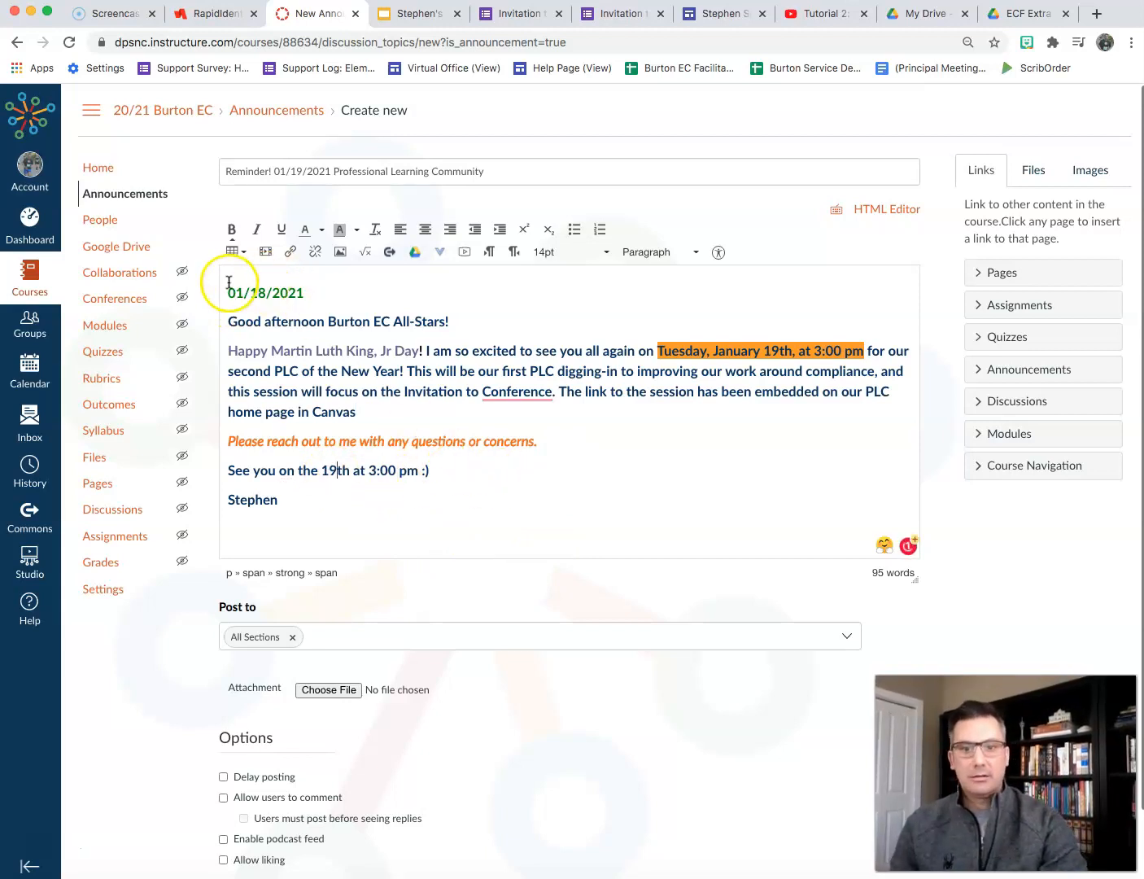
key("Return")
left_click(242, 289)
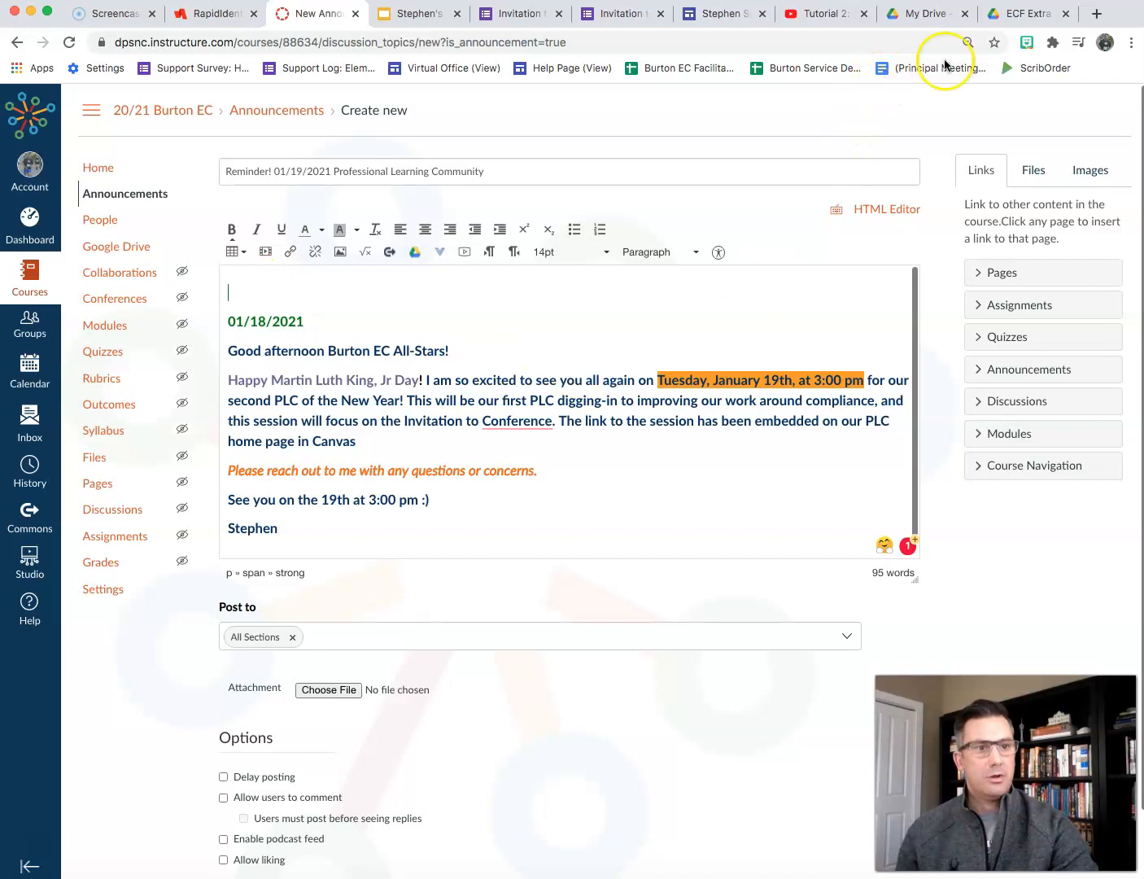
Browse the recent and popular Bitmoji stickers for an image to head the announcement.
left_click(1026, 41)
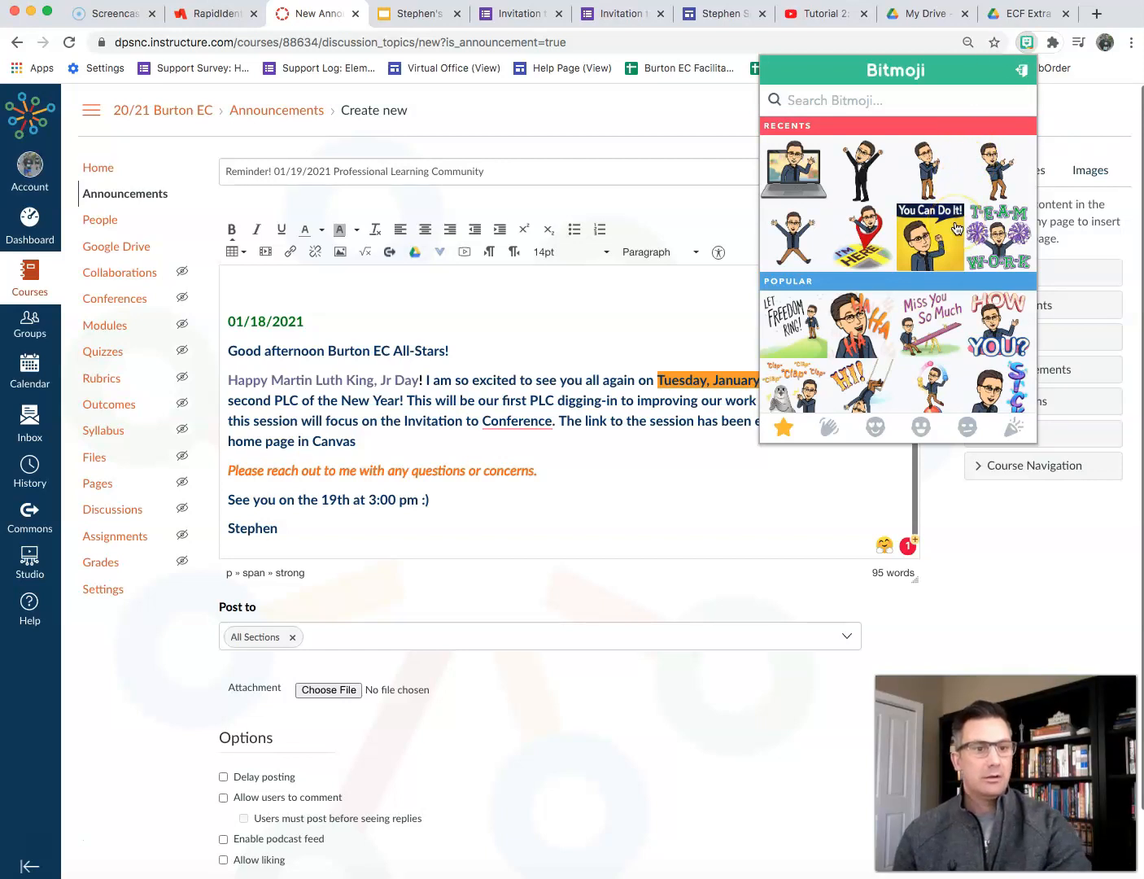
scroll(957, 230, "down", 3)
scroll(958, 229, "down", 3)
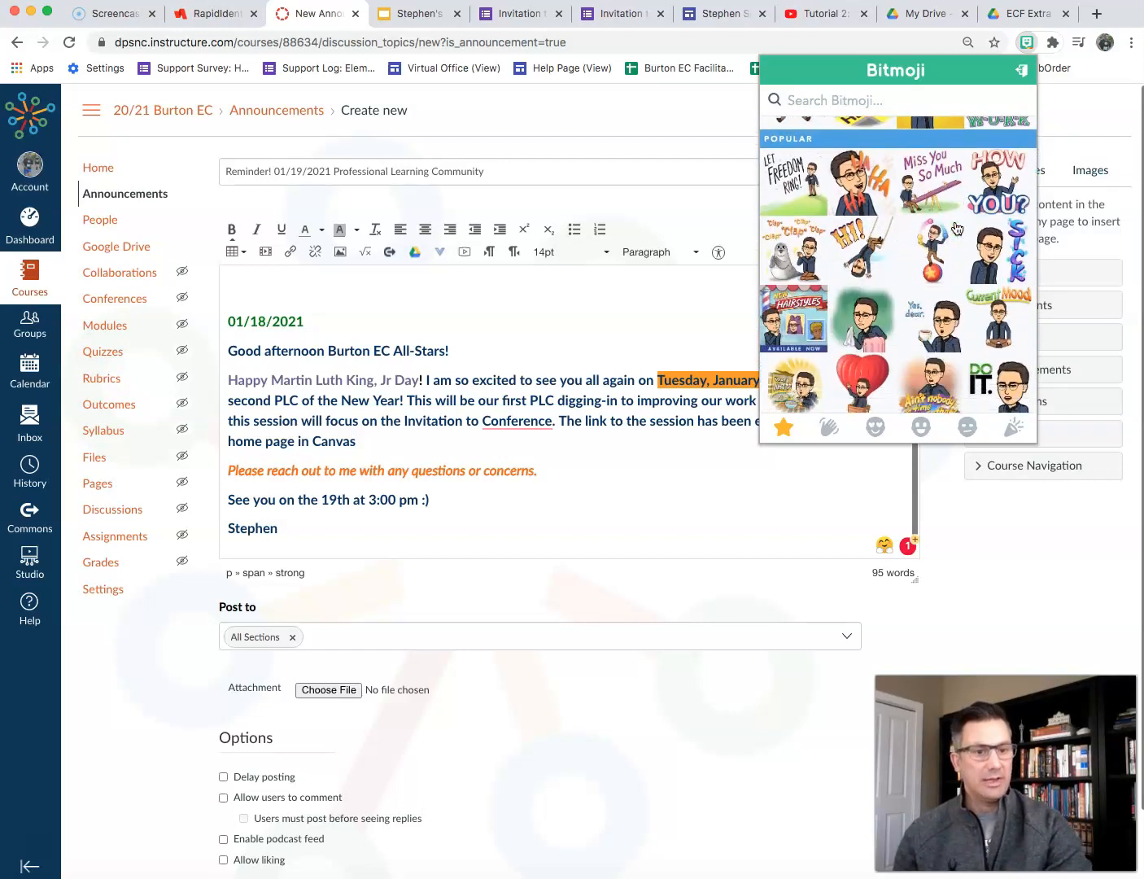
scroll(958, 229, "down", 5)
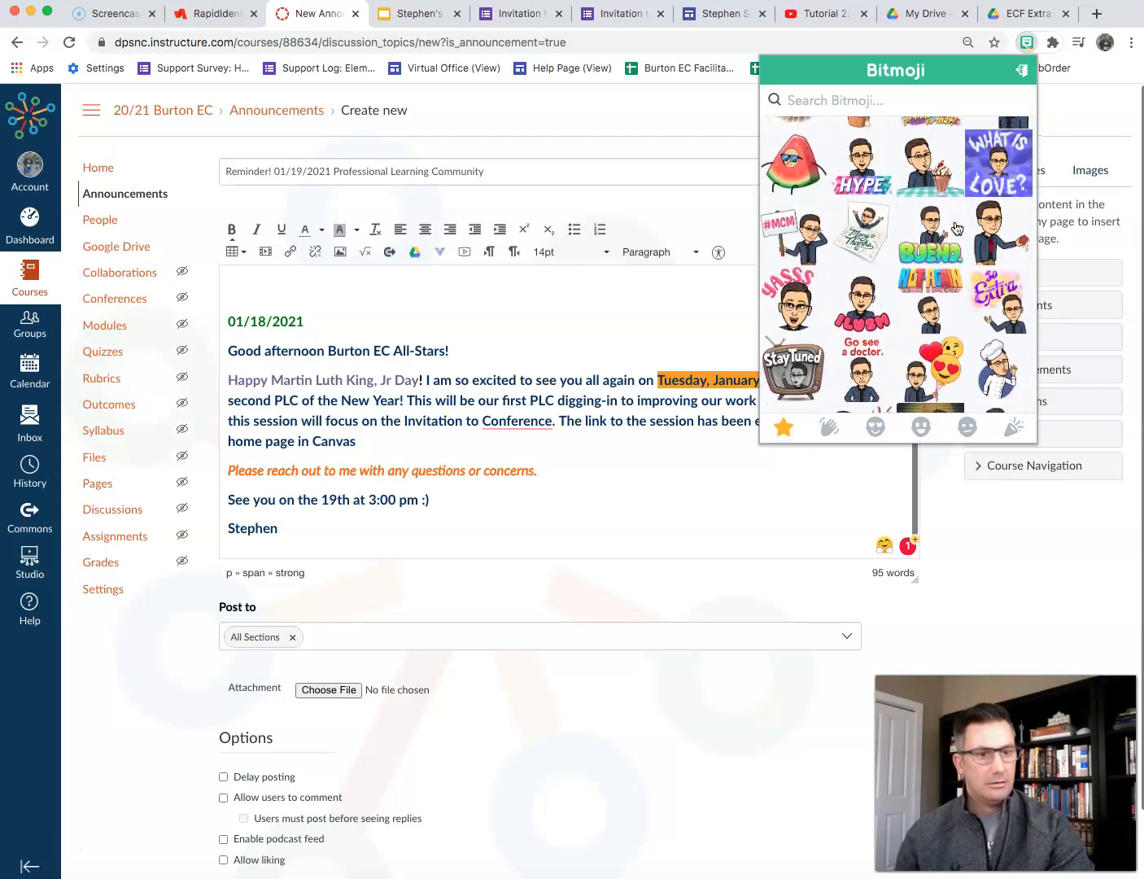
scroll(956, 228, "down", 2)
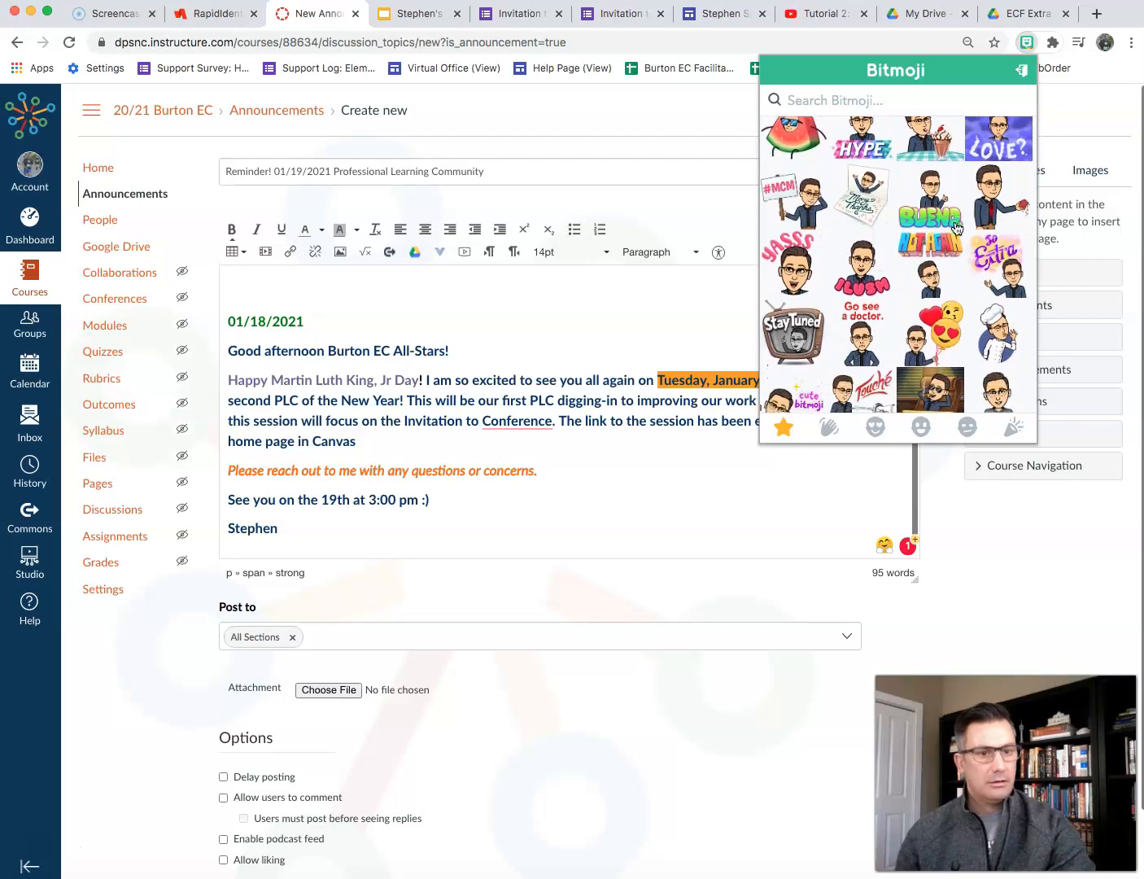
scroll(957, 229, "down", 1)
scroll(957, 229, "down", 2)
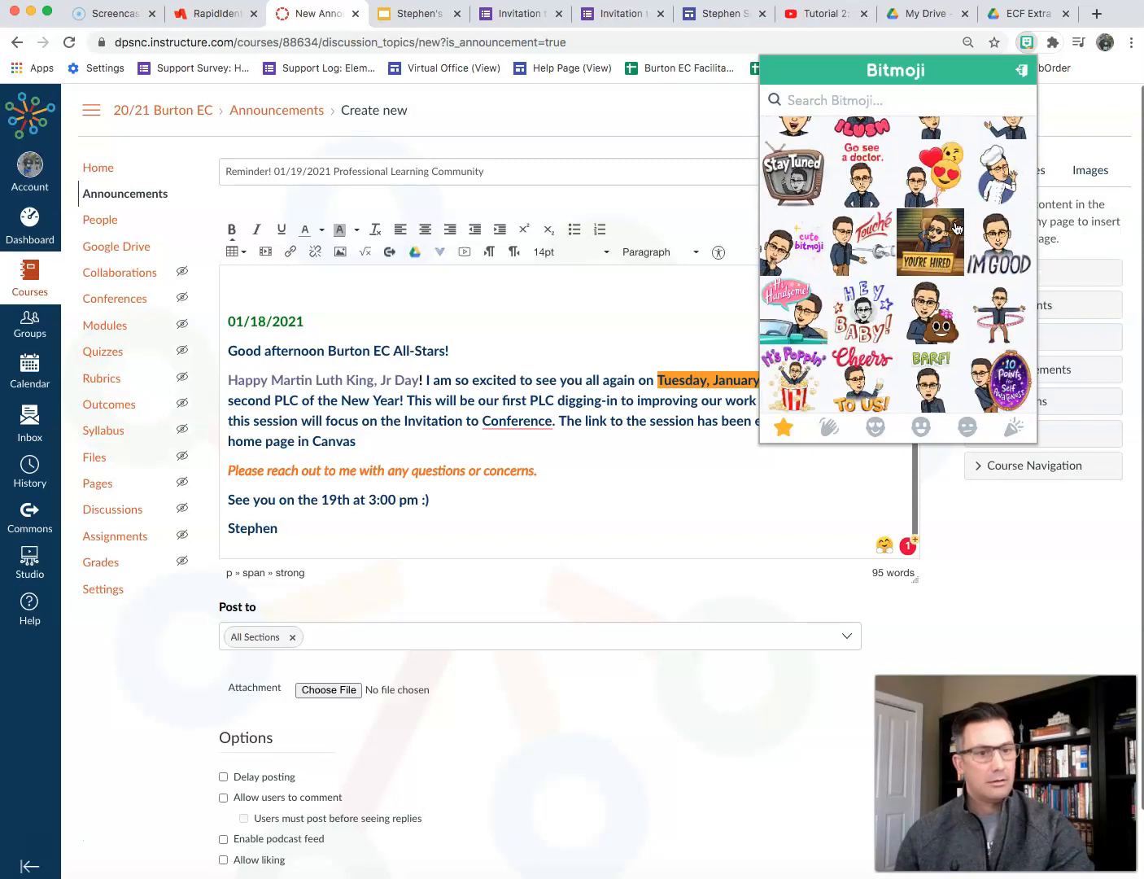
scroll(956, 228, "down", 3)
scroll(956, 229, "down", 2)
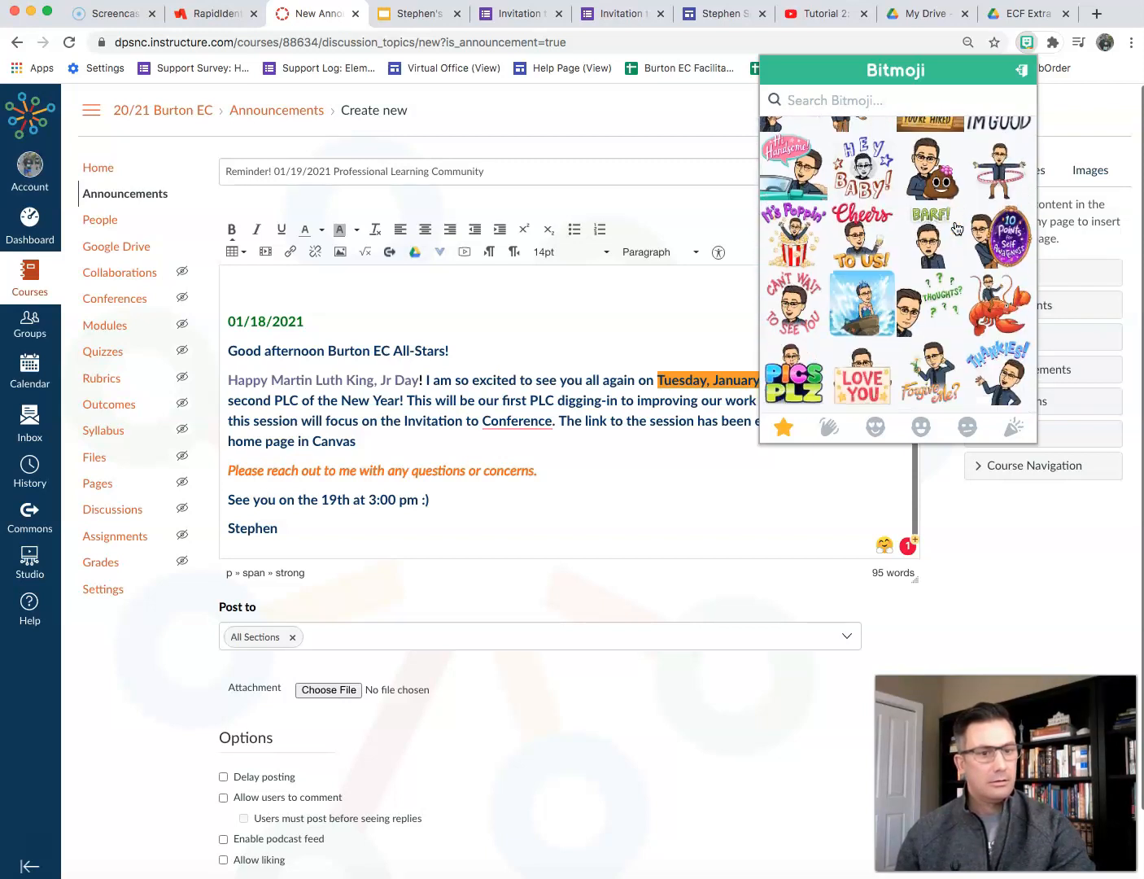
scroll(958, 229, "down", 3)
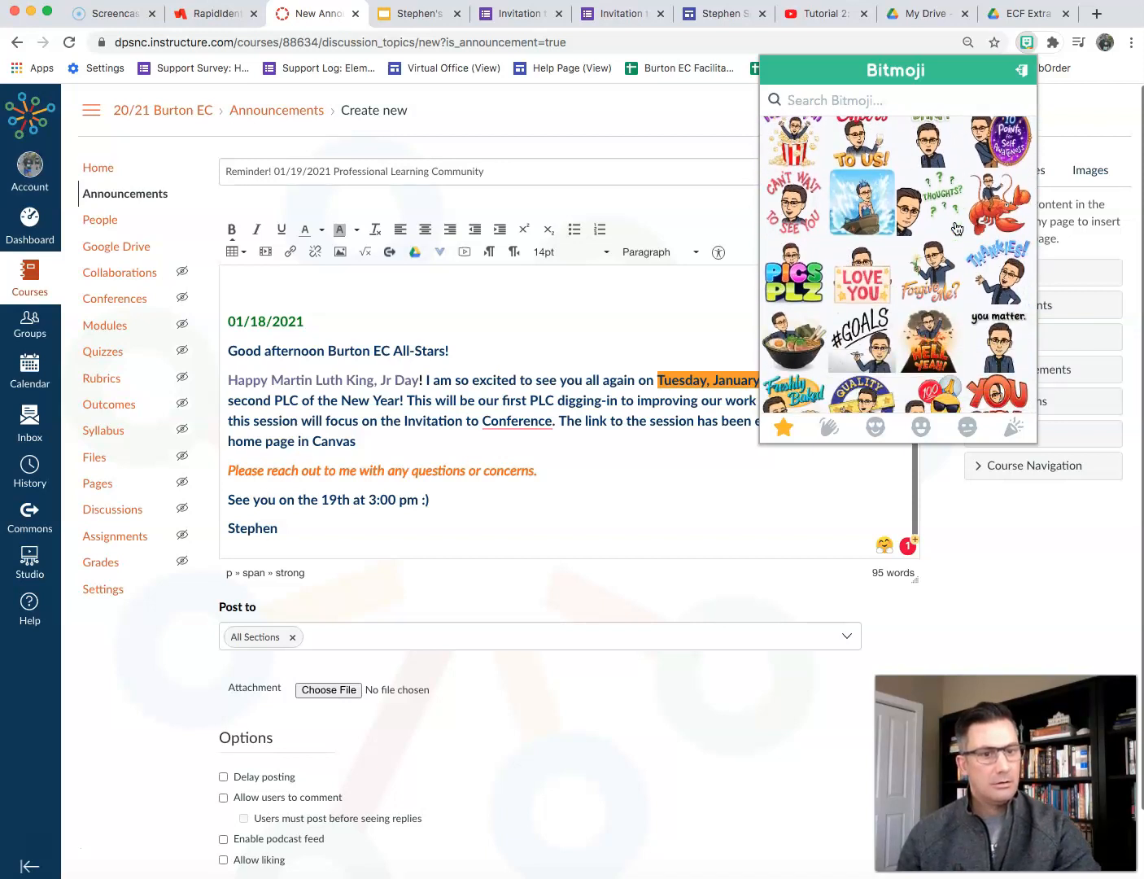
scroll(958, 229, "down", 2)
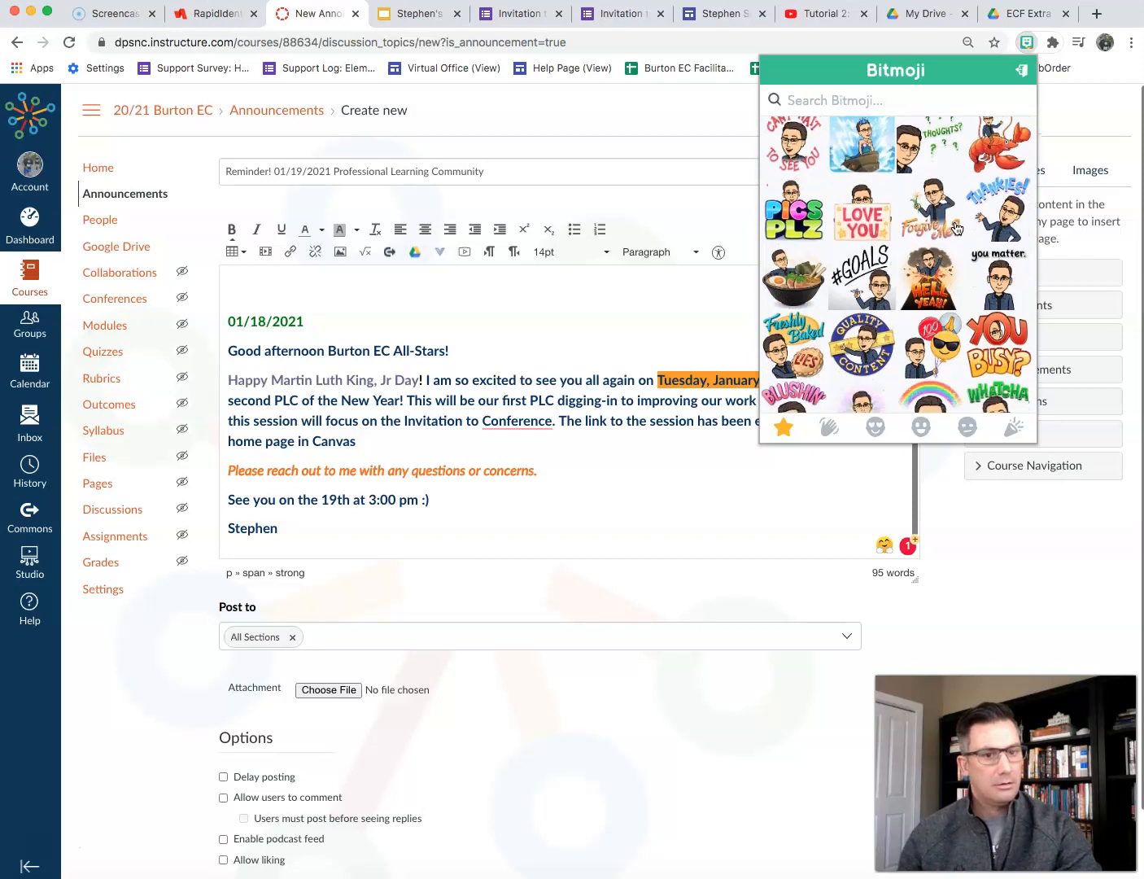
scroll(957, 228, "down", 1)
Search Bitmoji for "hello" and copy the upside-down swing "HI!" sticker into the blank line above the date.
left_click(871, 96)
type("hello")
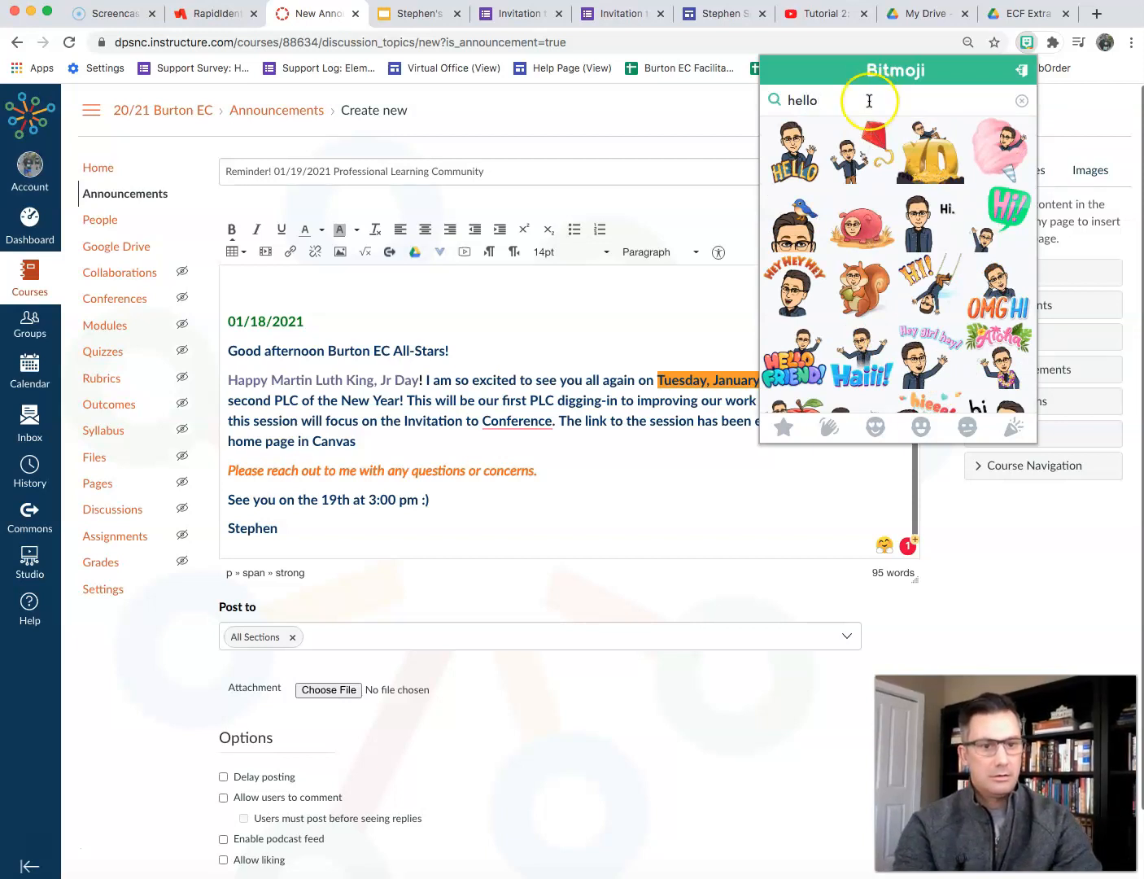
scroll(884, 331, "down", 1)
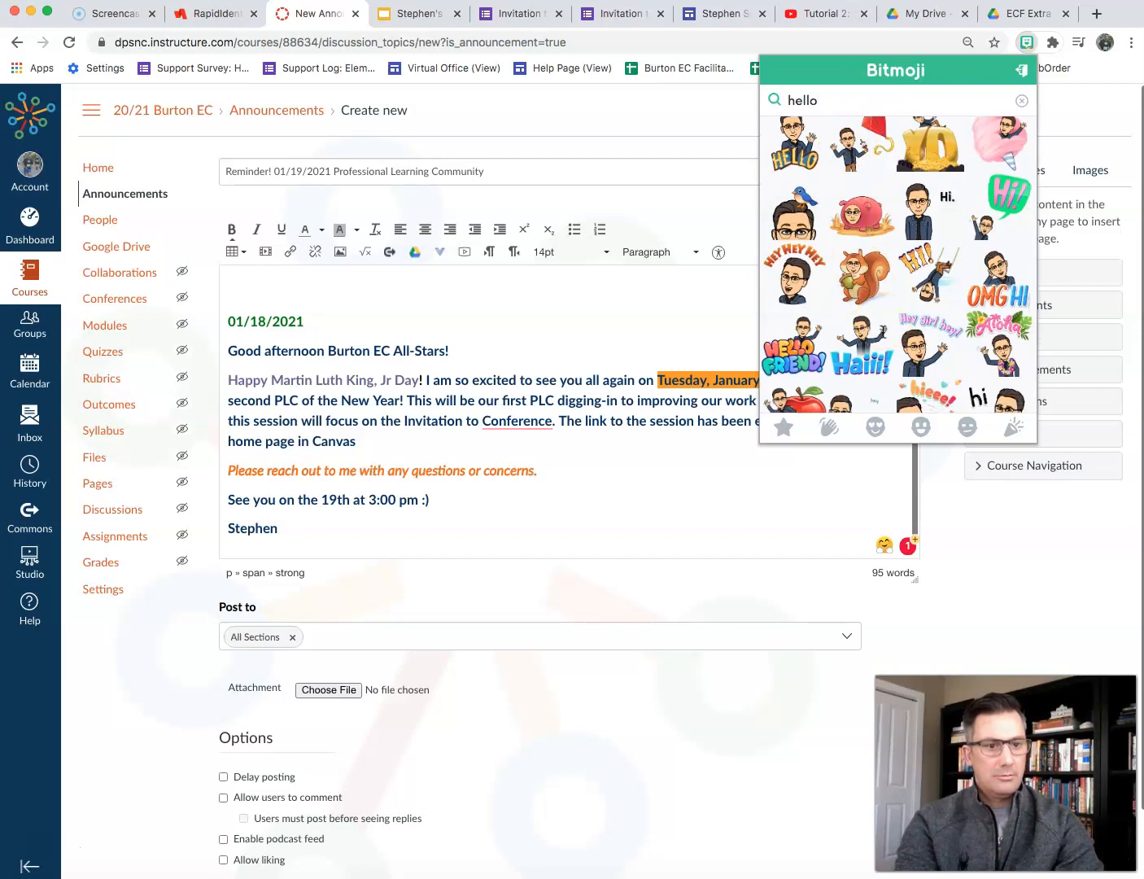
right_click(930, 283)
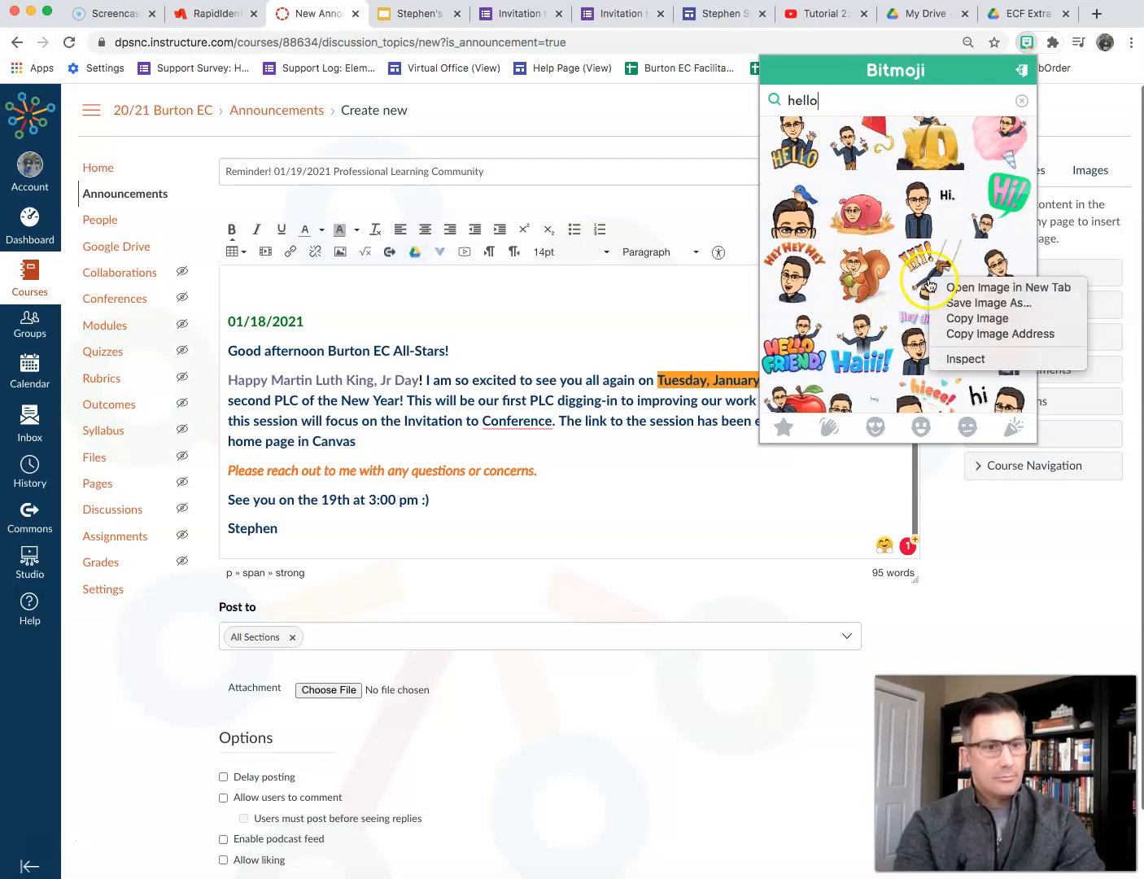
left_click(968, 319)
left_click(246, 293)
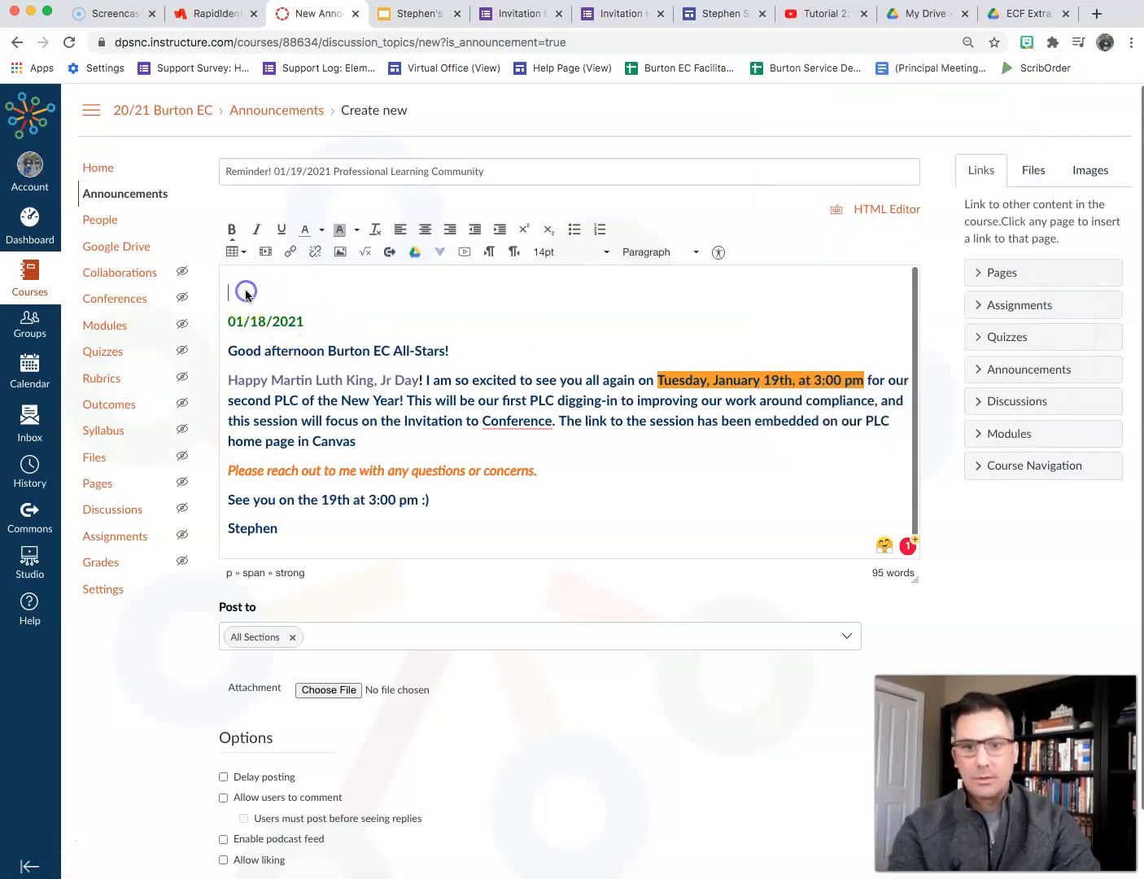
key("super+v")
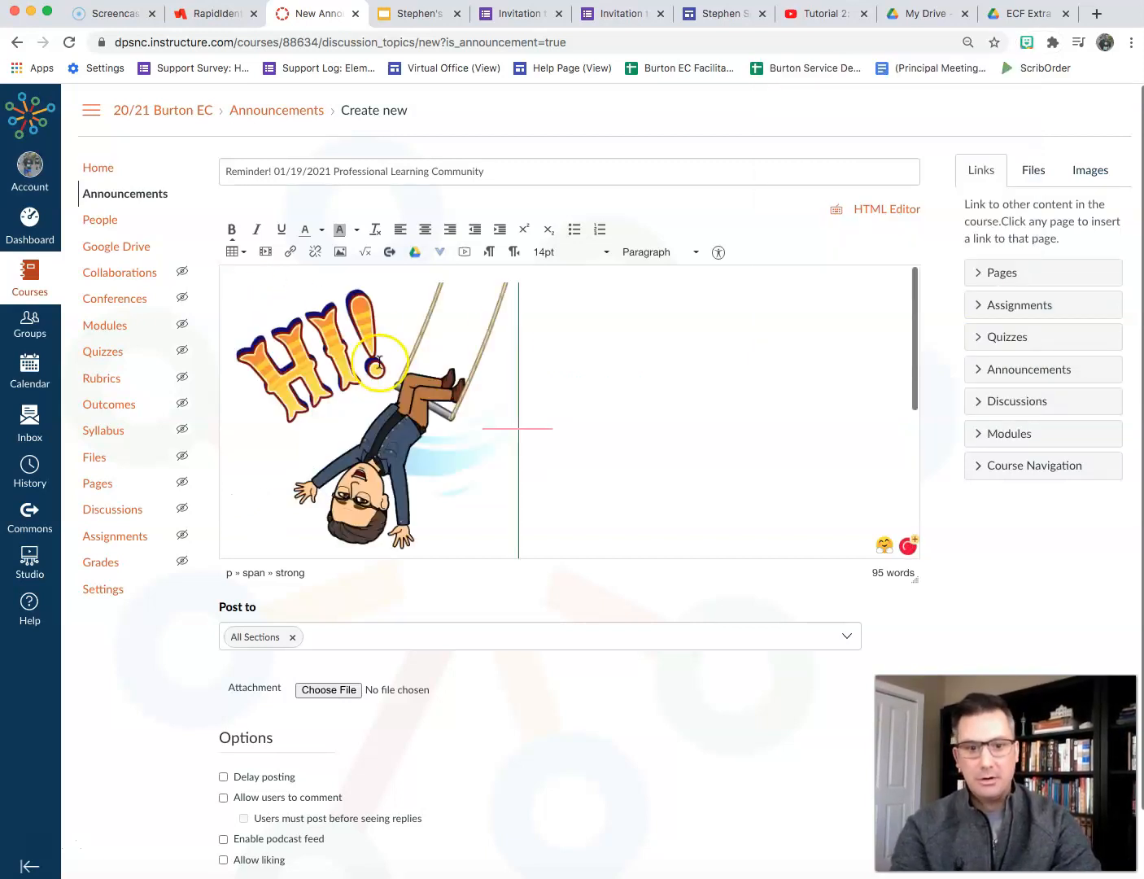
Insert a blank line between the "HI!" sticker and the 01/18/2021 date line.
scroll(613, 413, "down", 3)
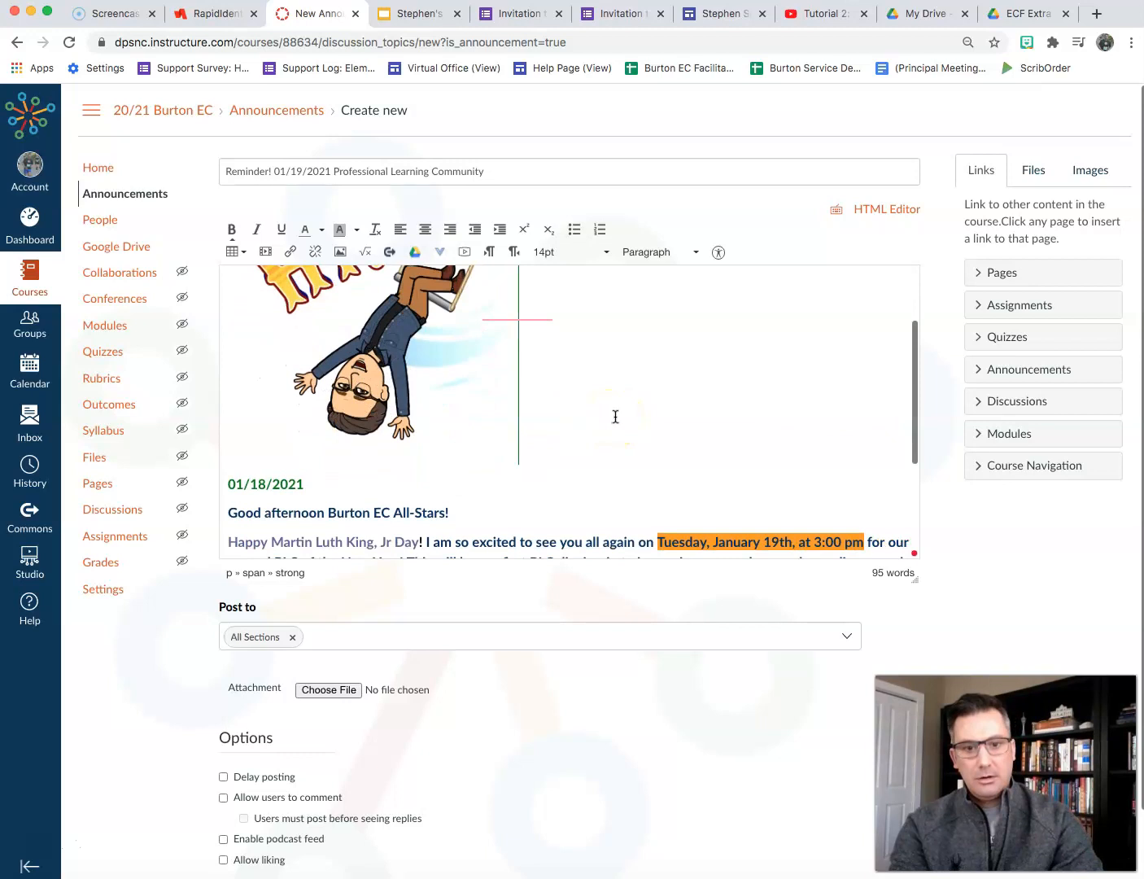
left_click(228, 486)
key("Return")
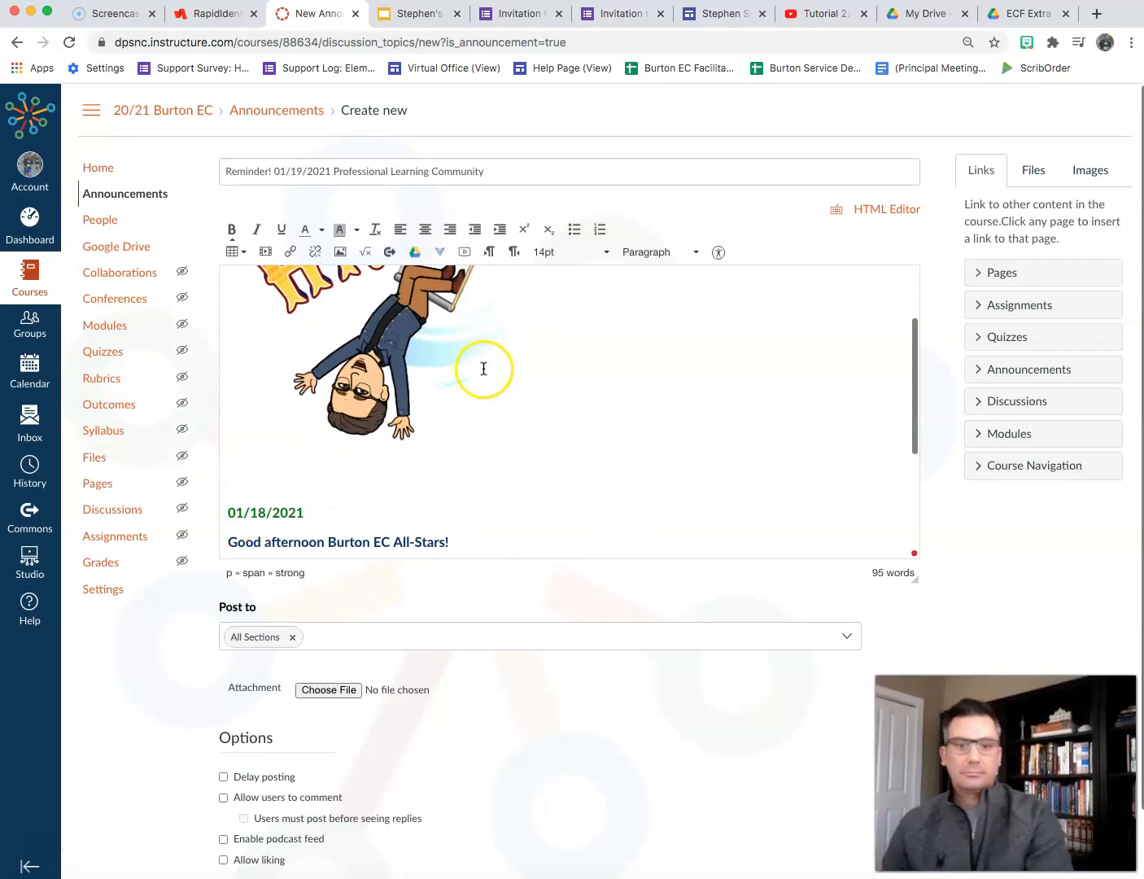
Proofread the announcement from the "HI!" sticker to the signature and check the grammar suggestion for "Conference".
scroll(418, 364, "up", 3)
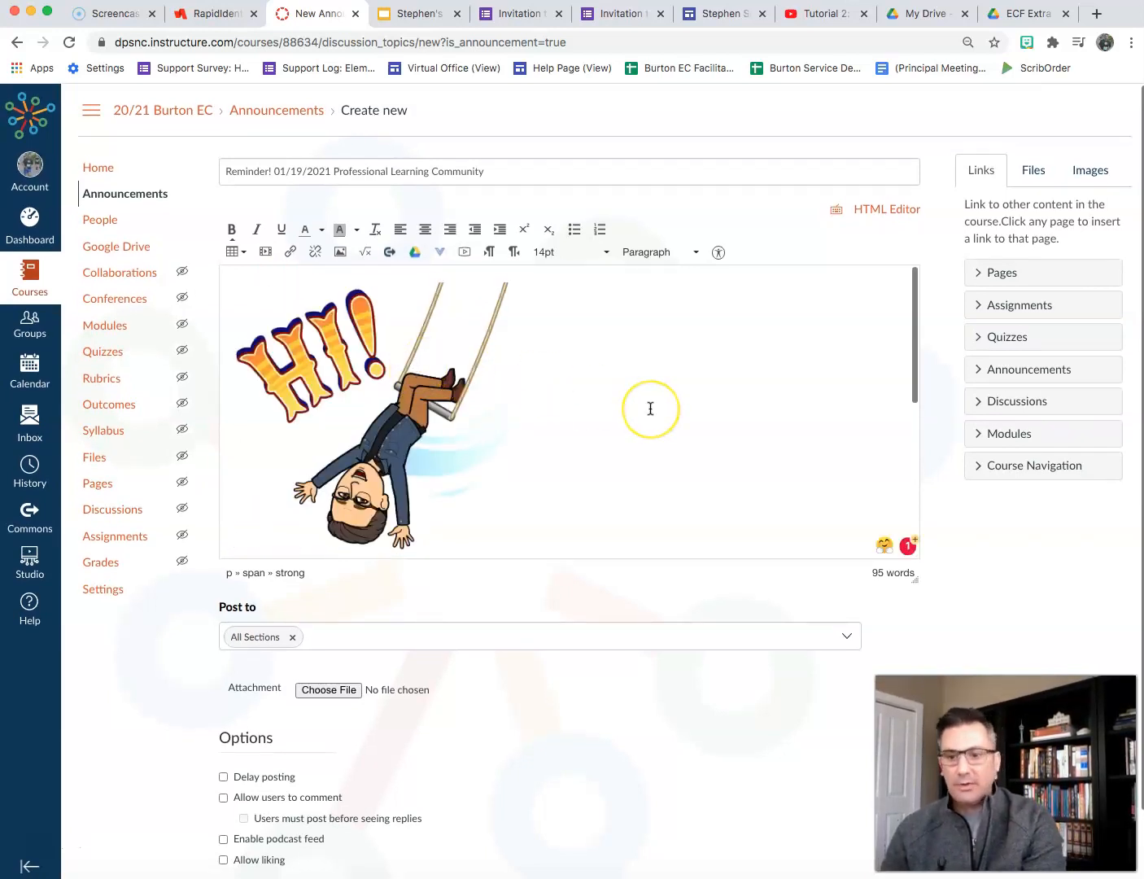
scroll(649, 406, "down", 5)
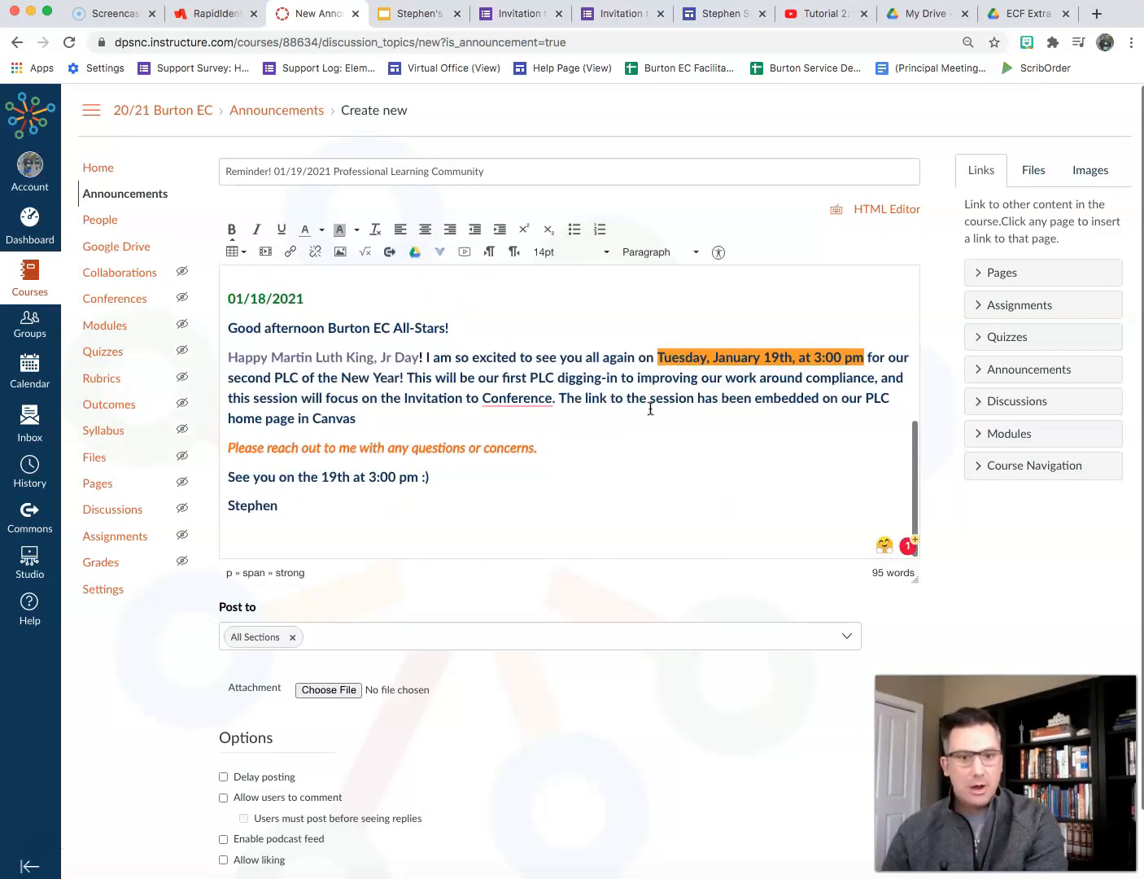
left_click(519, 397)
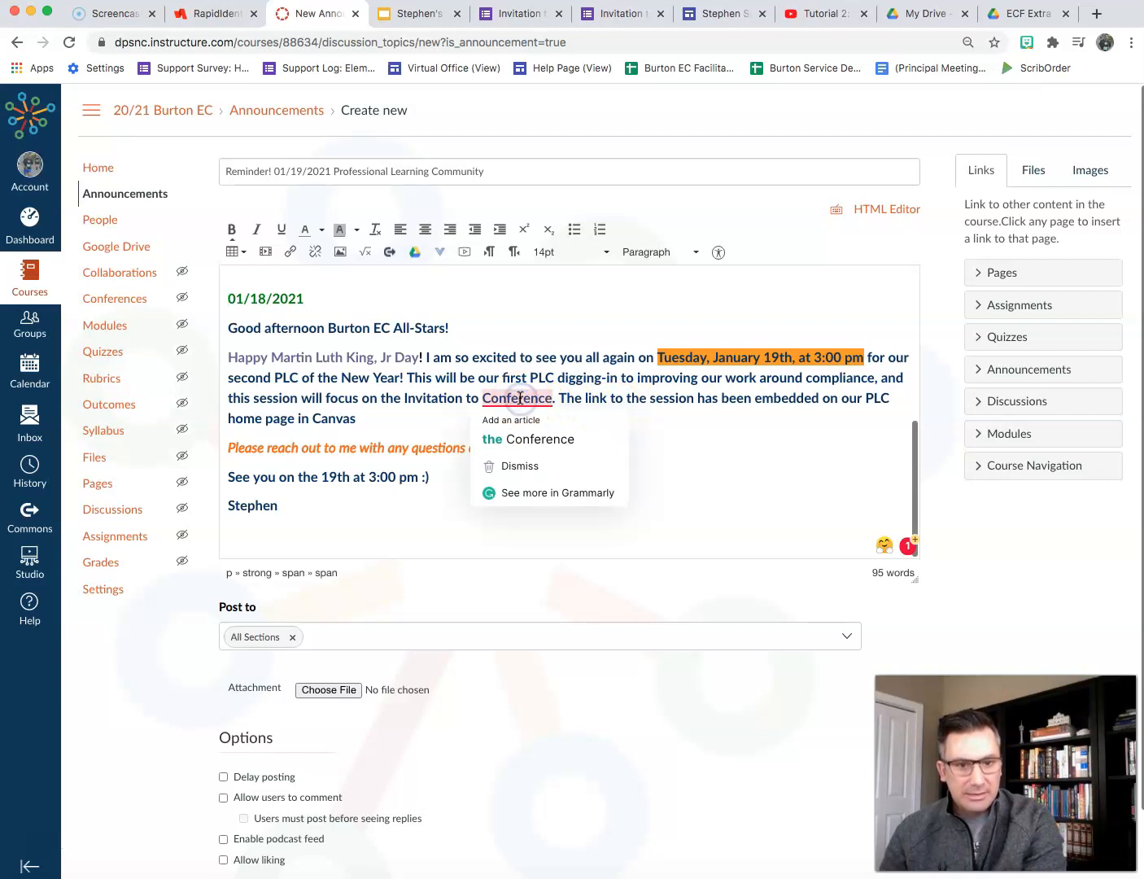
left_click(424, 452)
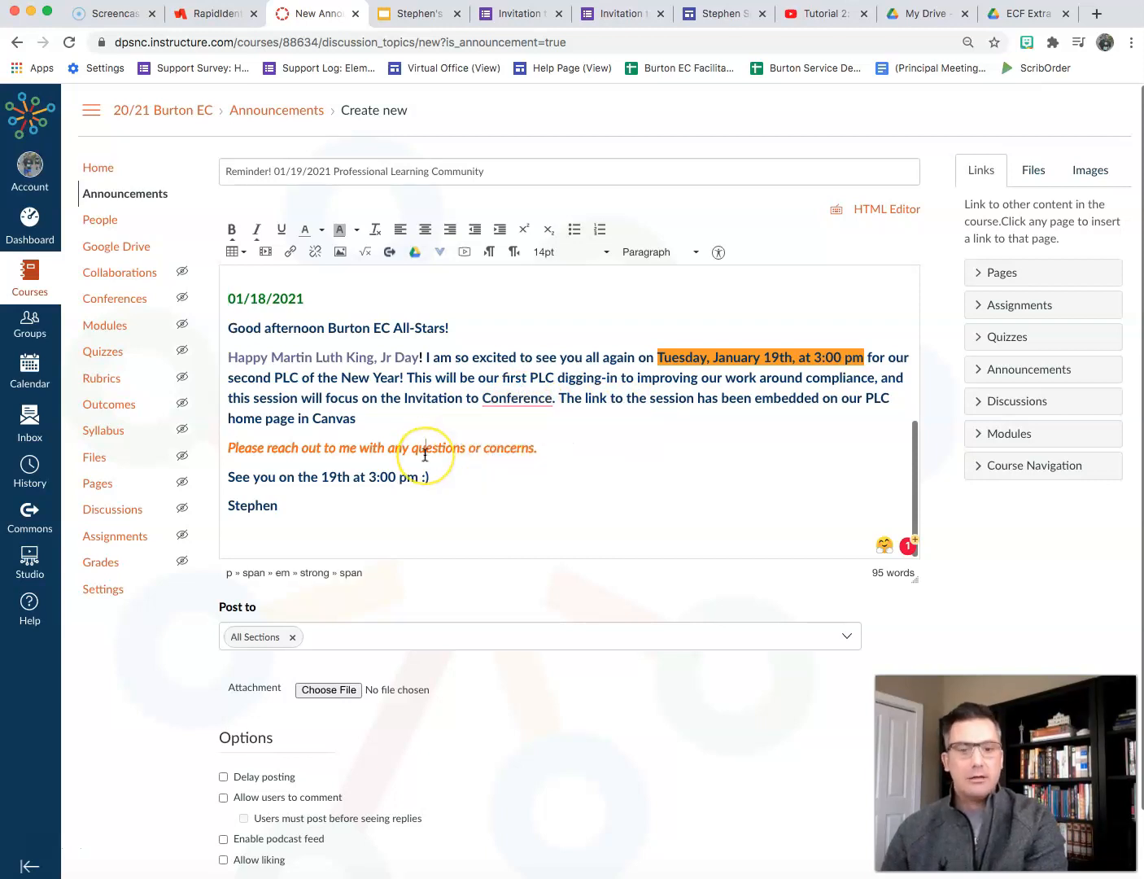
right_click(424, 452)
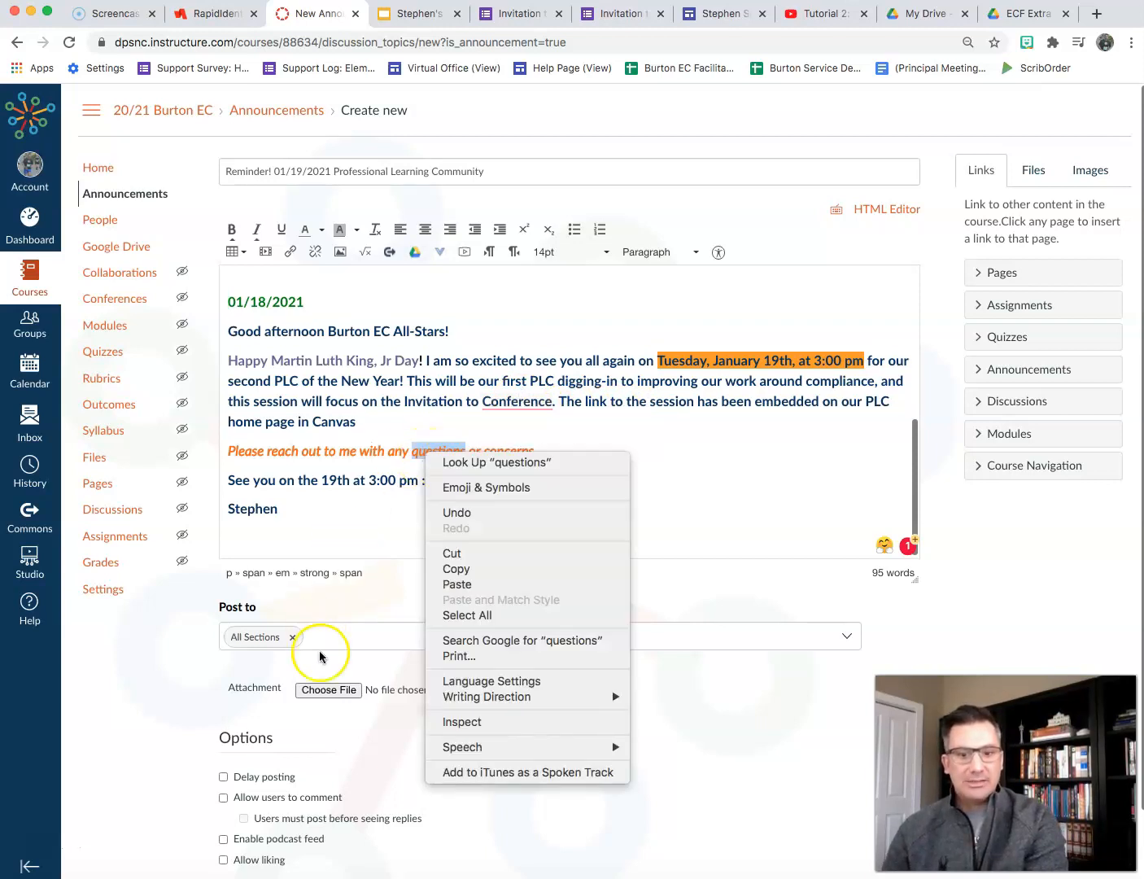
left_click(731, 733)
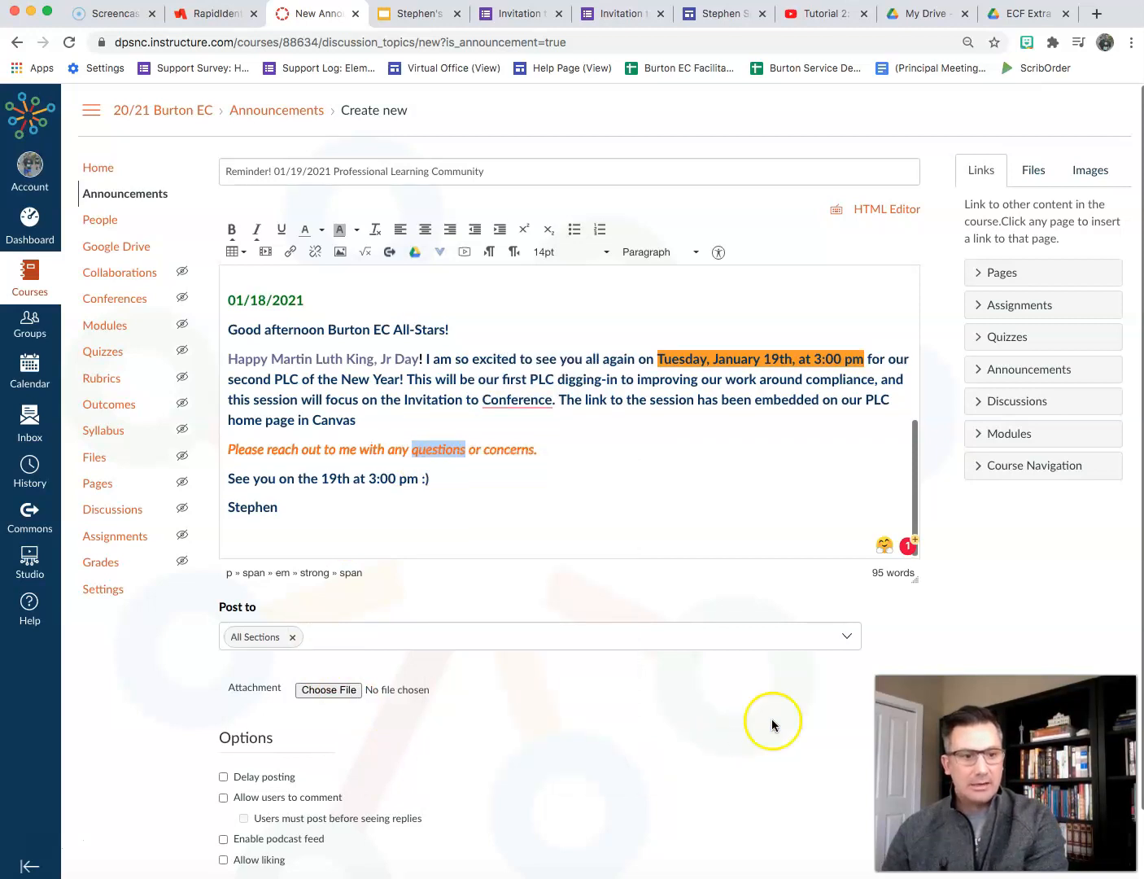
Try the announcement's delayed posting option with its date picker, and turn the option back off.
scroll(1017, 672, "down", 2)
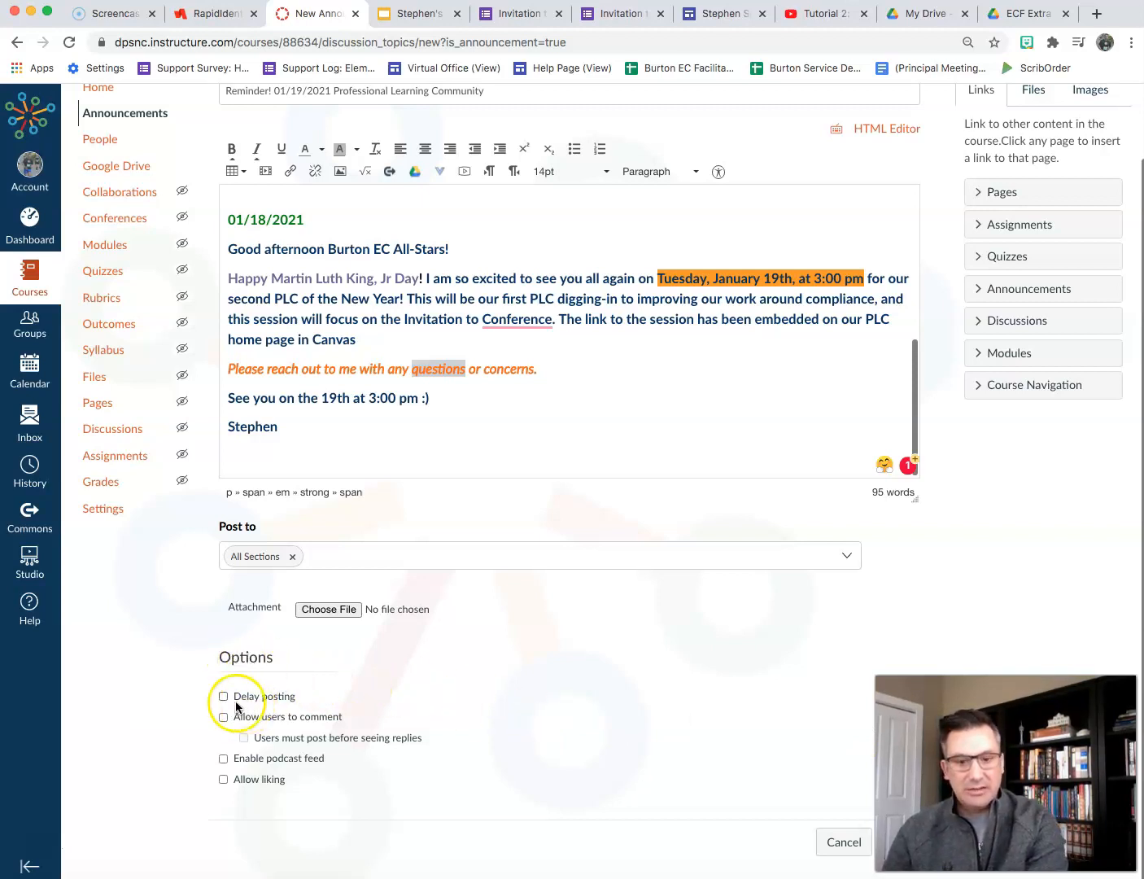
left_click(224, 695)
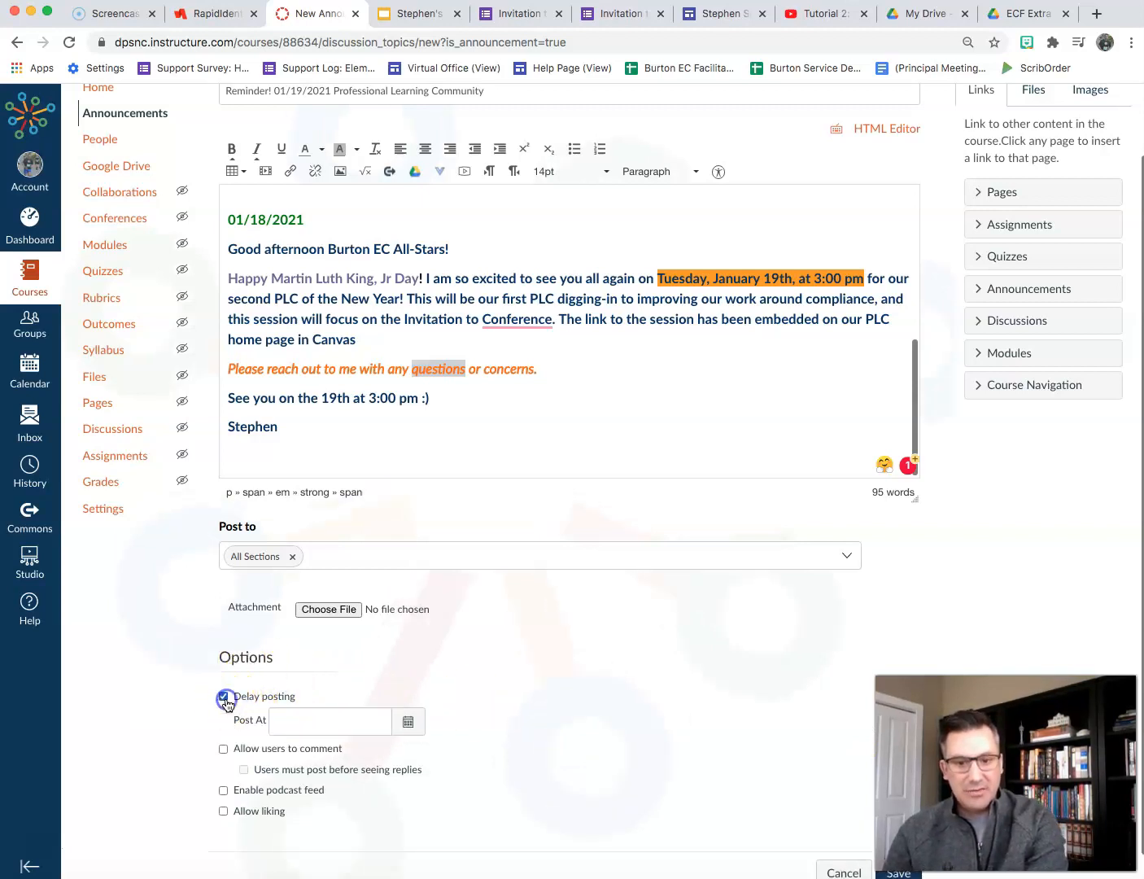
left_click(409, 722)
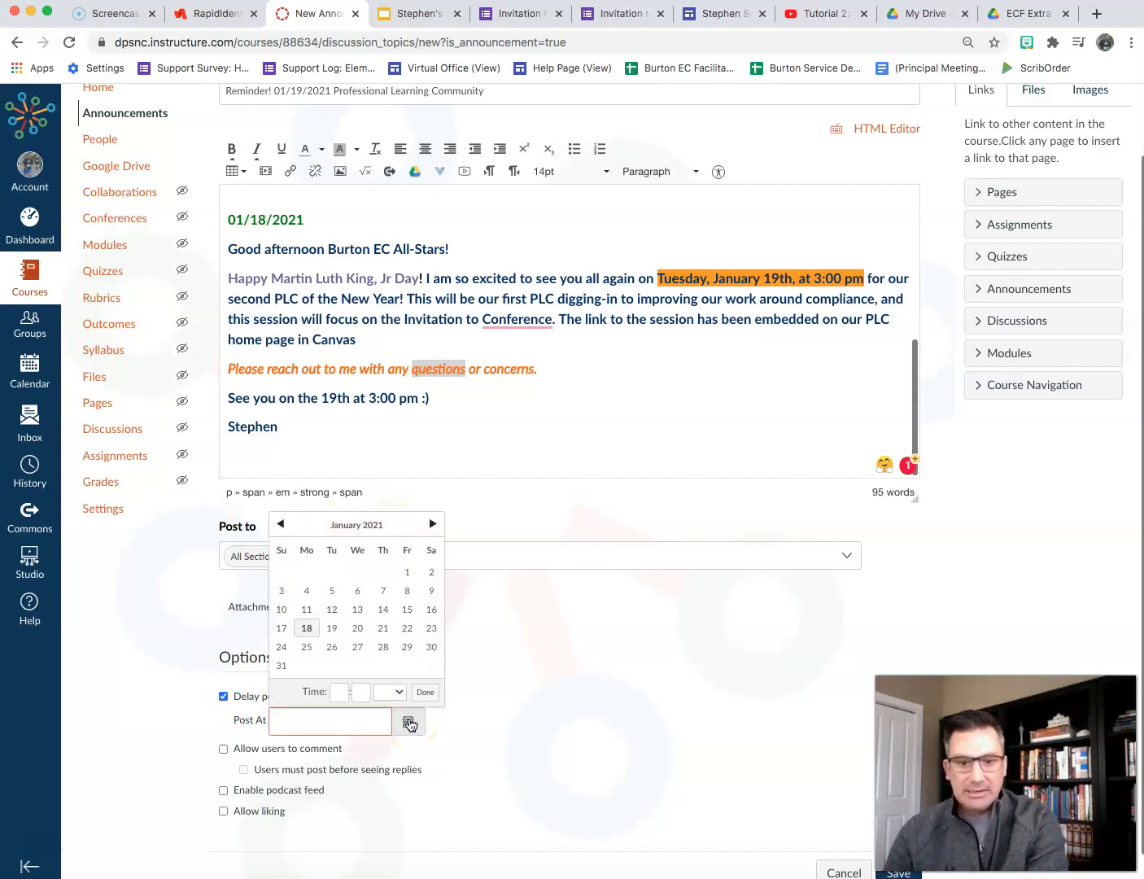
left_click(563, 668)
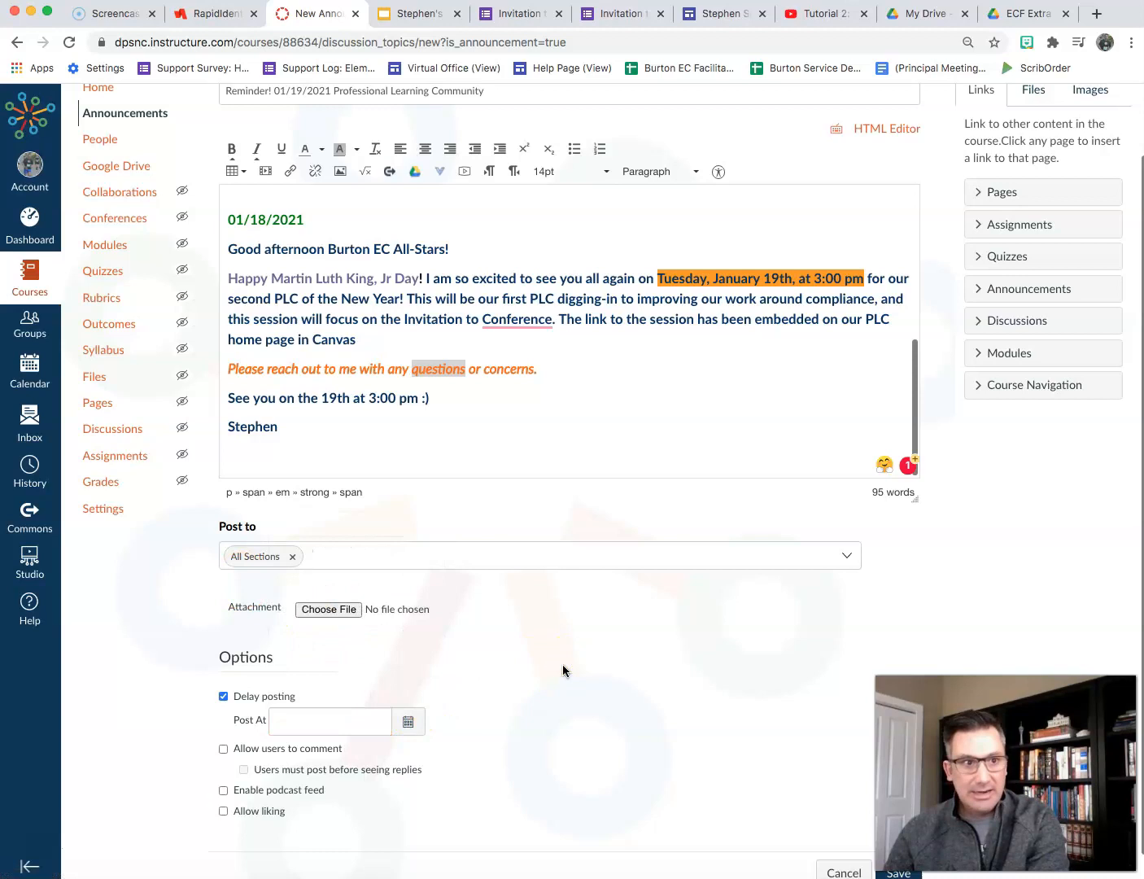
scroll(563, 663, "down", 1)
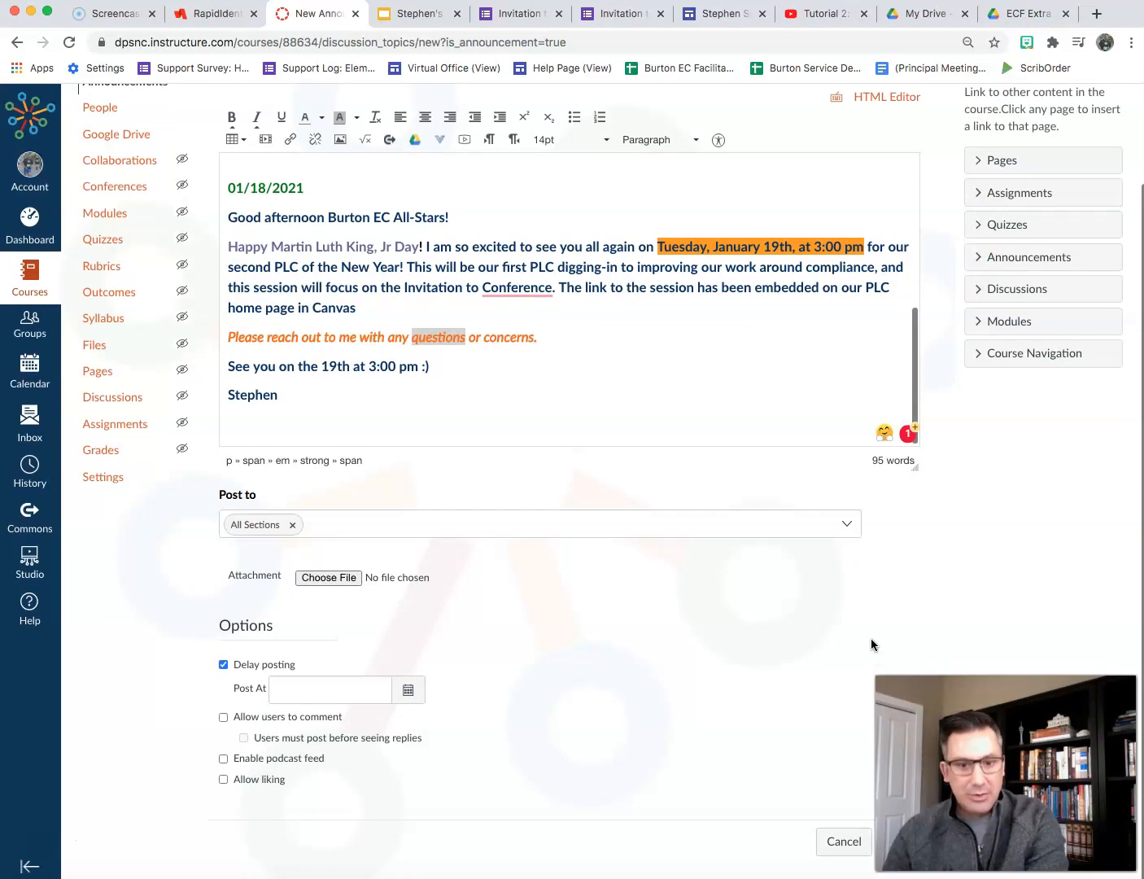
left_click(223, 664)
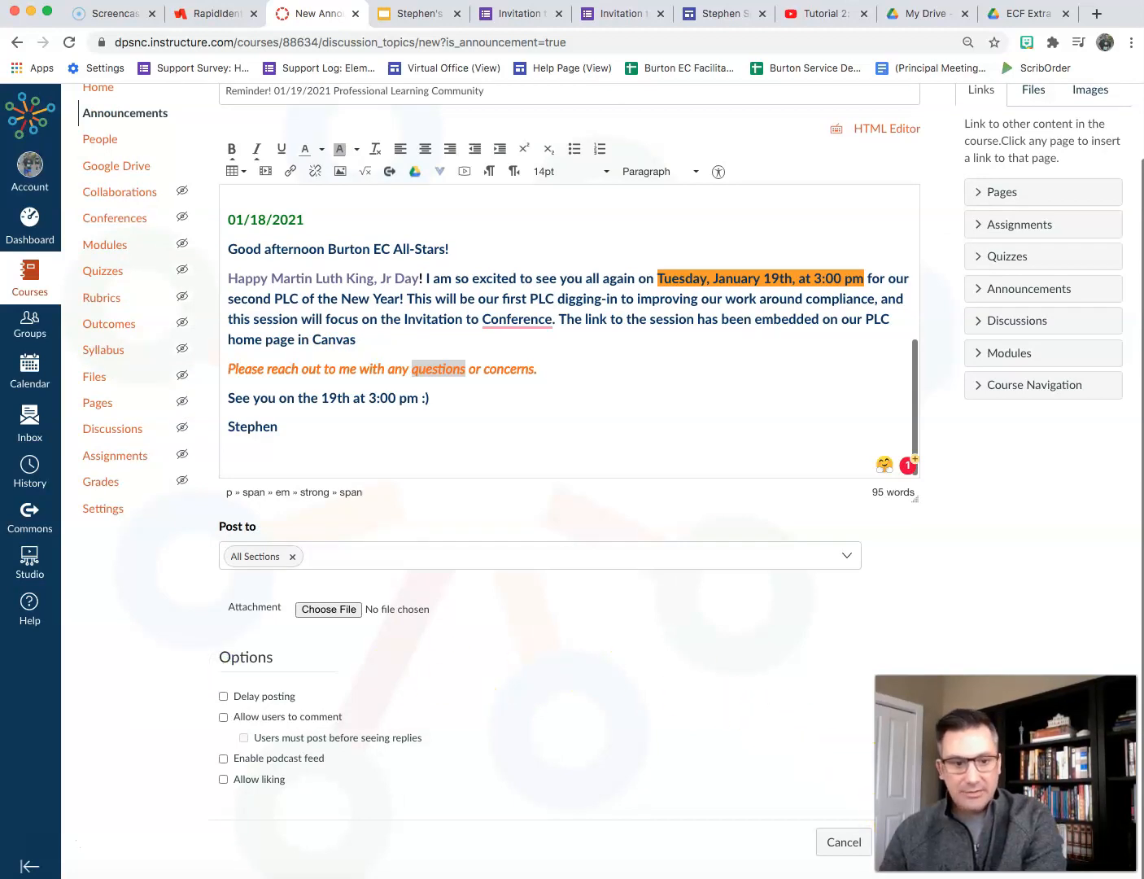
Save the reminder announcement to post it to All Sections and review the posted version.
left_click(899, 841)
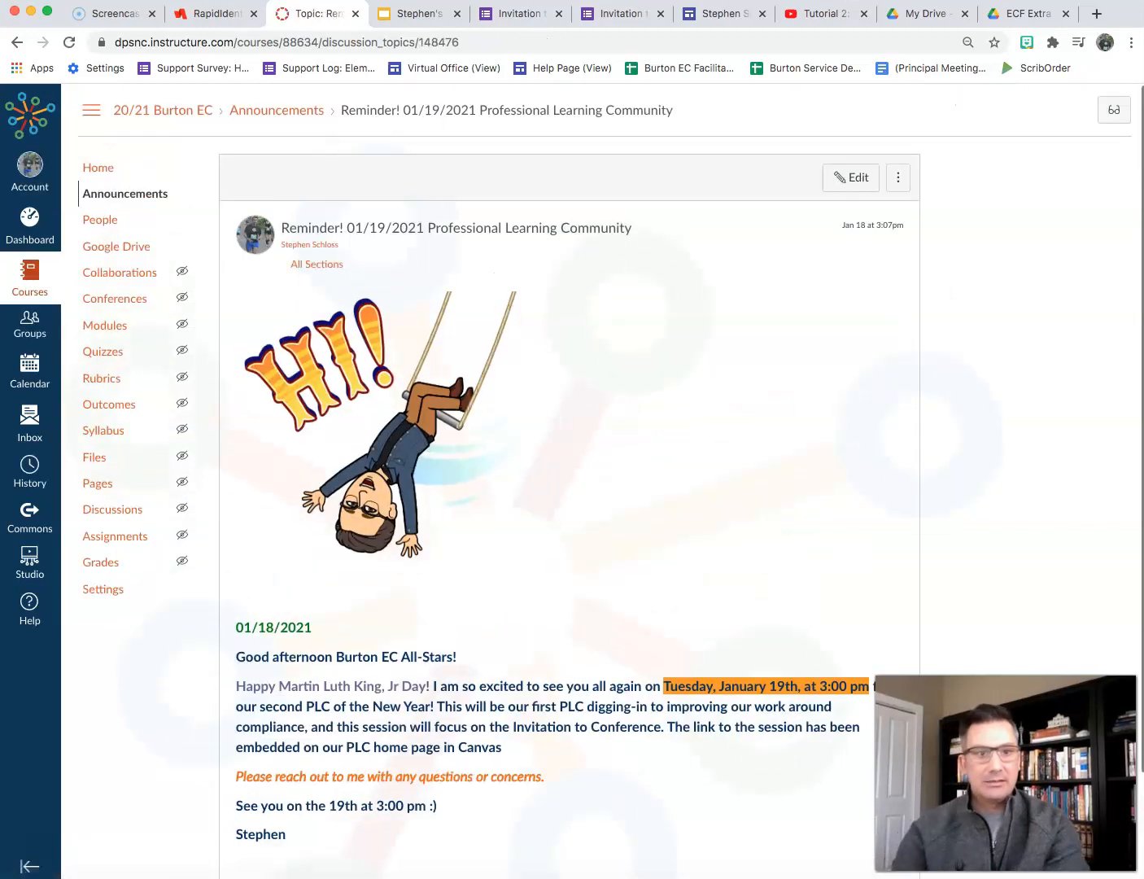
scroll(622, 534, "down", 2)
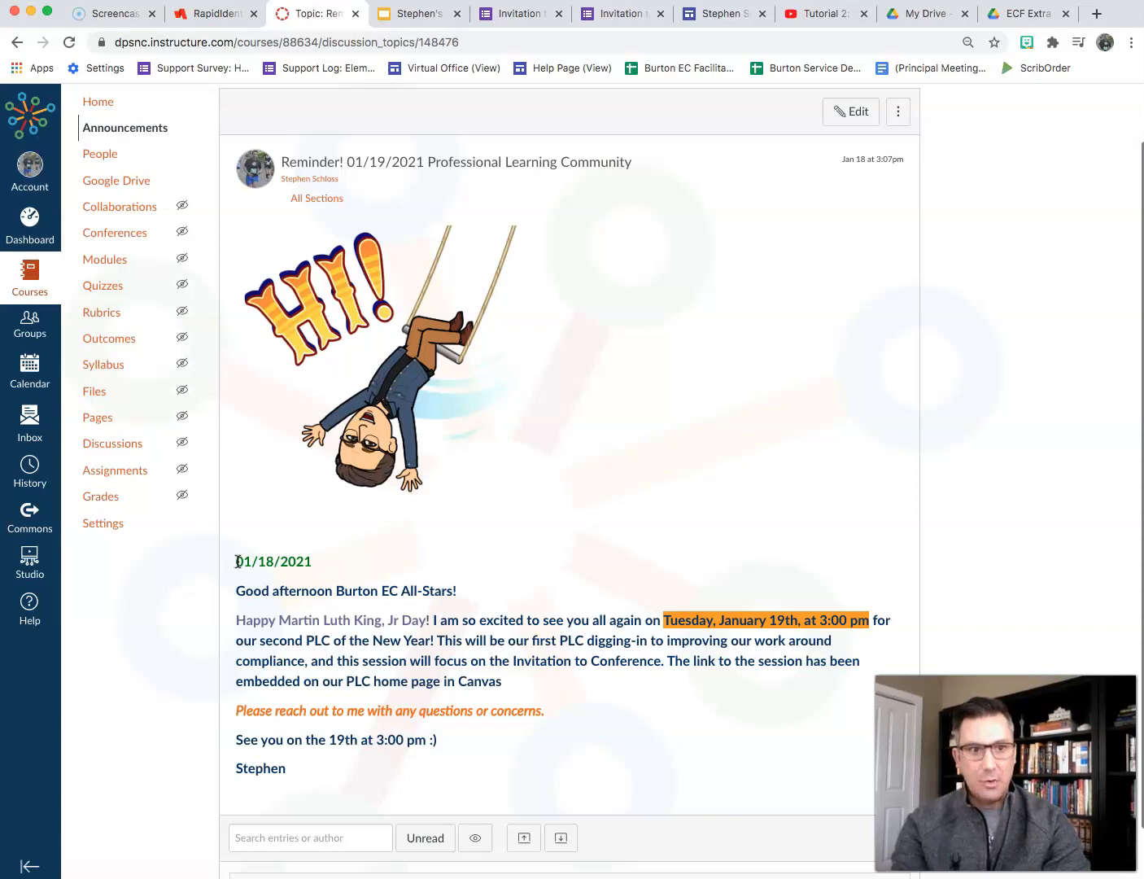
Reopen the announcement for editing, select everything from the "HI!" sticker to the signature for copying, and save it.
left_click(841, 116)
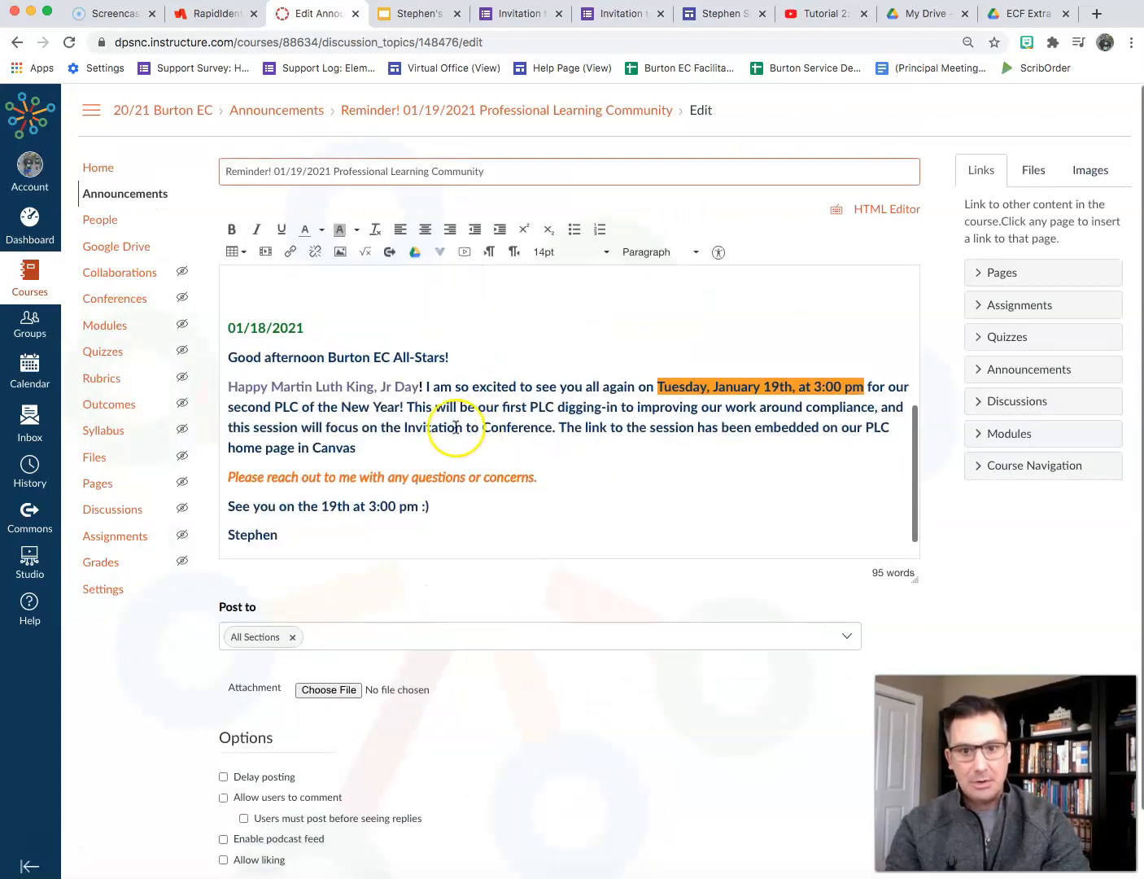
left_click_drag(227, 326, 291, 474)
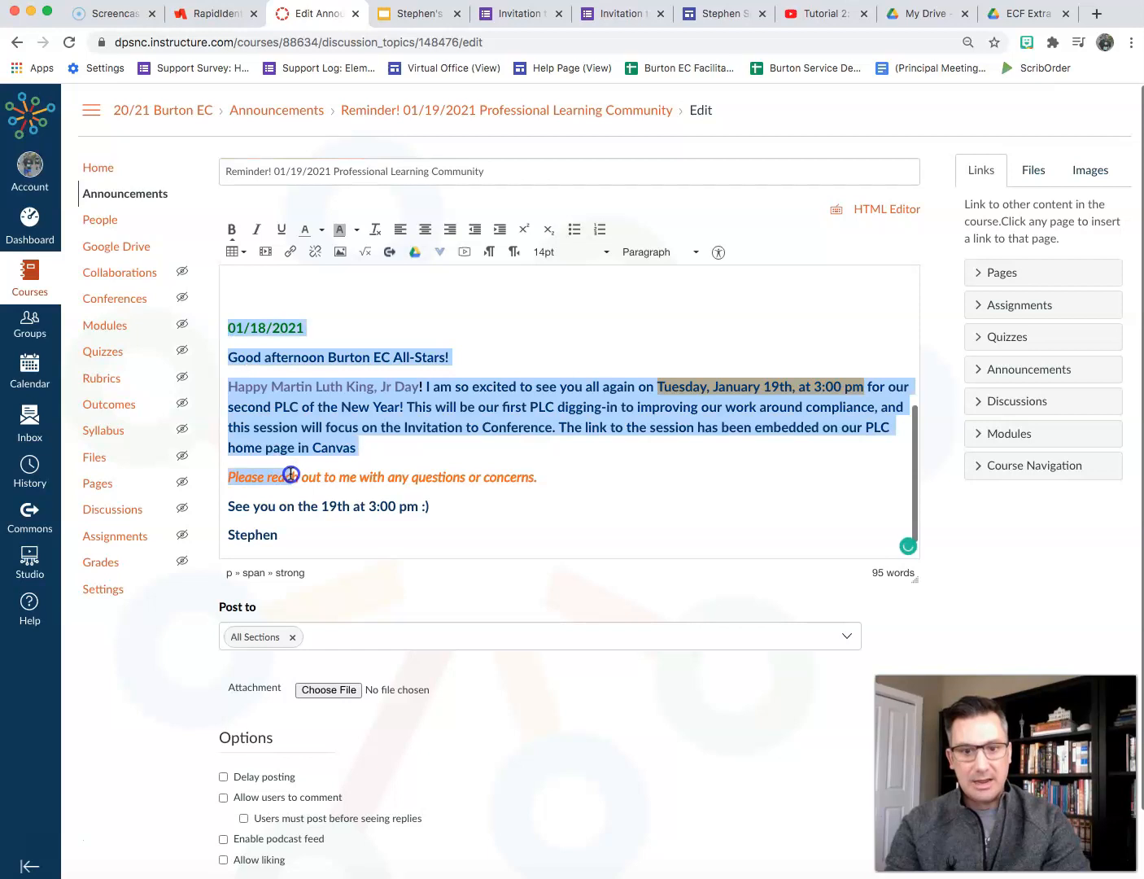
left_click_drag(283, 531, 269, 216)
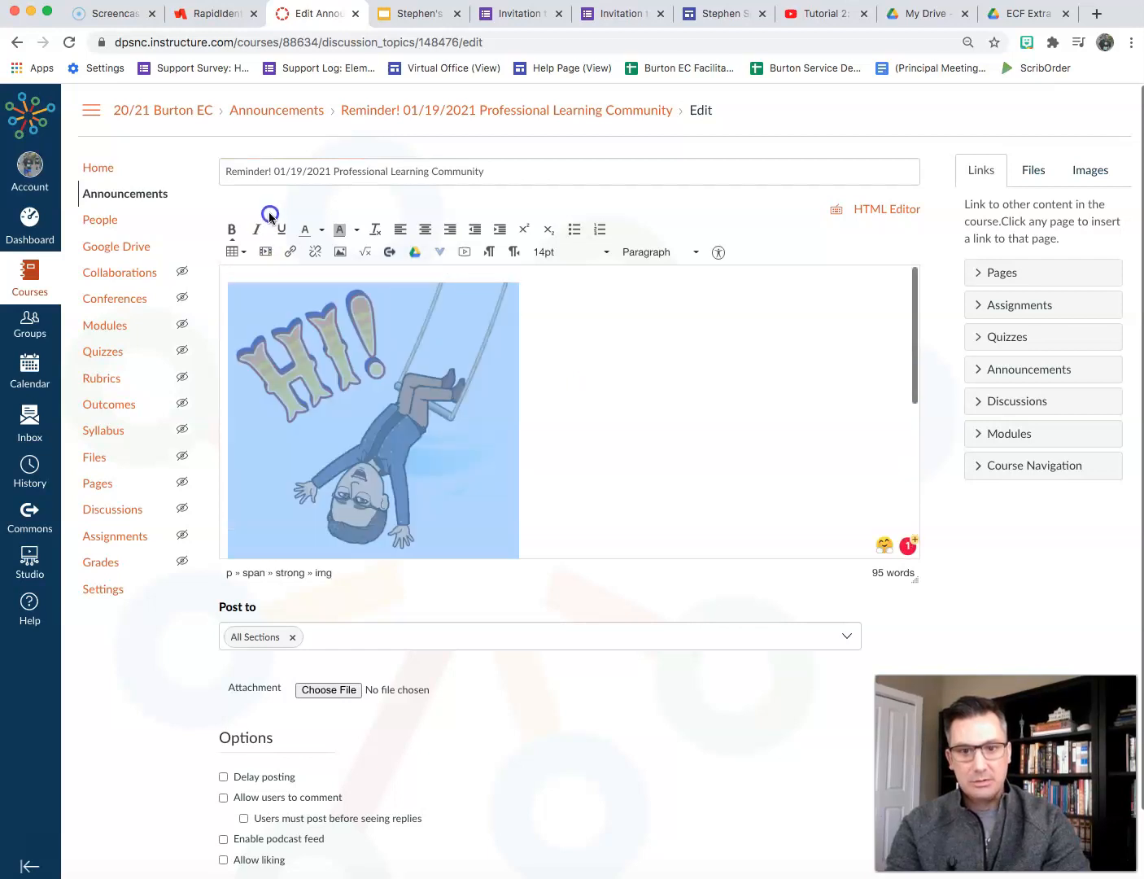
scroll(701, 438, "down", 5)
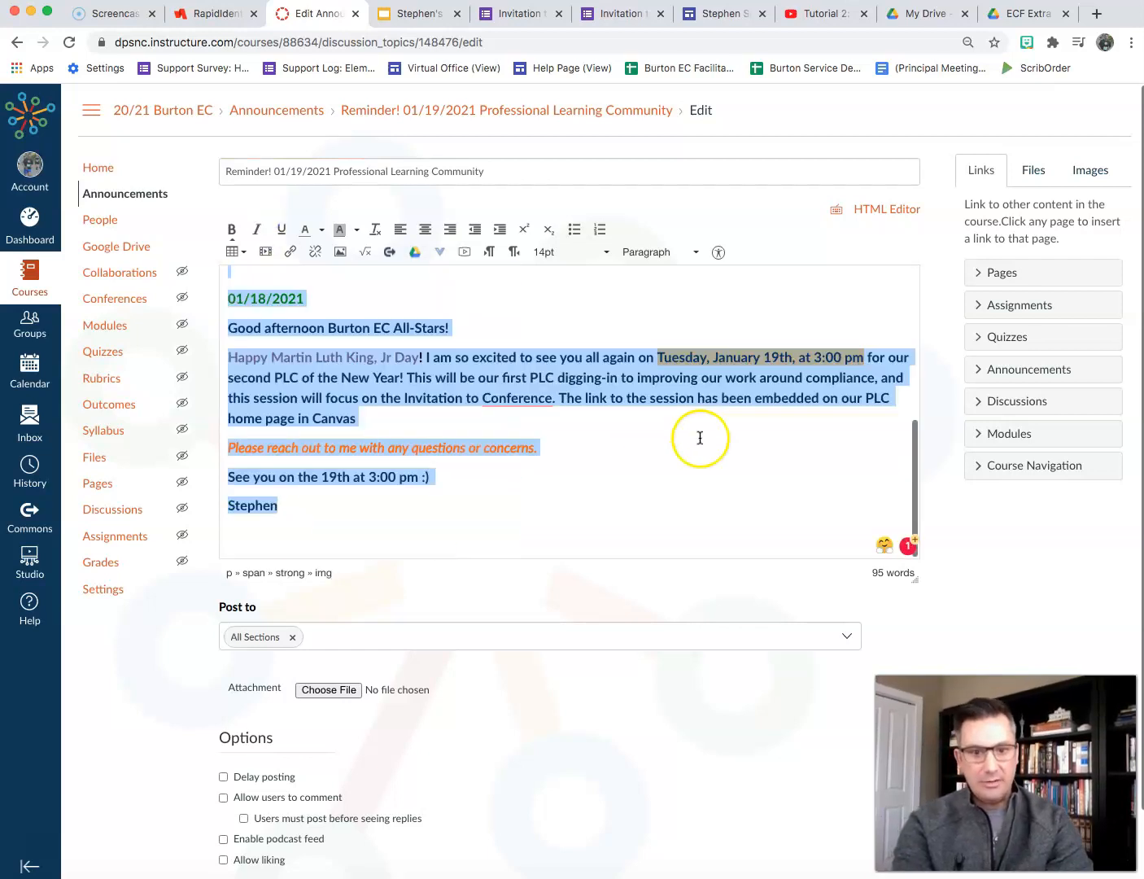
scroll(831, 814, "down", 2)
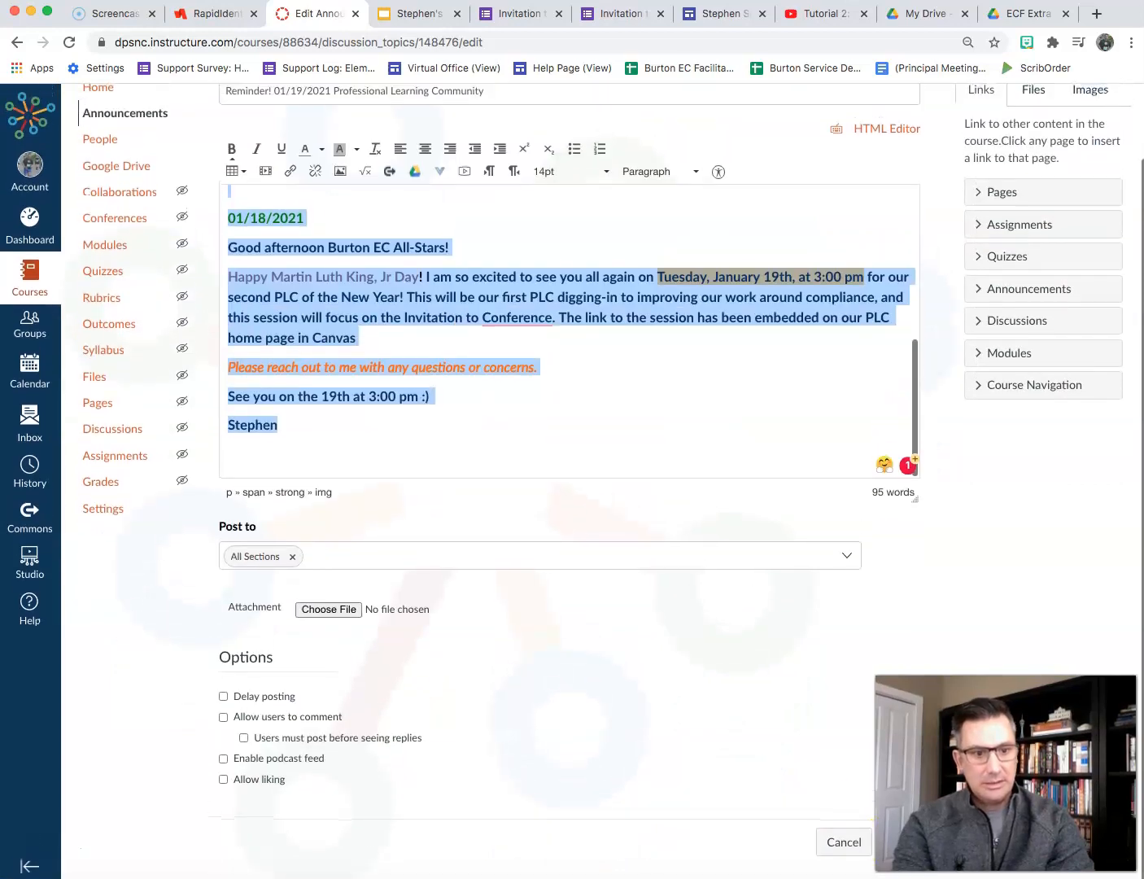
left_click(904, 841)
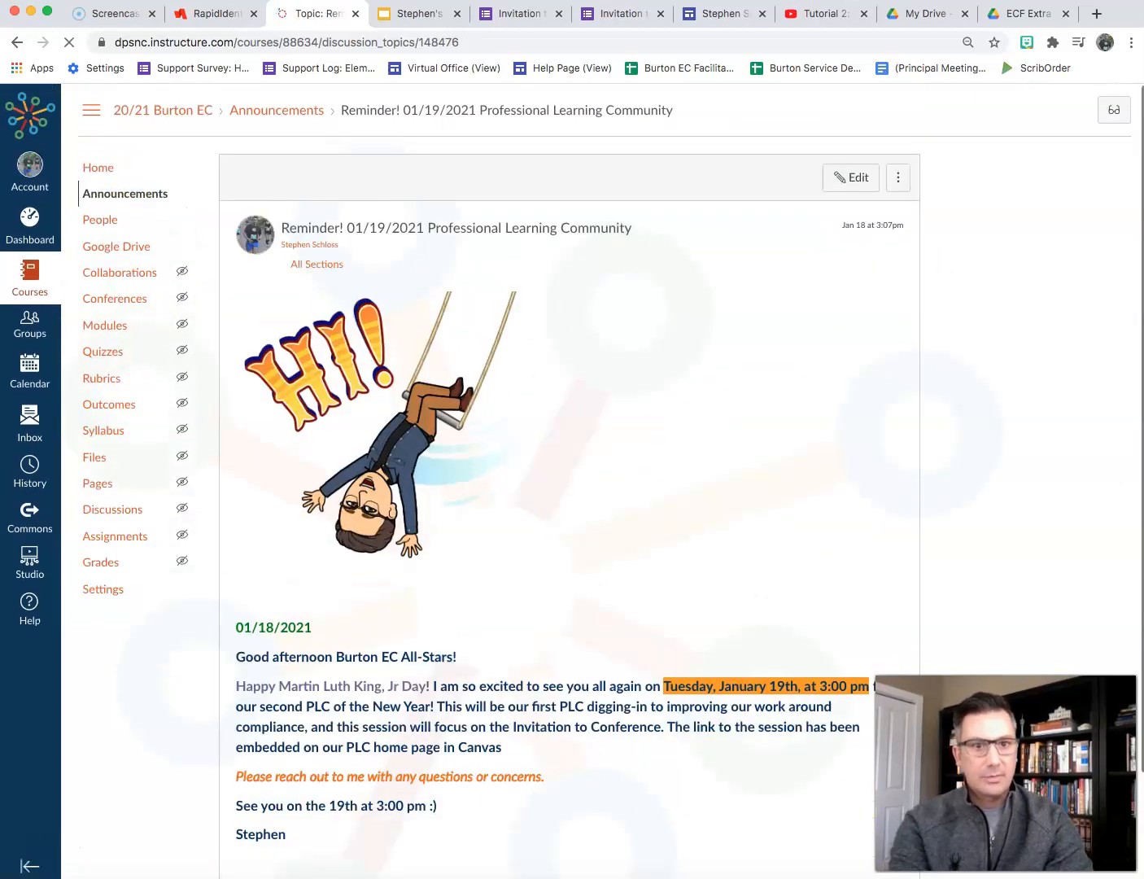
Switch to Outlook in a new browser tab and sign in to the school account with the account password.
left_click(1097, 14)
type("out")
key("Return")
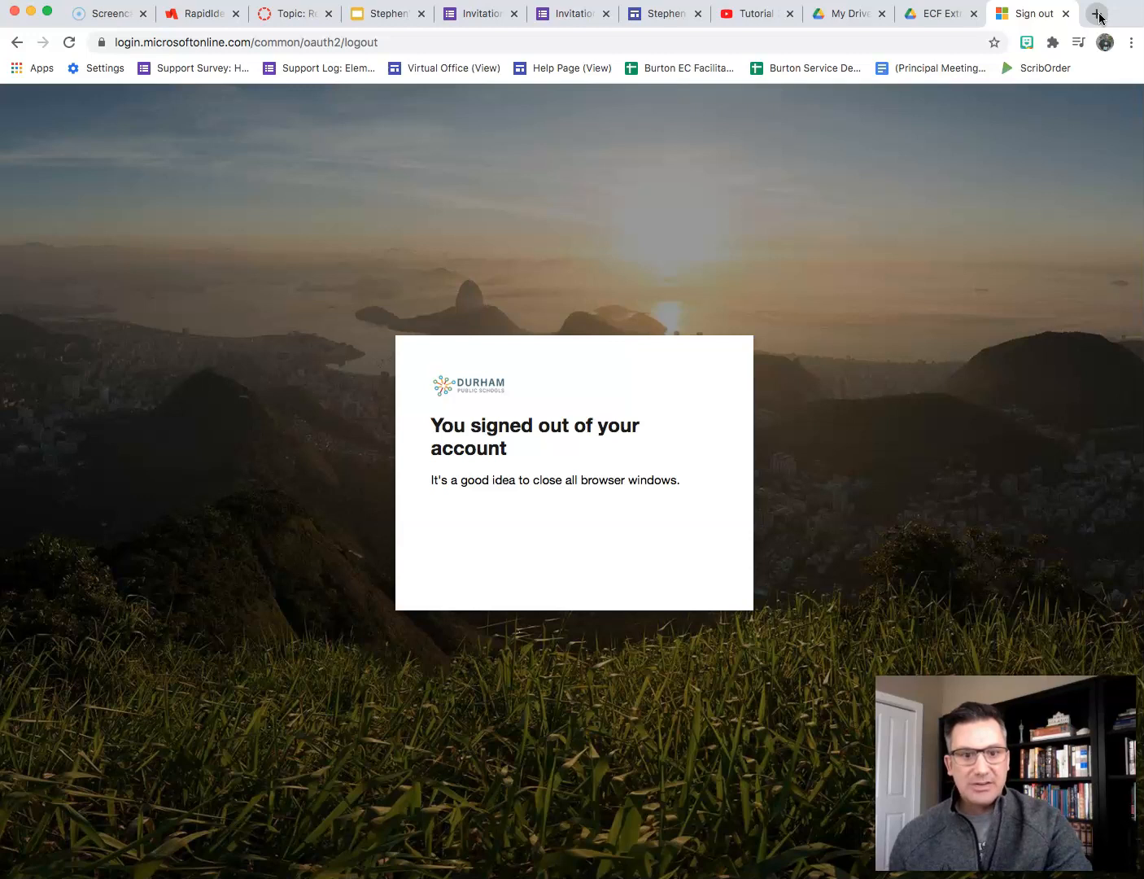
left_click(772, 36)
type("out")
key("Return")
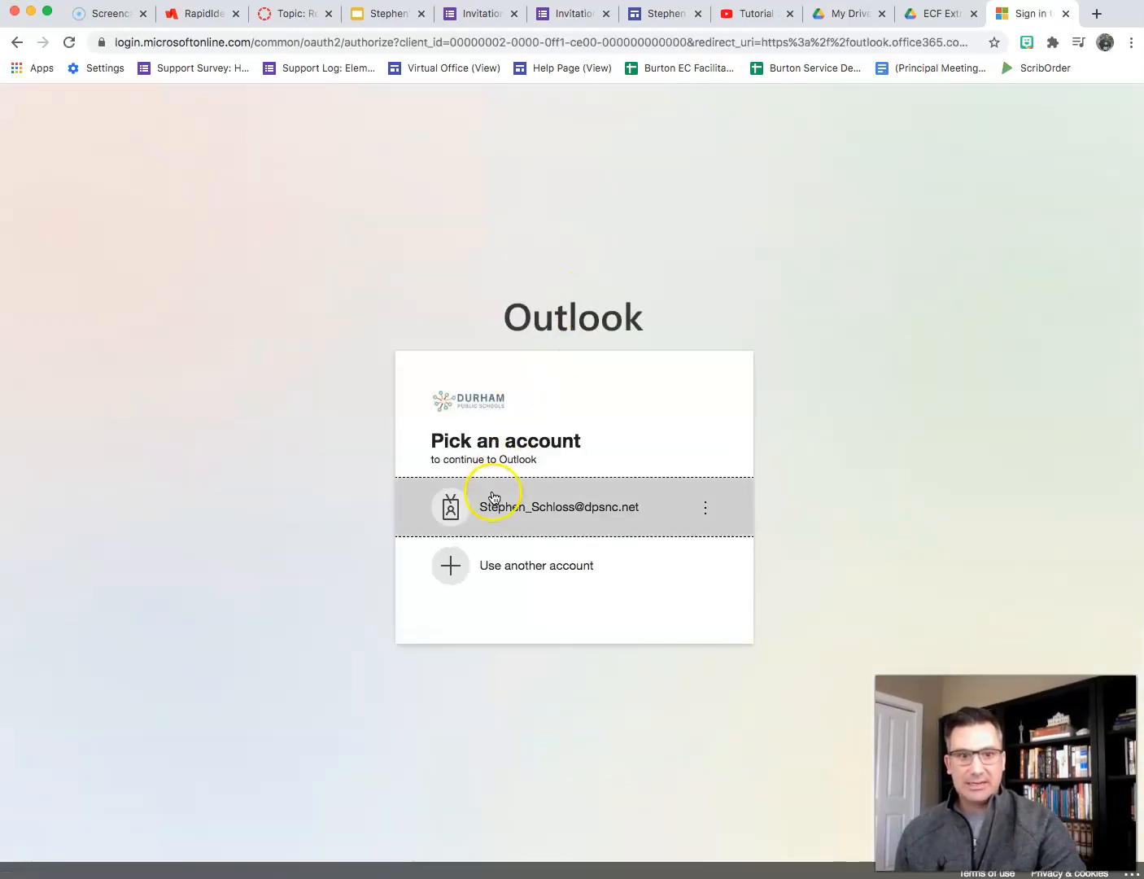
left_click(494, 497)
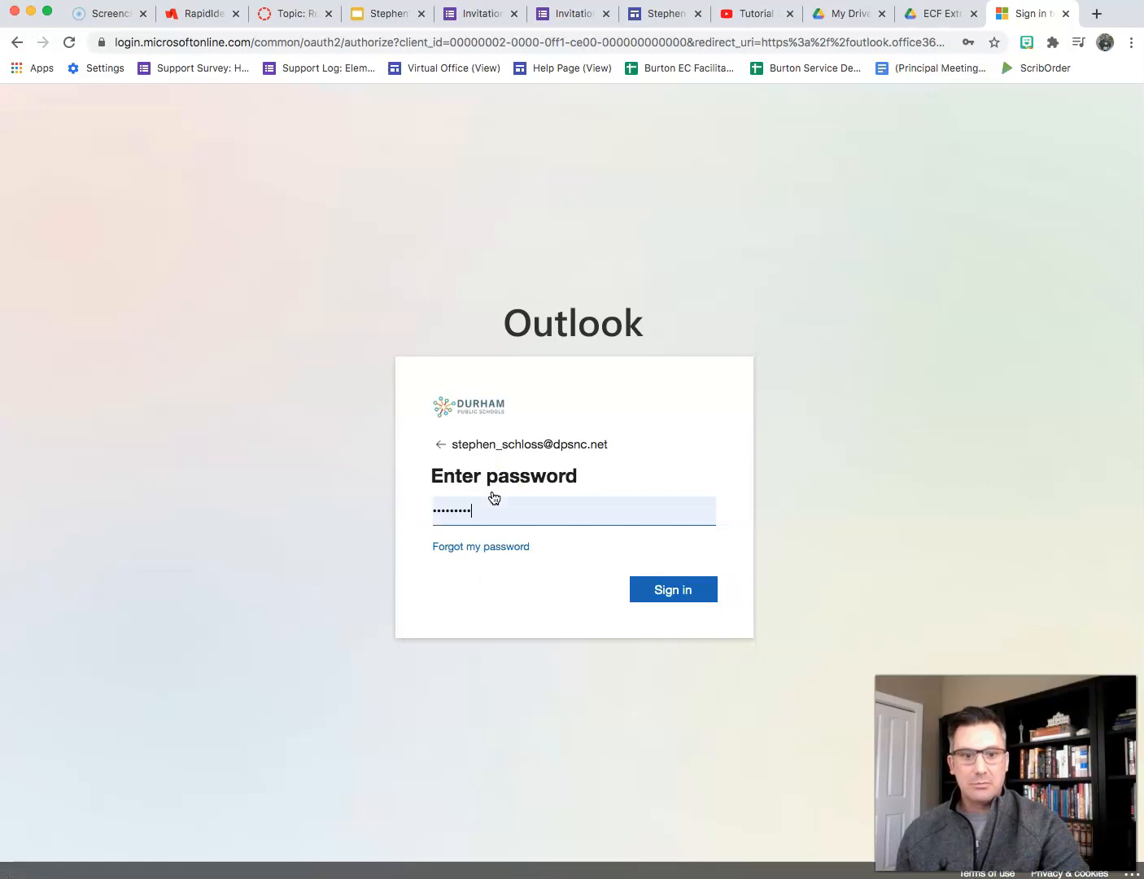
left_click(658, 593)
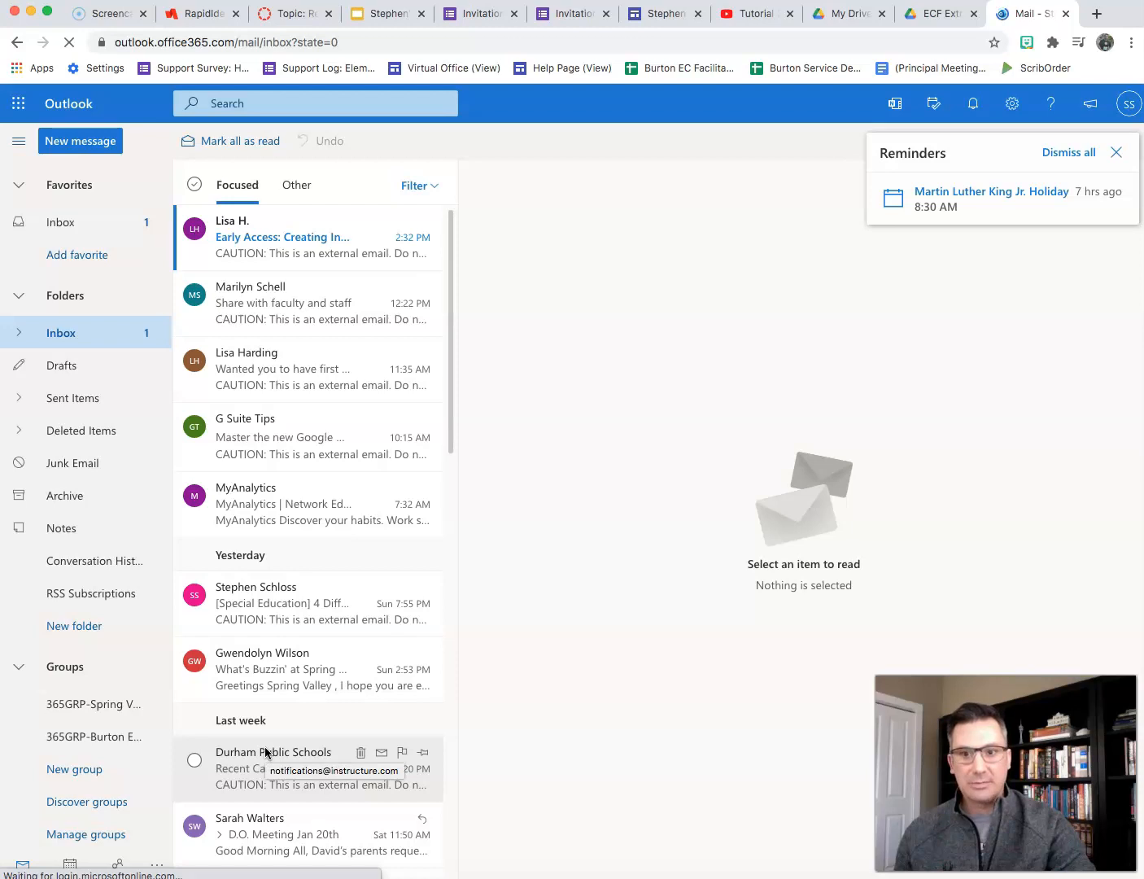
Find and open the January 3 "Weekly EC PLC (Burton & Spring Valley)" email to the 365GRP-Burton EC Team in the sent mail.
left_click(59, 400)
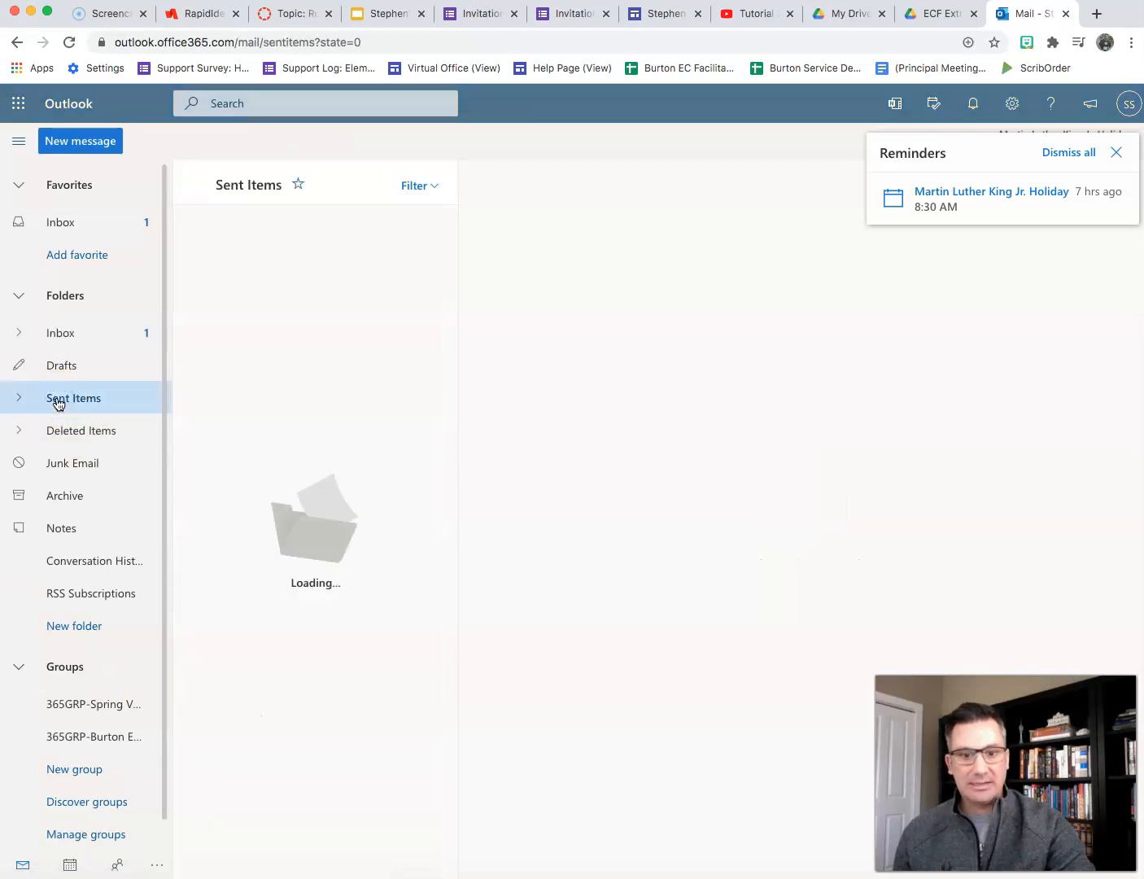
scroll(382, 568, "down", 3)
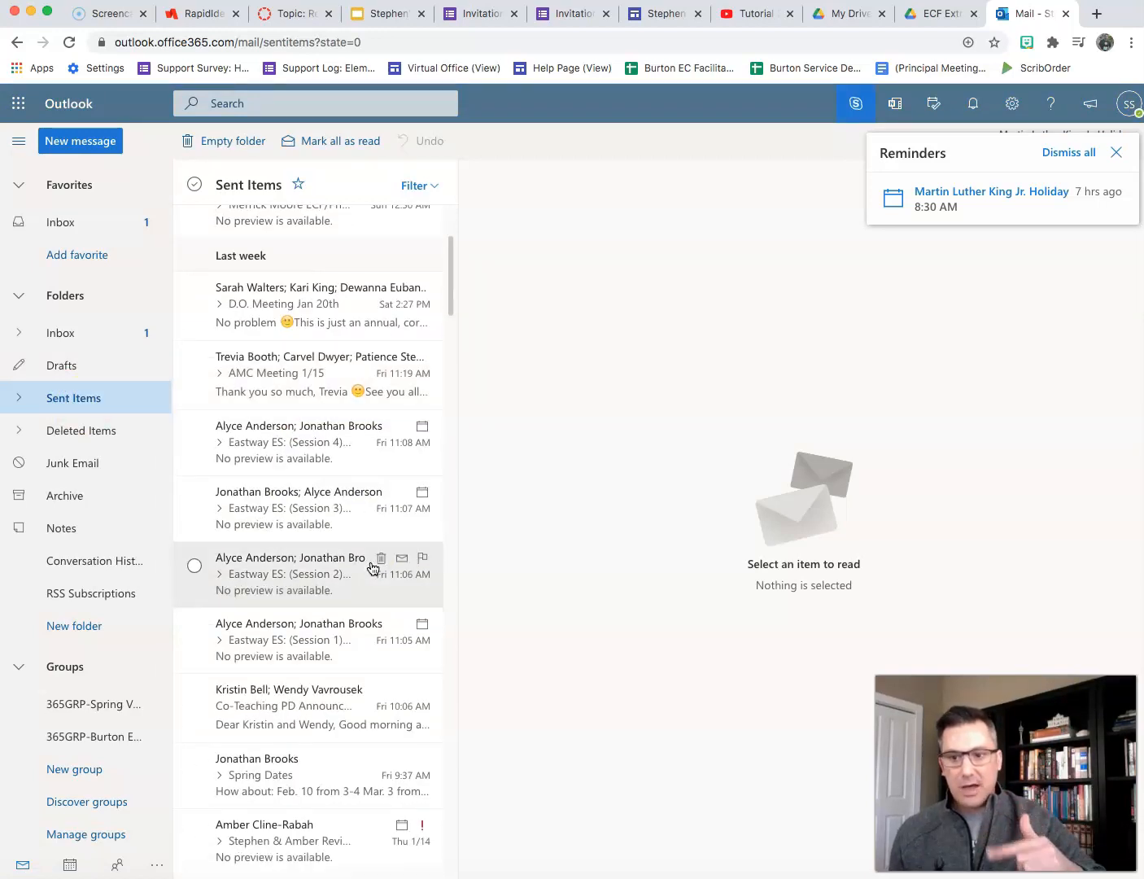
scroll(373, 568, "down", 3)
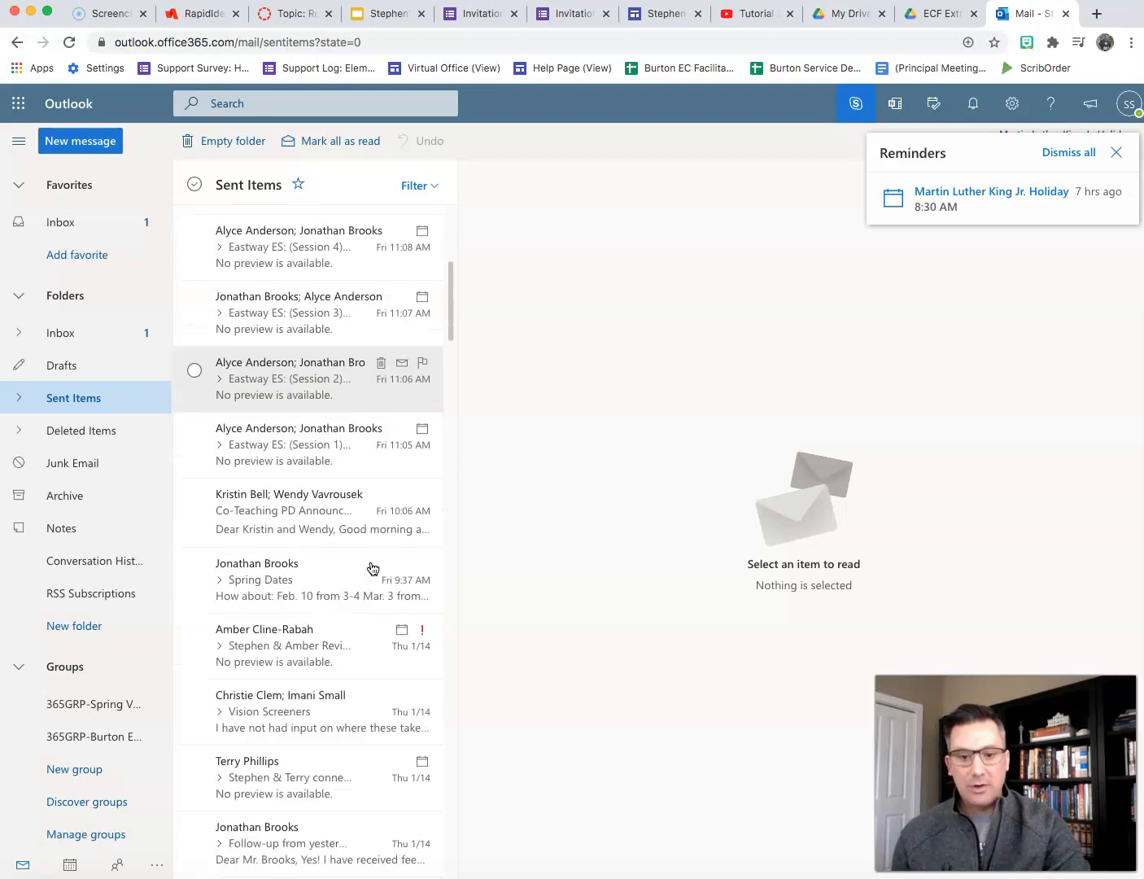
scroll(372, 568, "down", 15)
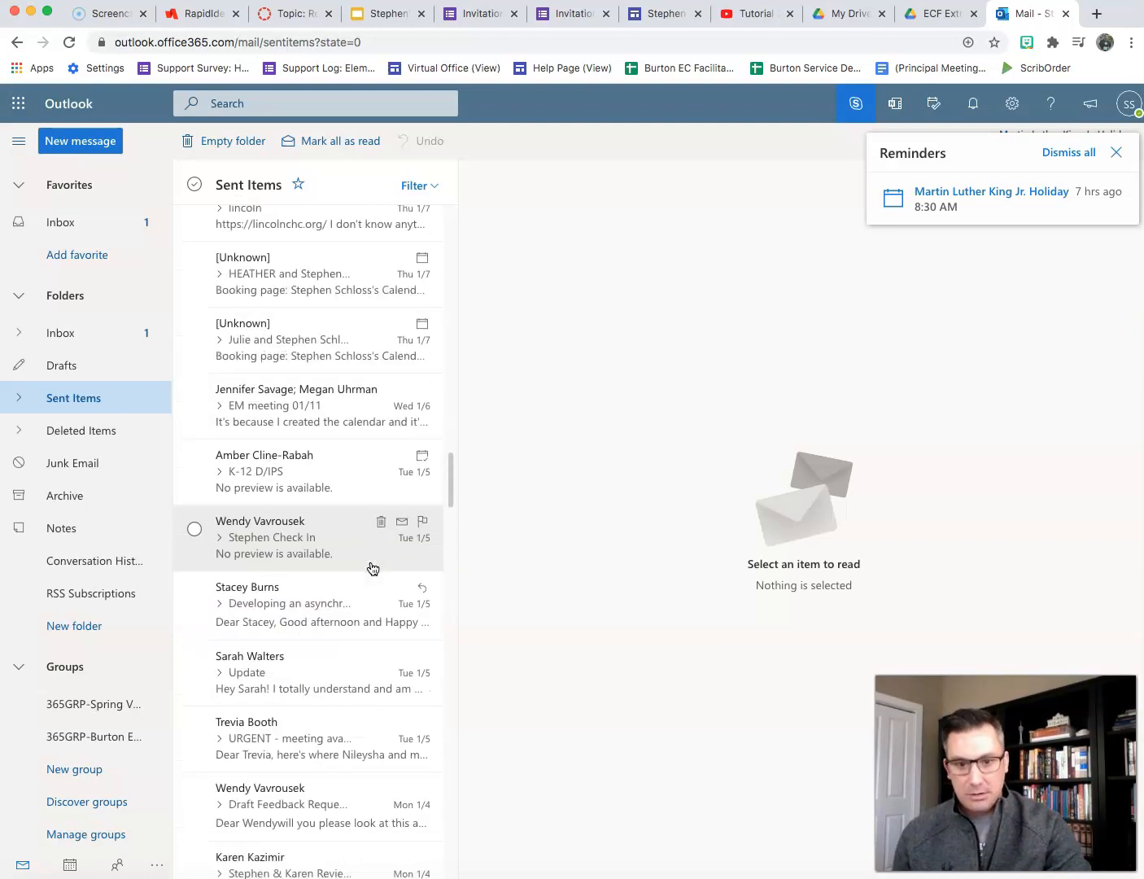
left_click(344, 672)
scroll(342, 677, "down", 3)
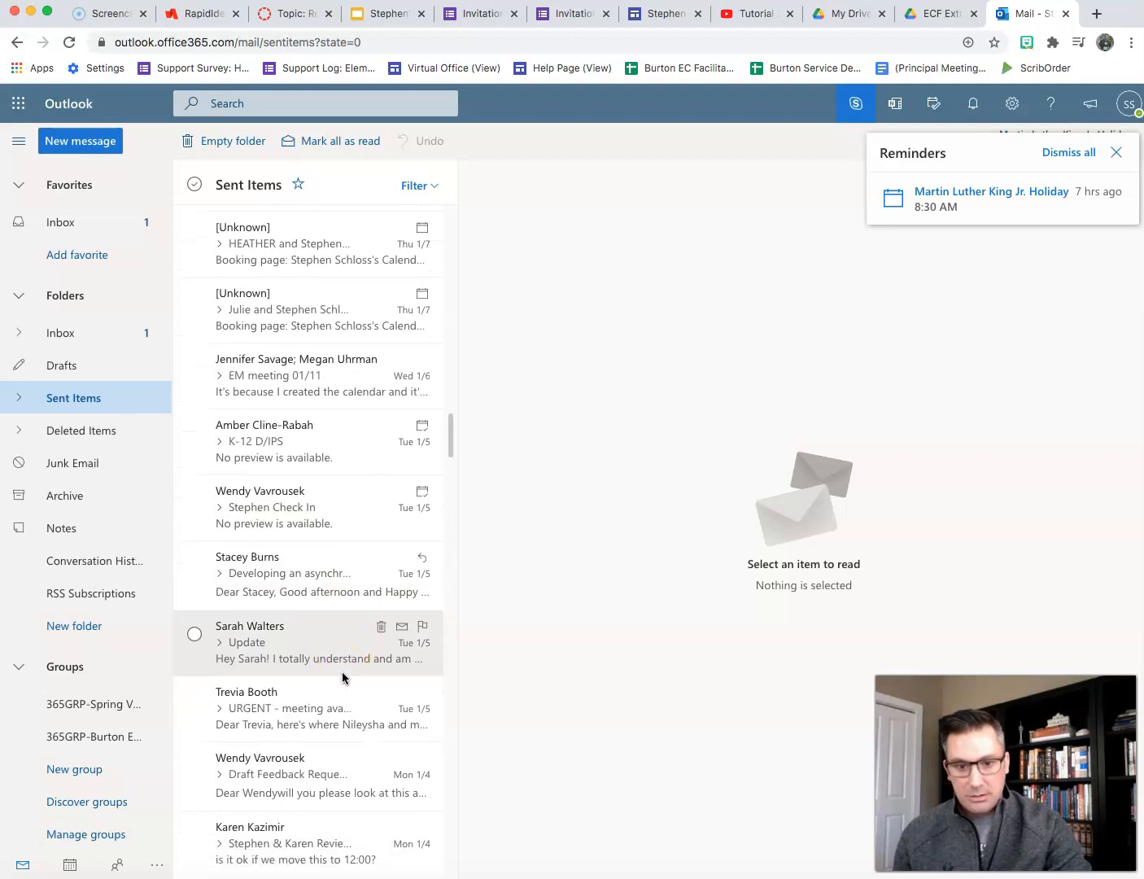
scroll(343, 676, "down", 10)
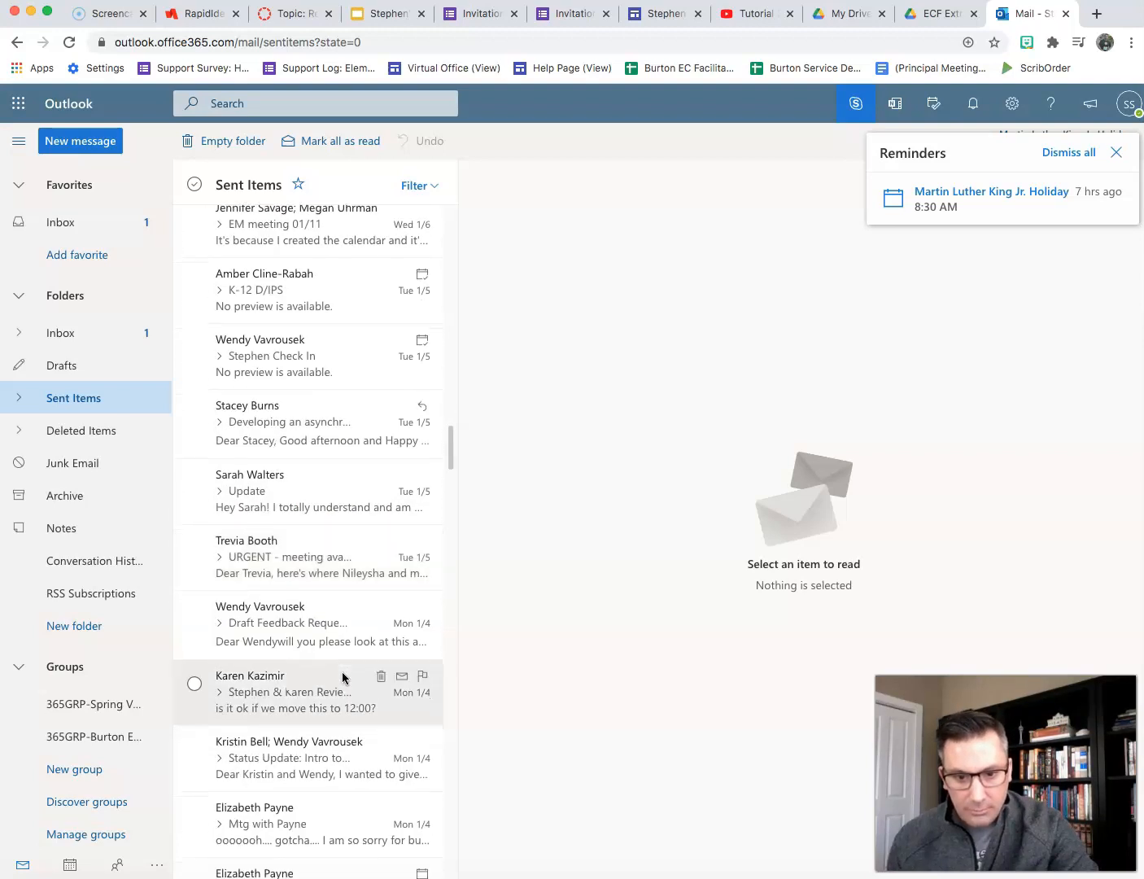
scroll(342, 677, "down", 1)
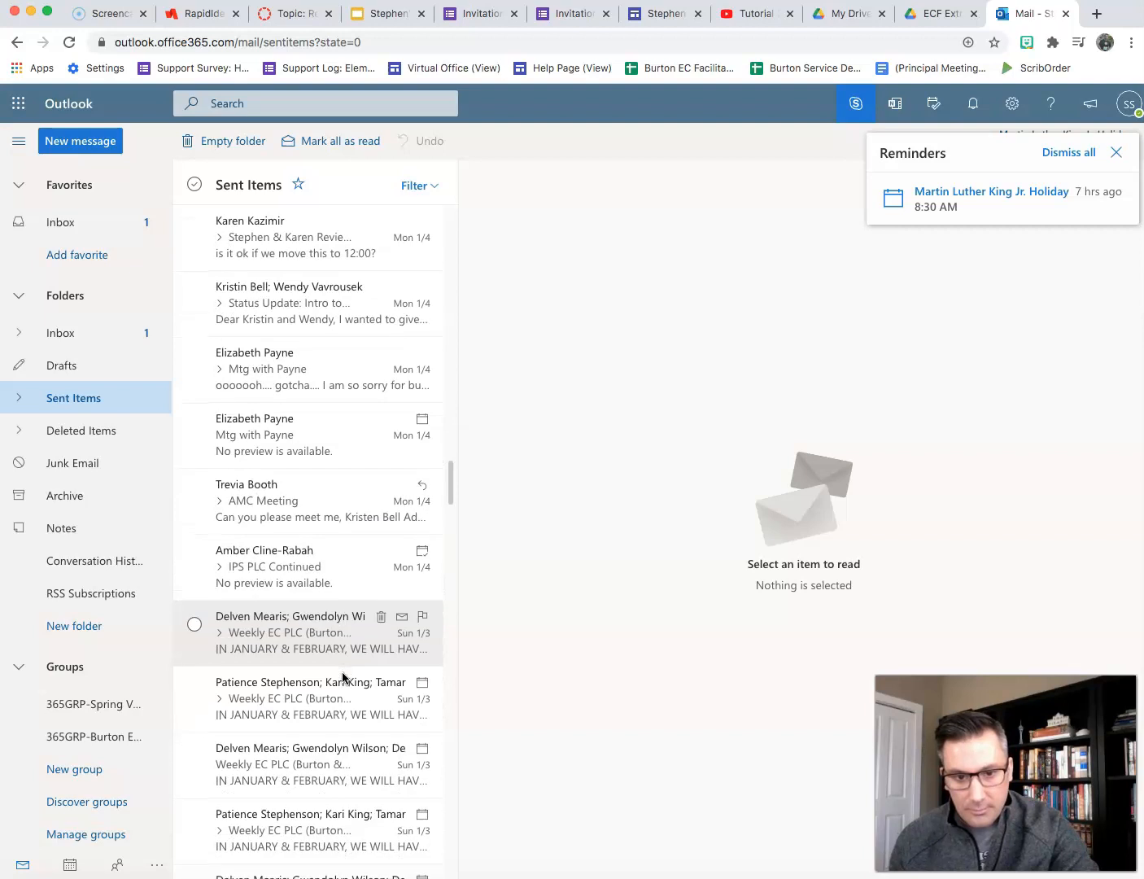
scroll(343, 676, "down", 1)
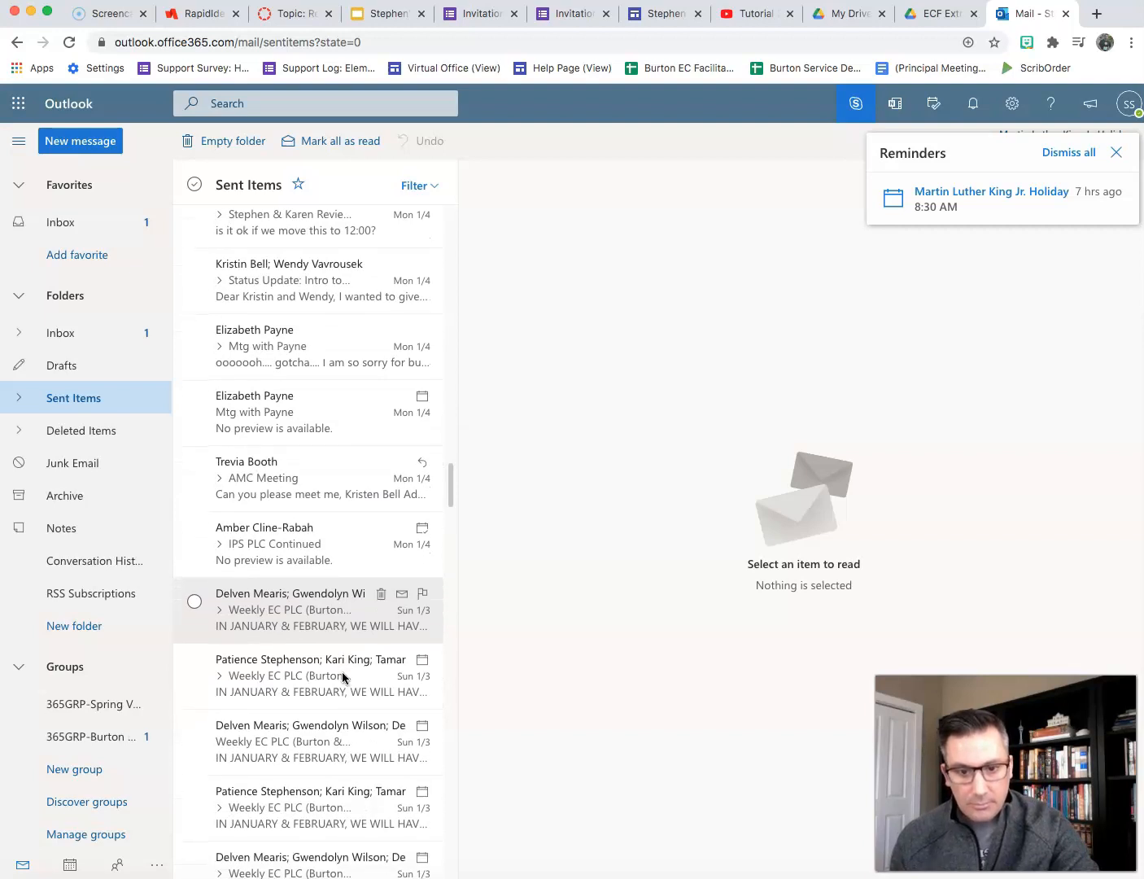
scroll(341, 677, "down", 2)
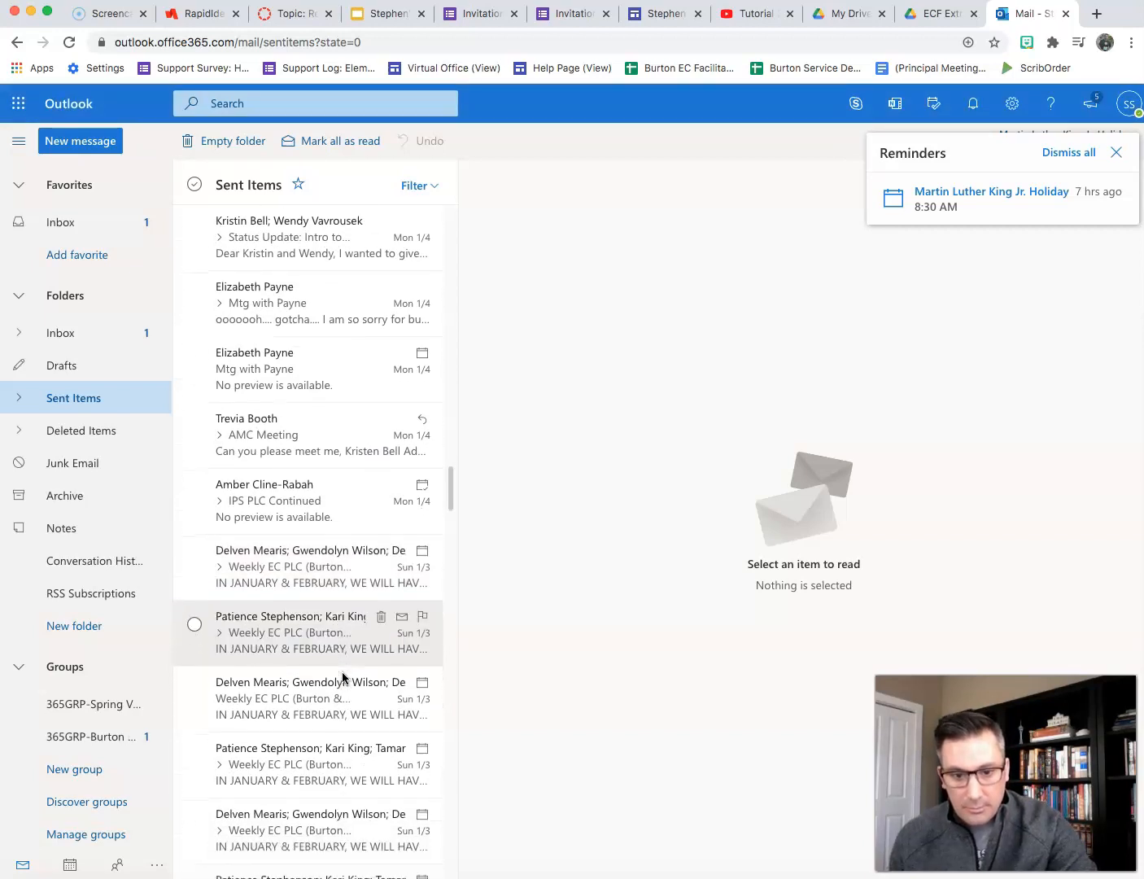
scroll(342, 677, "down", 5)
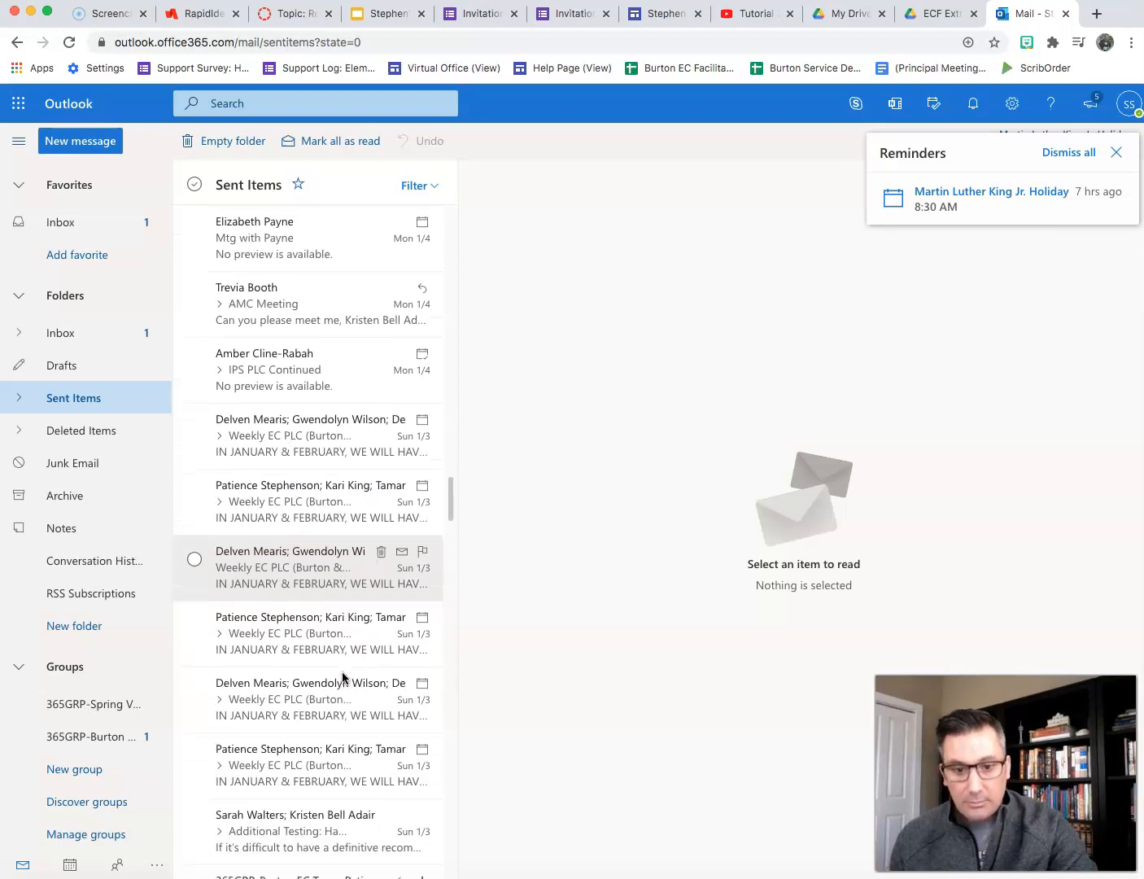
scroll(343, 676, "down", 2)
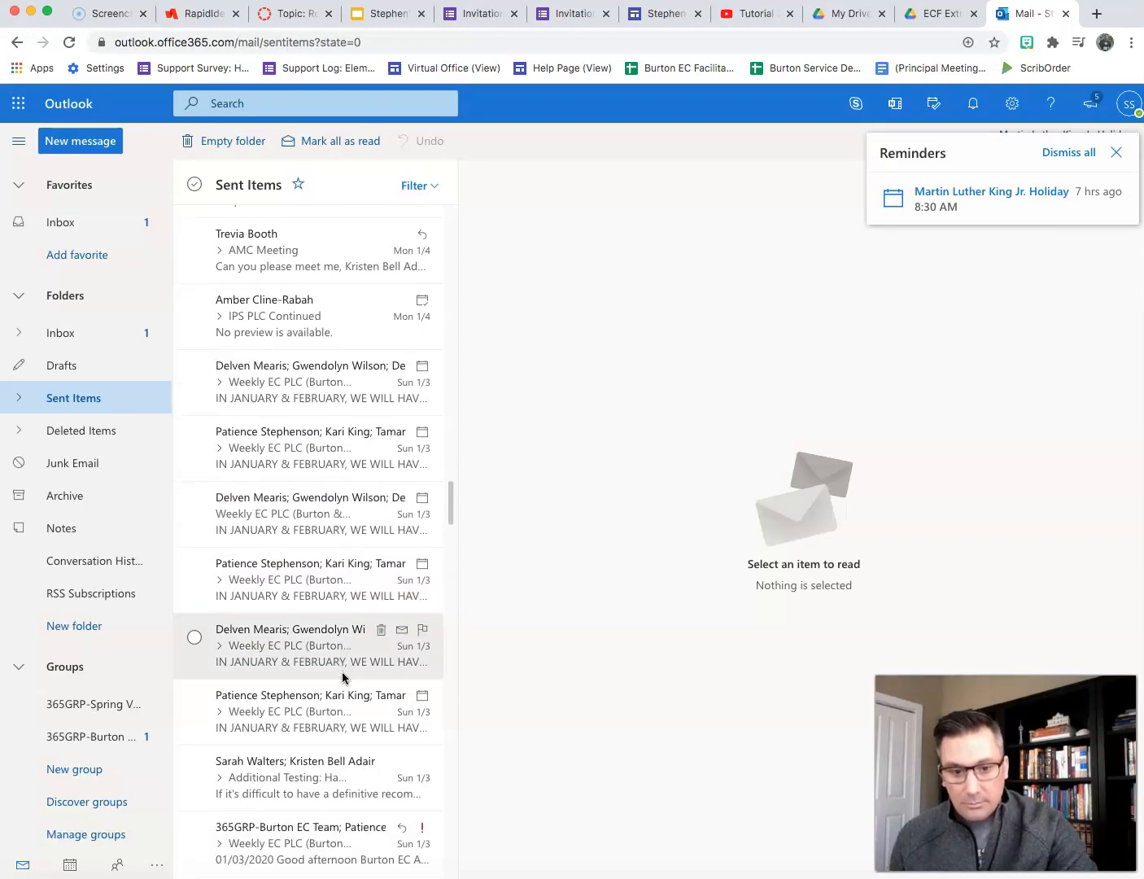
scroll(343, 676, "down", 3)
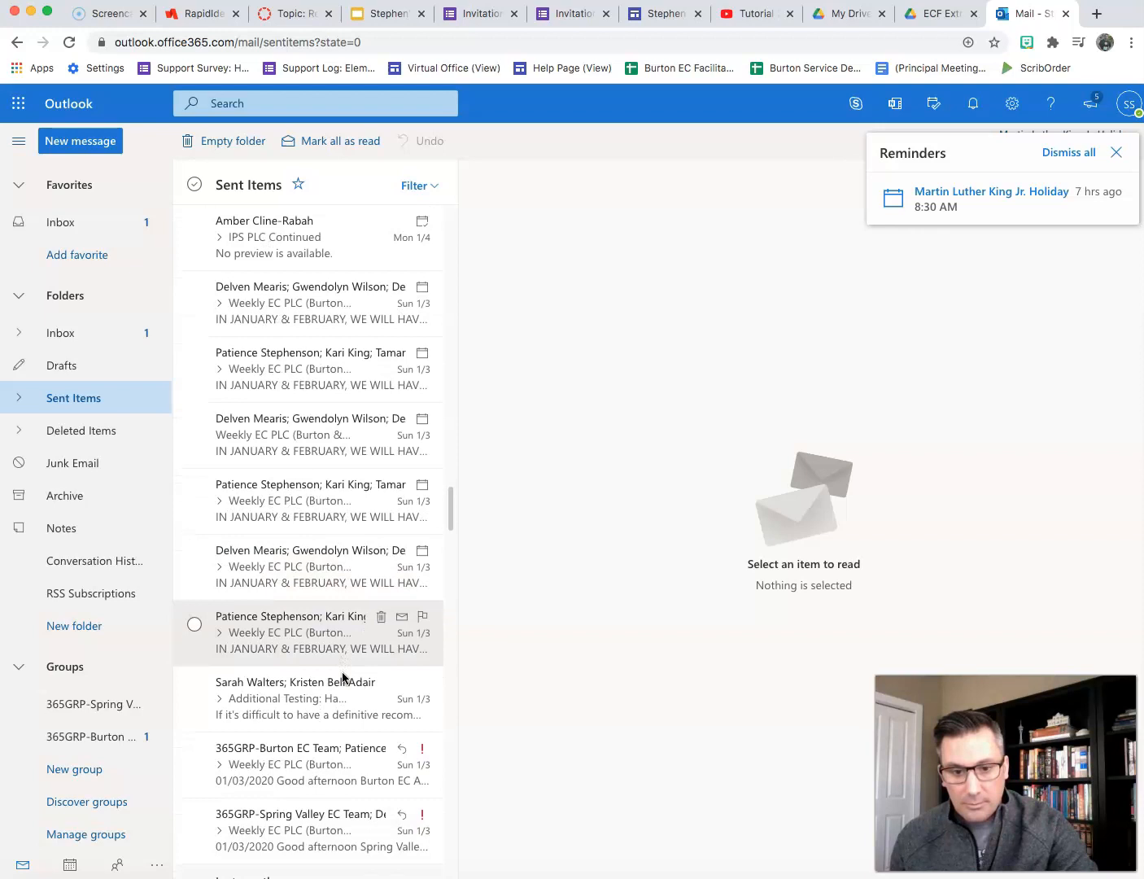
scroll(343, 677, "down", 1)
left_click(311, 731)
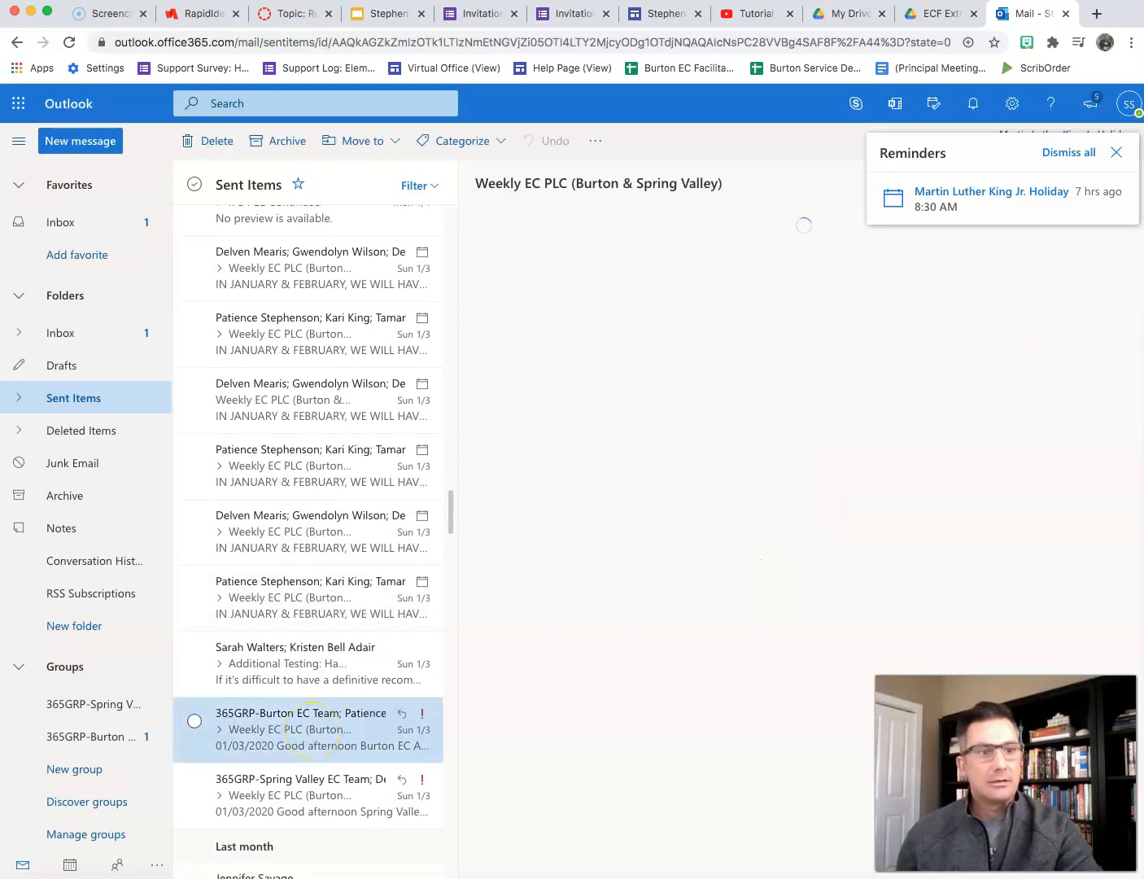
Dismiss all calendar reminders, start a reply to all recipients of the Burton email, and paste the copied announcement above the signature.
left_click(1065, 157)
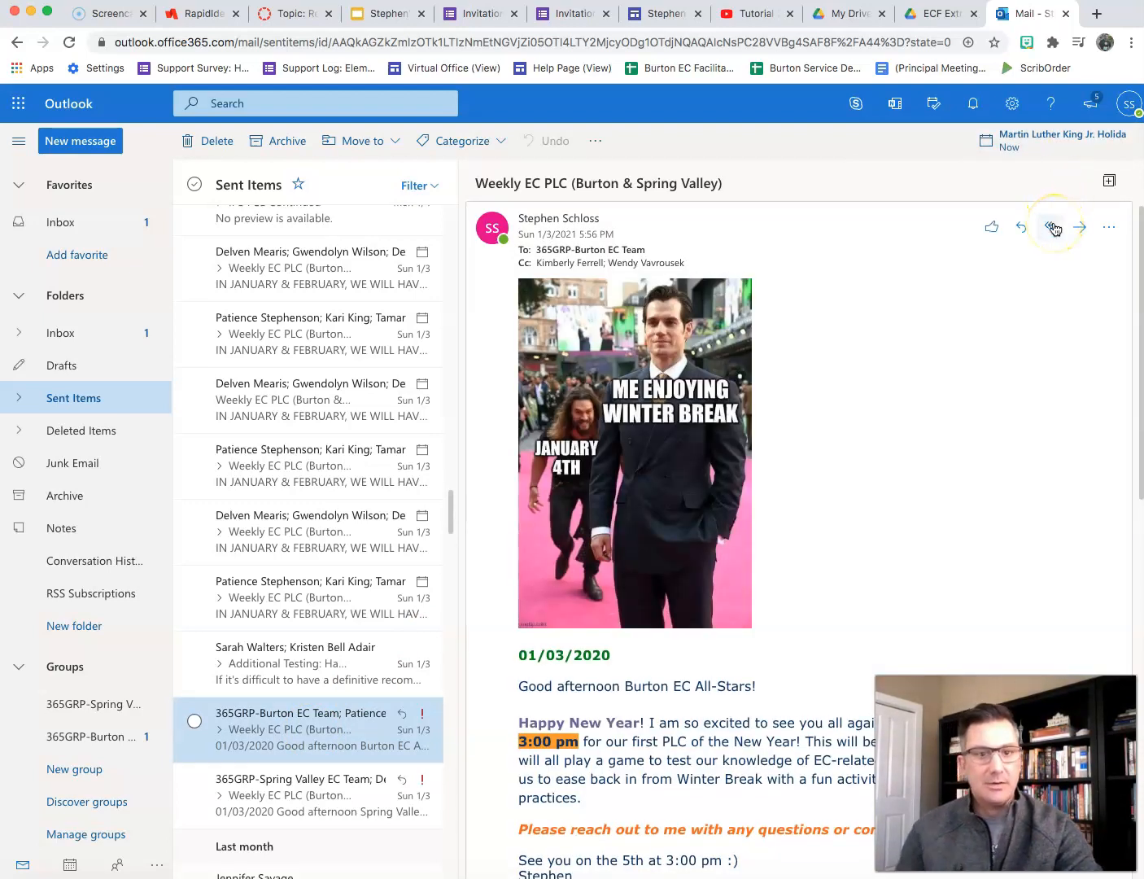
left_click(1052, 228)
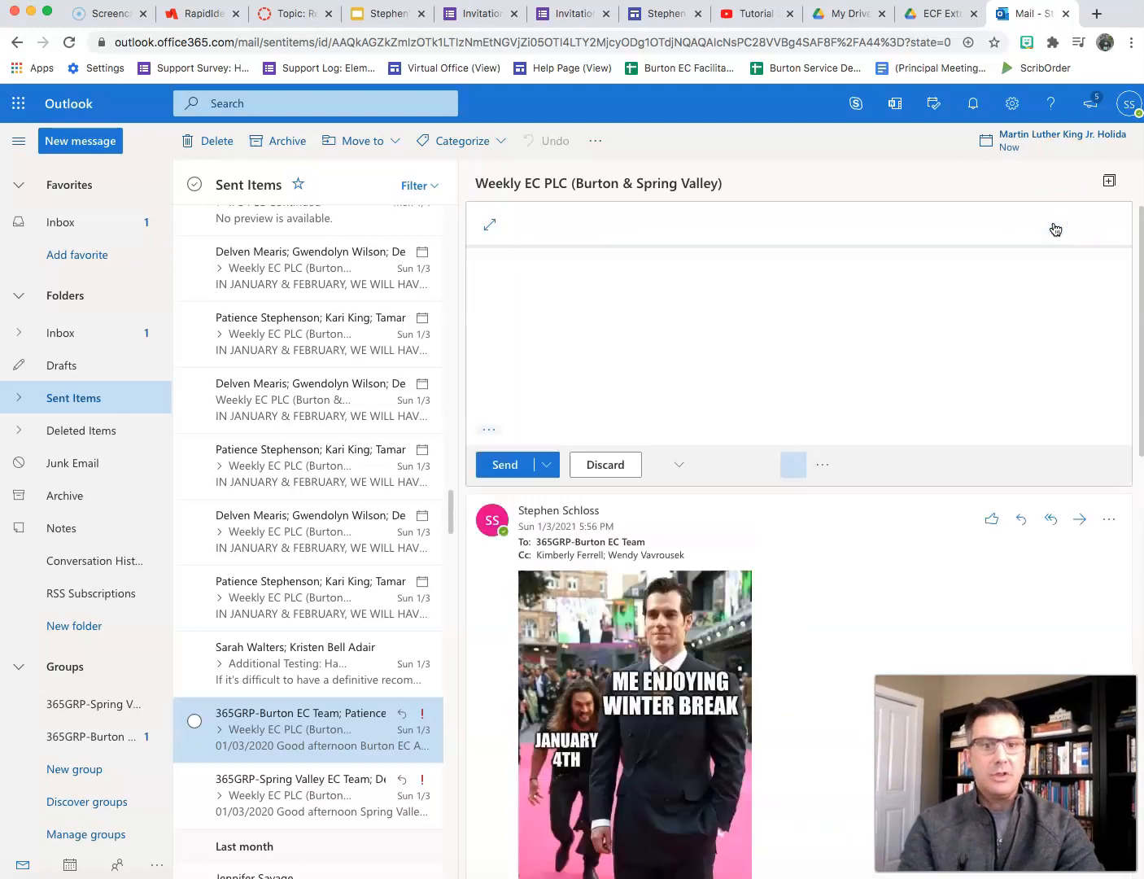
left_click(531, 277)
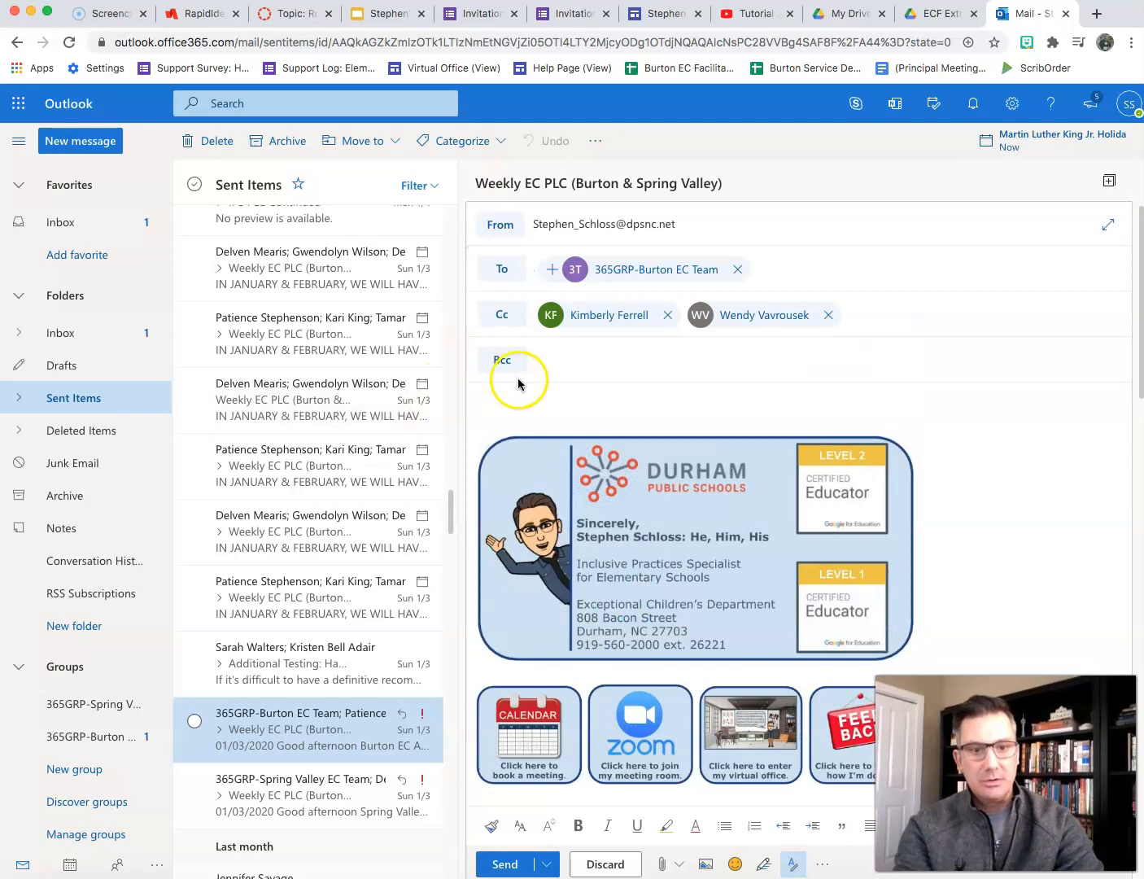
key("ctrl+v")
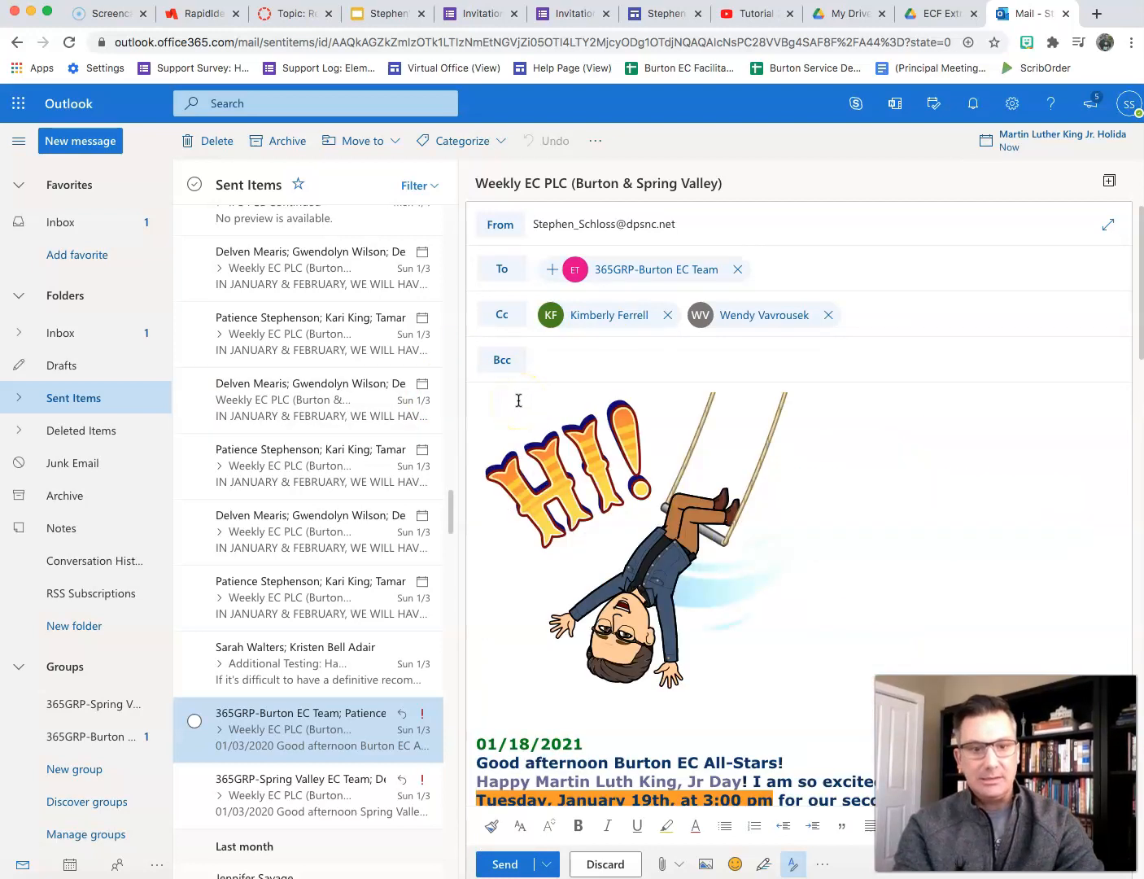
Set the pasted text from the 01/18/2021 date to the closing name to font size 12 and remove its bold formatting.
scroll(494, 591, "down", 2)
scroll(512, 580, "up", 1)
left_click_drag(477, 499, 564, 689)
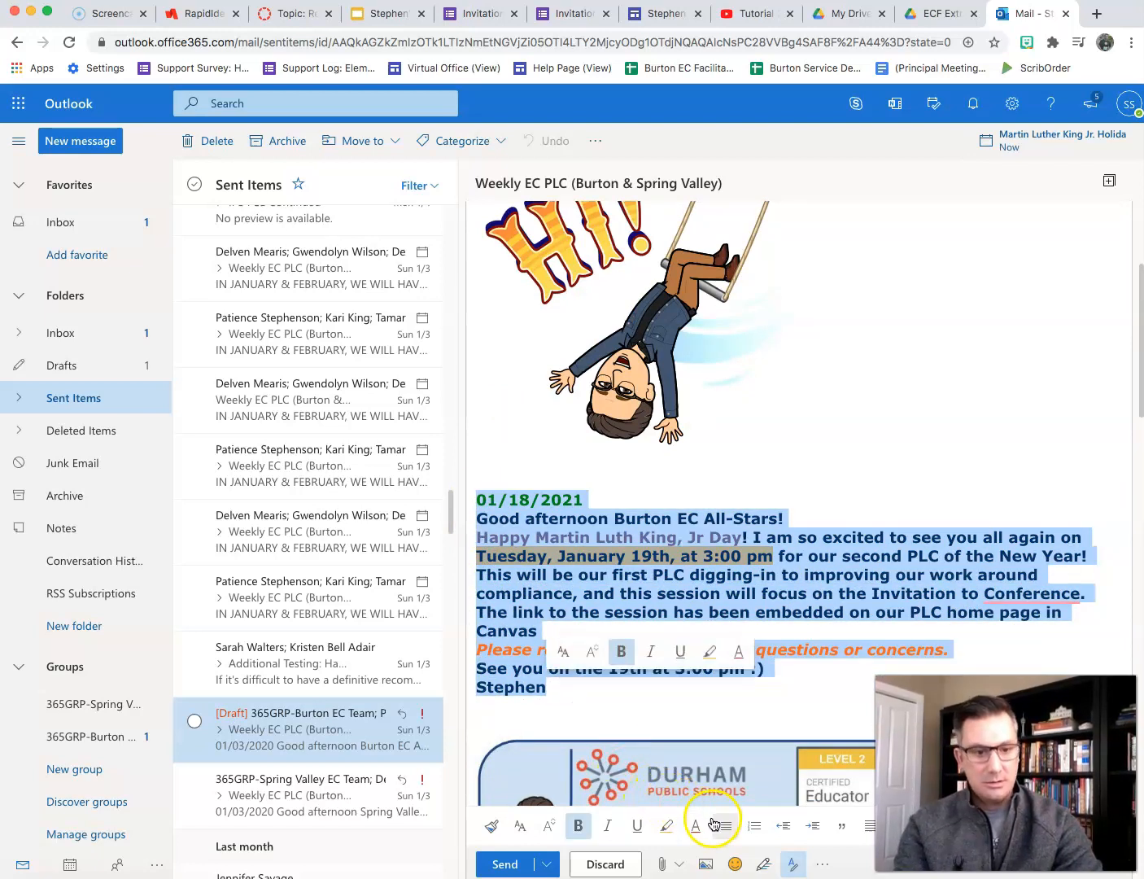
left_click(549, 825)
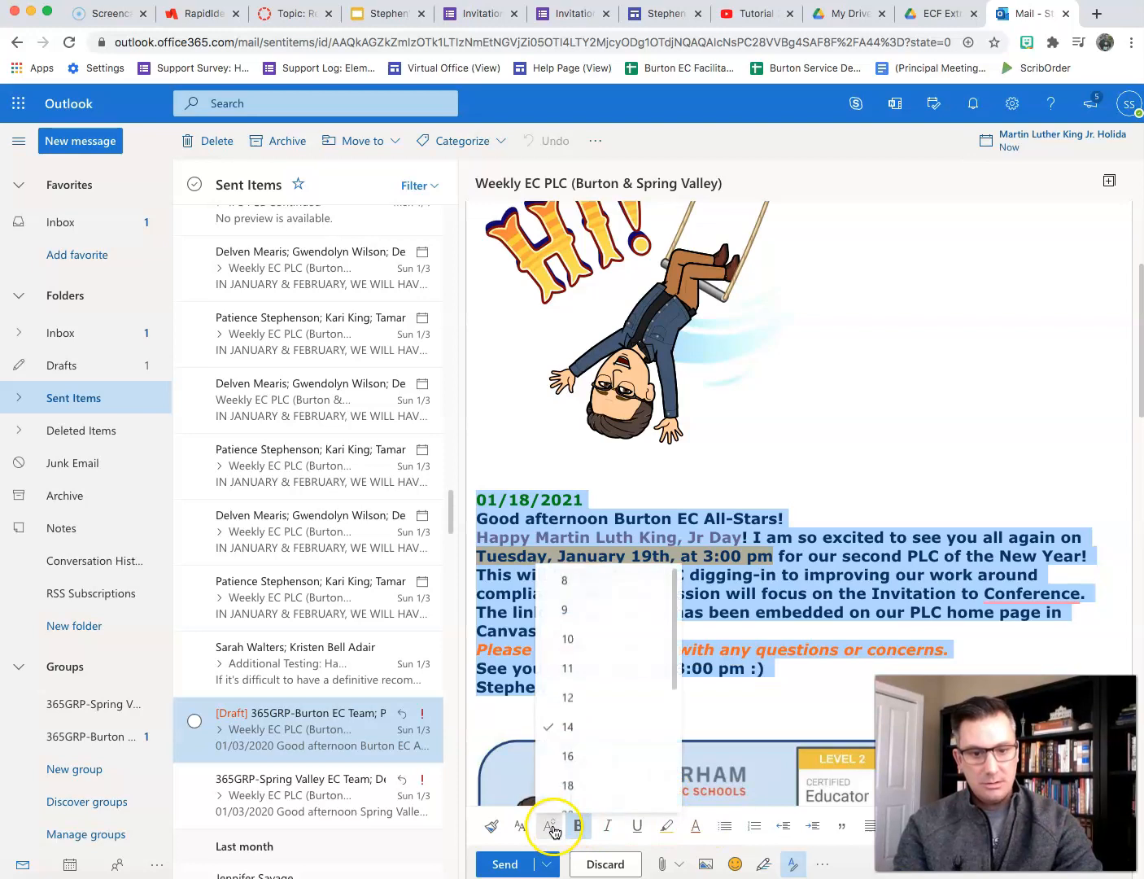
left_click(568, 680)
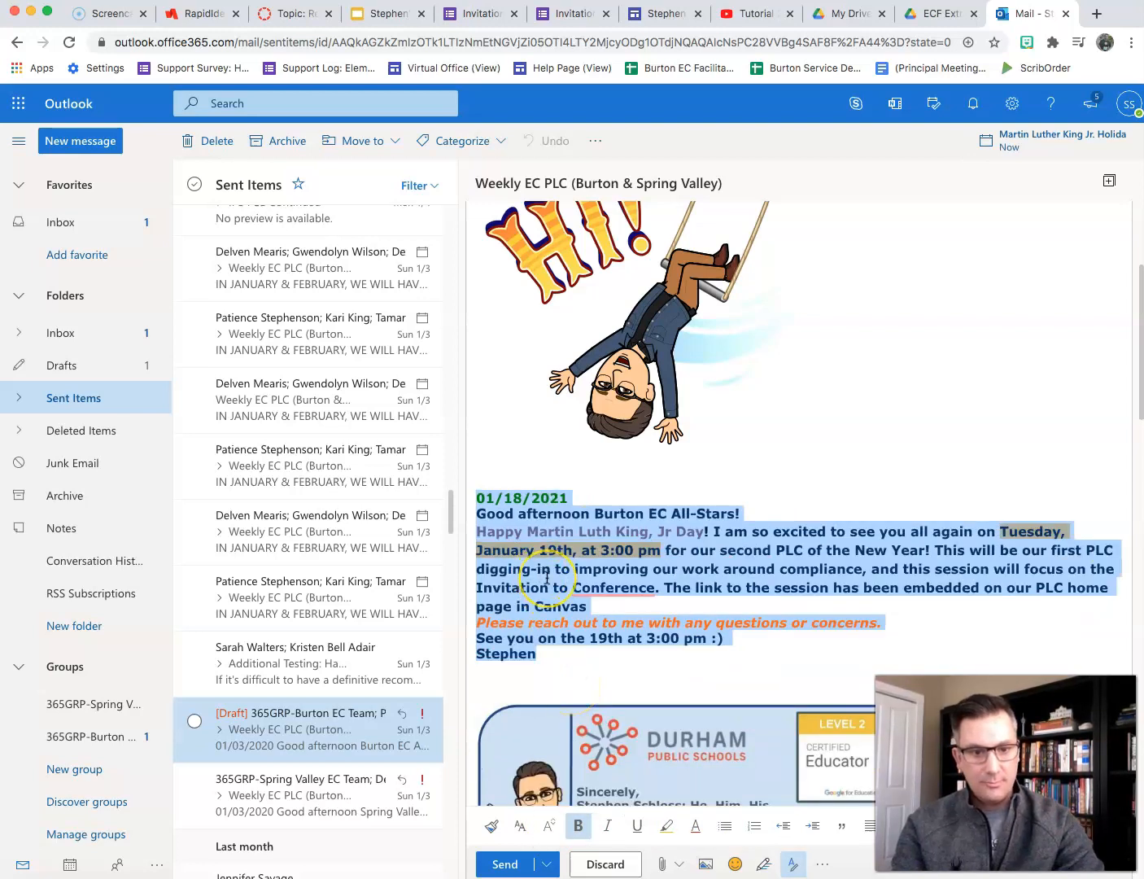
left_click(577, 826)
left_click(586, 590)
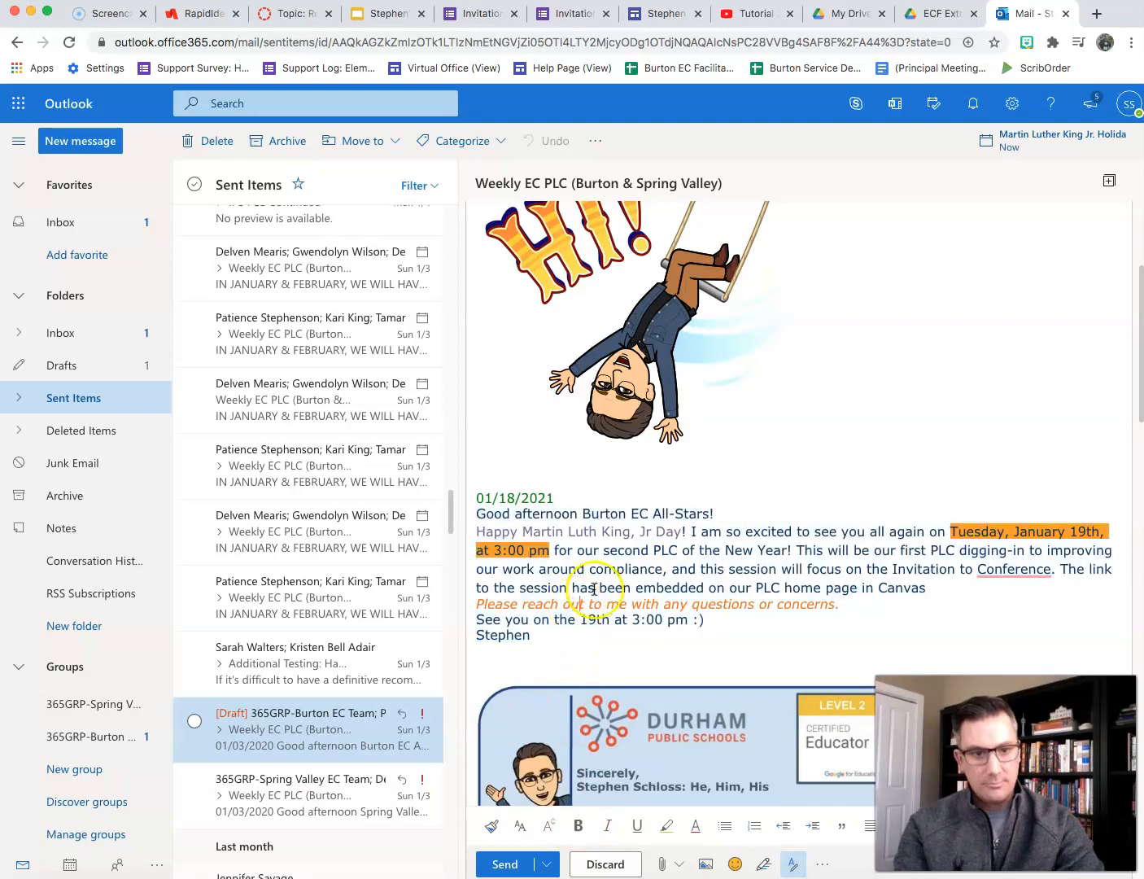
Compare the draft with the earlier message's formatting and make the 01/18/2021 date bold.
scroll(731, 505, "down", 10)
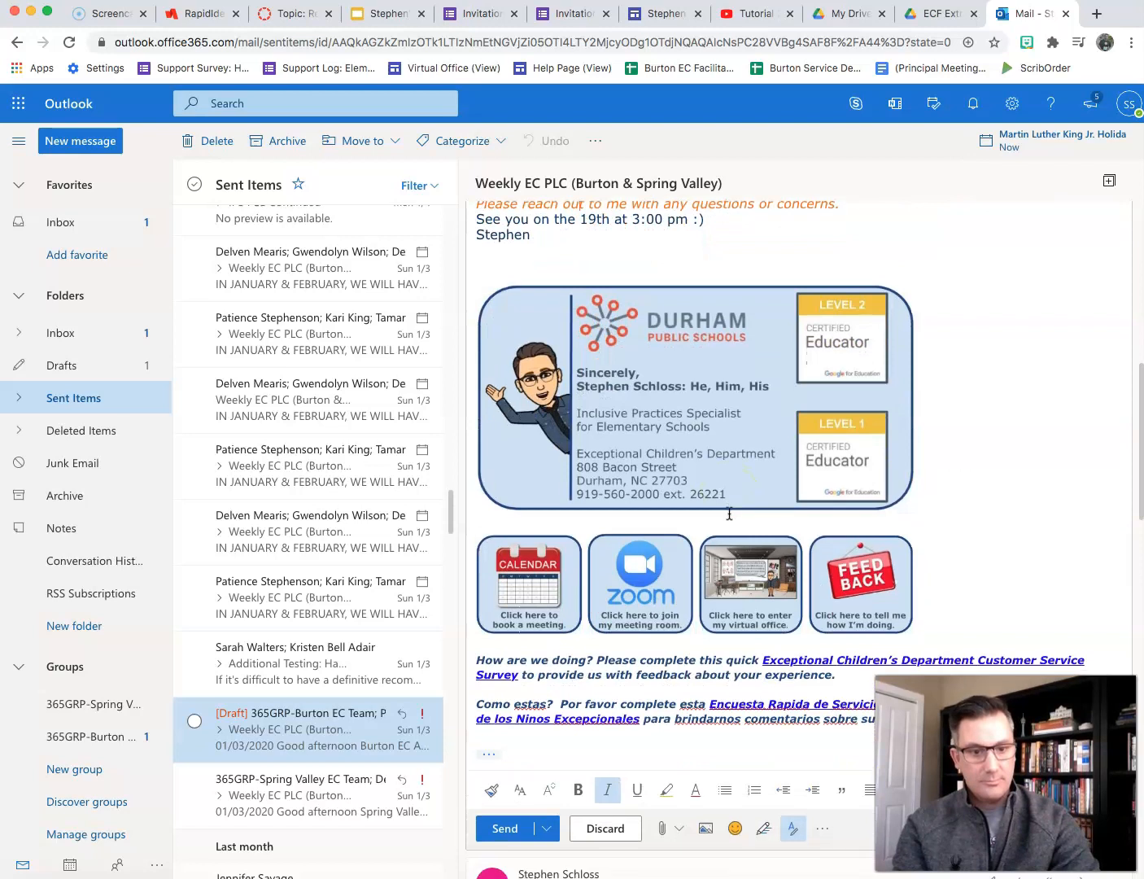
scroll(827, 663, "down", 5)
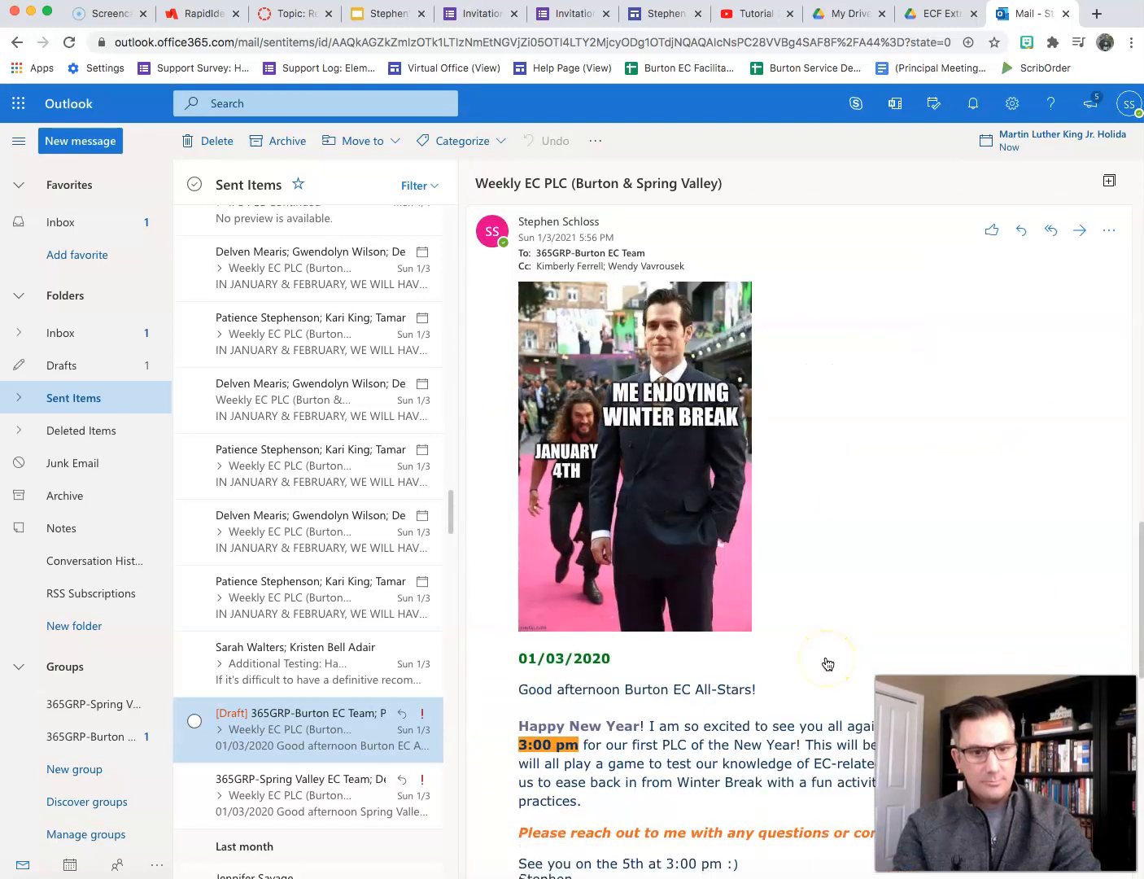
scroll(826, 662, "up", 8)
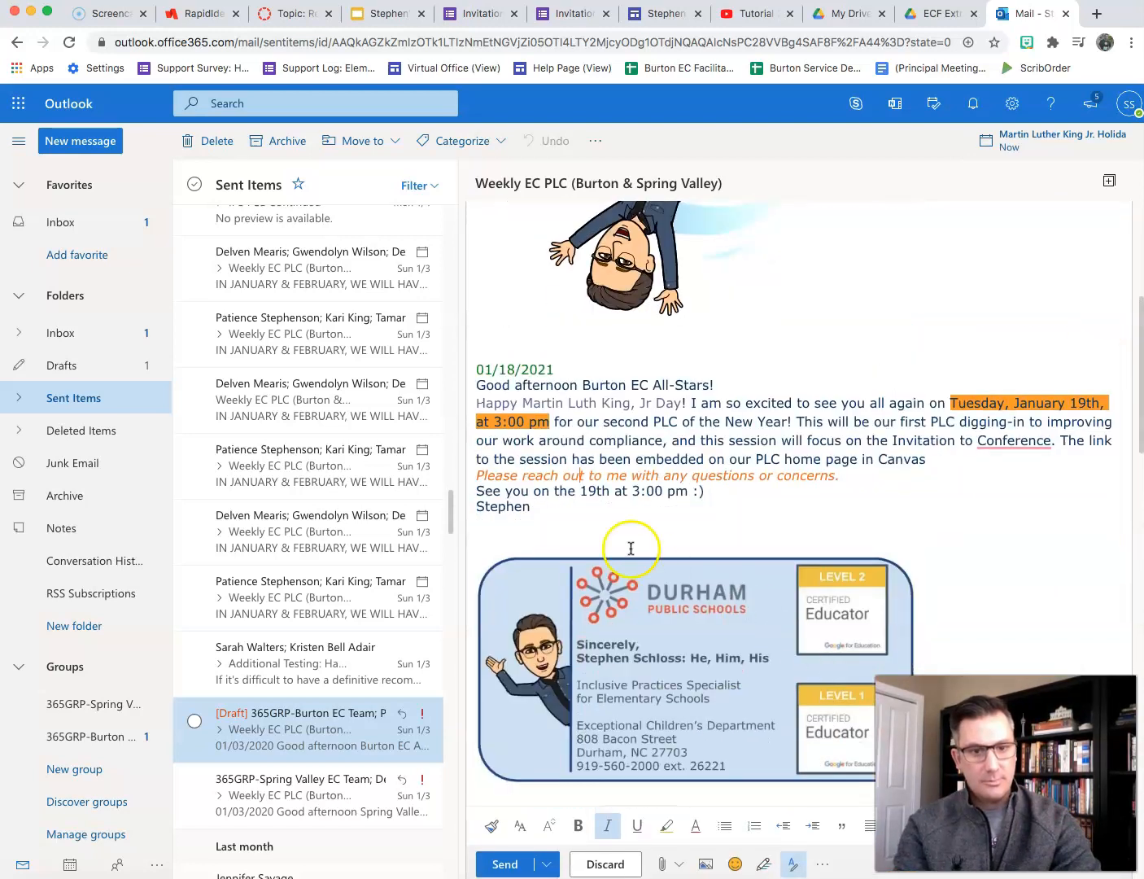
left_click_drag(475, 370, 554, 370)
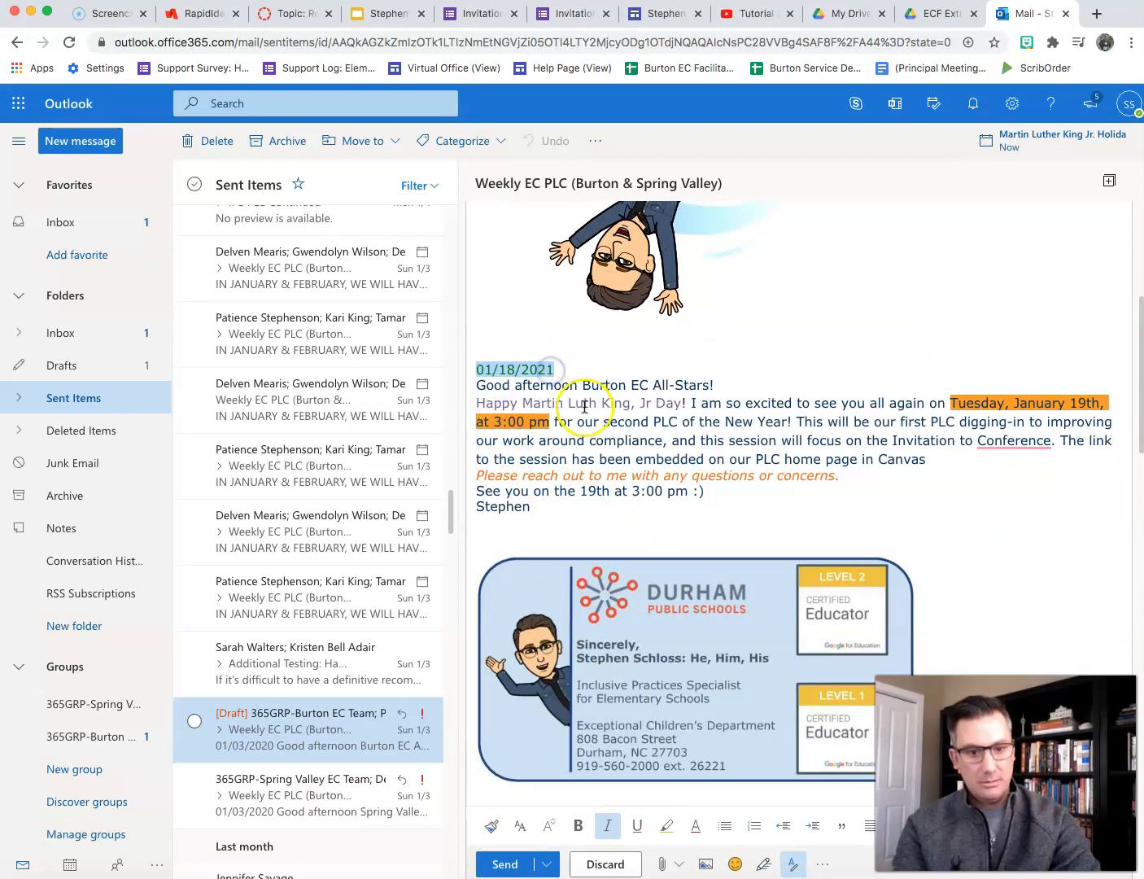
left_click(579, 832)
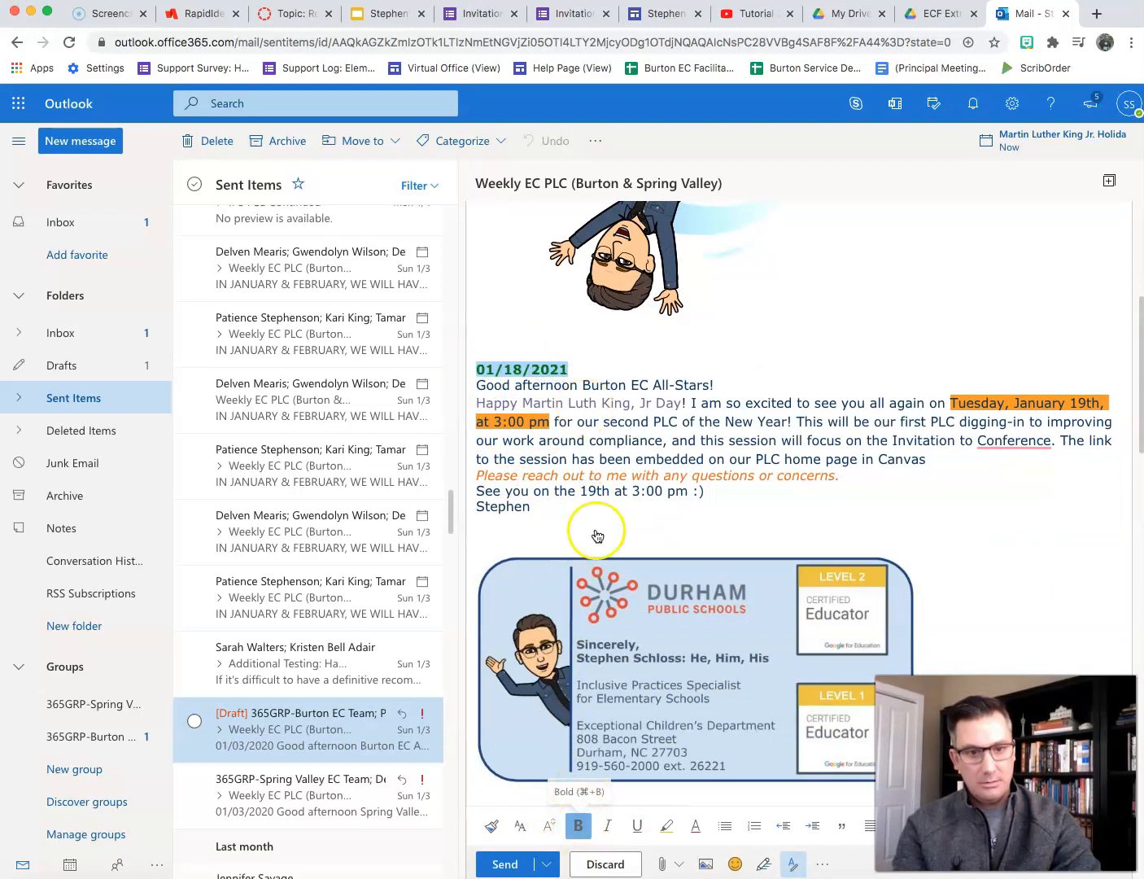
Insert blank lines before the greeting, the "Happy Martin Luth King, Jr Day" paragraph, the "Please reach out" line and the "See you" line.
left_click(476, 386)
key("Return")
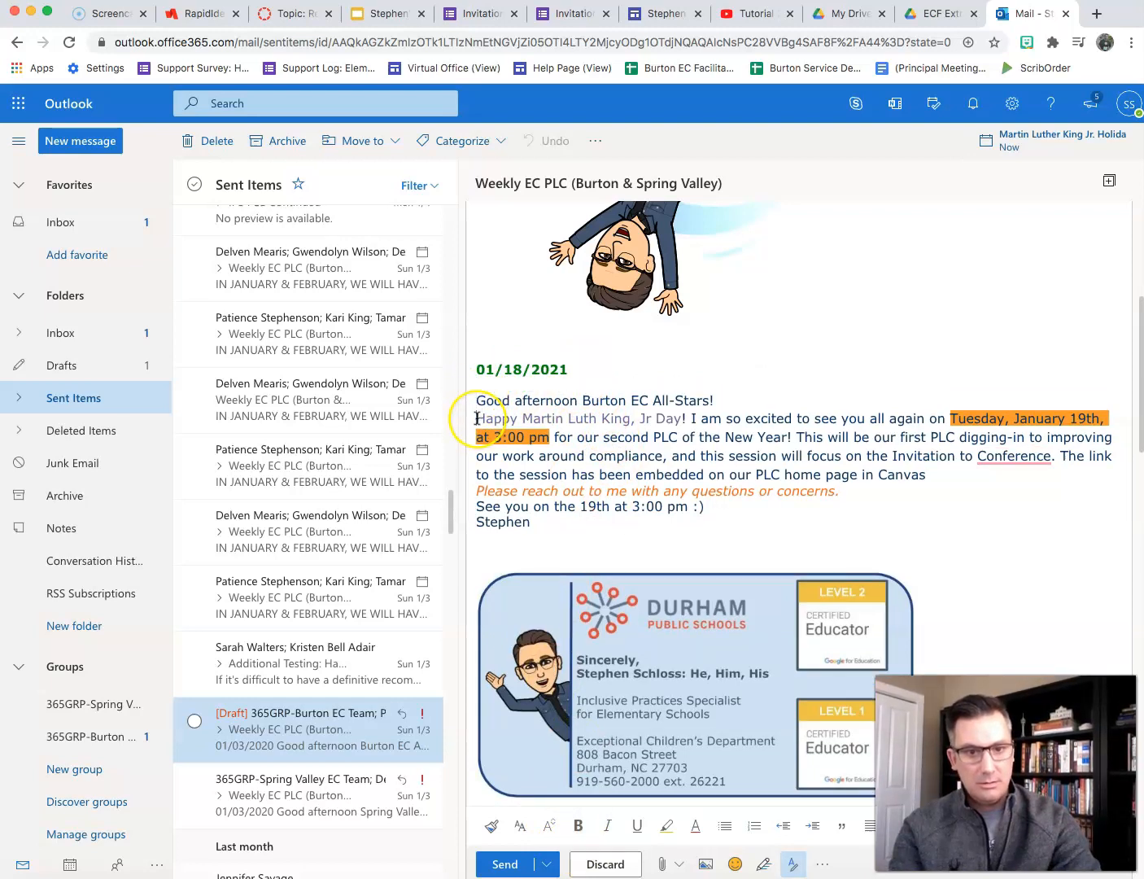
key("Return")
left_click(472, 487)
left_click(472, 498)
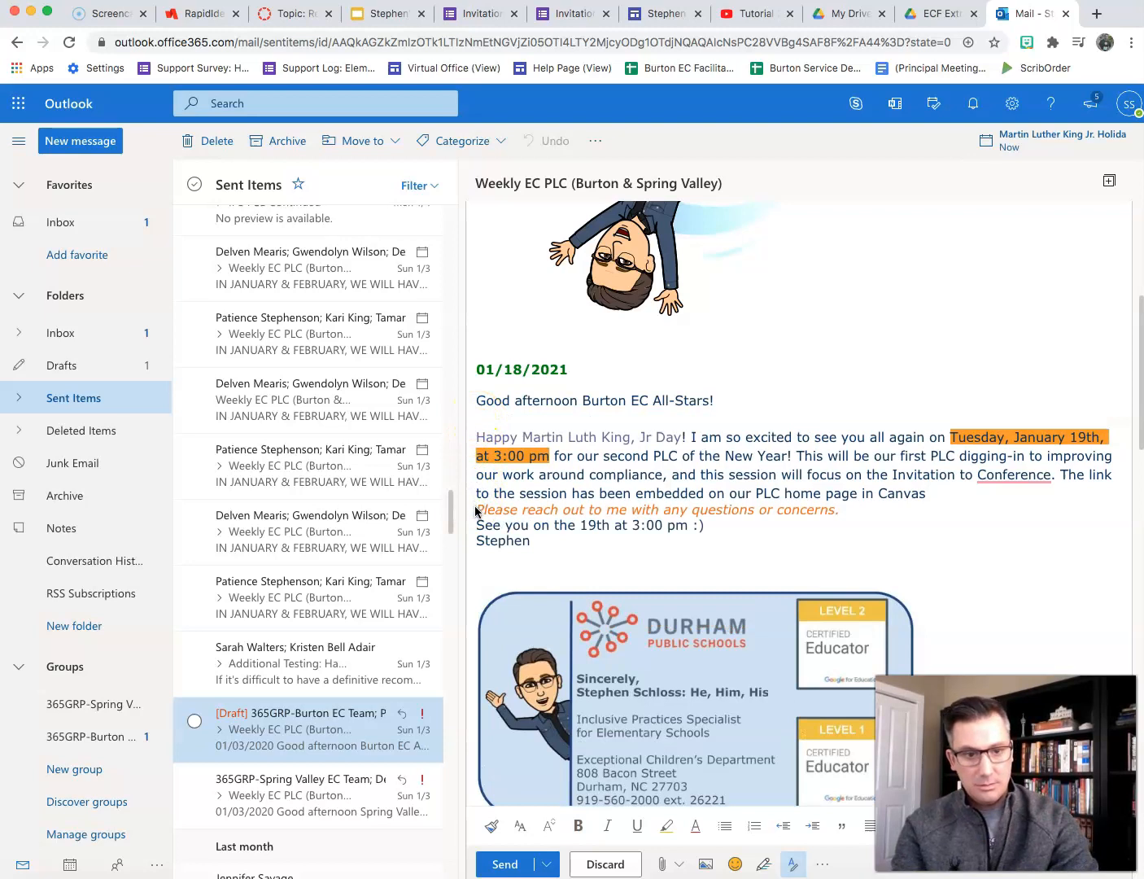
key("Return")
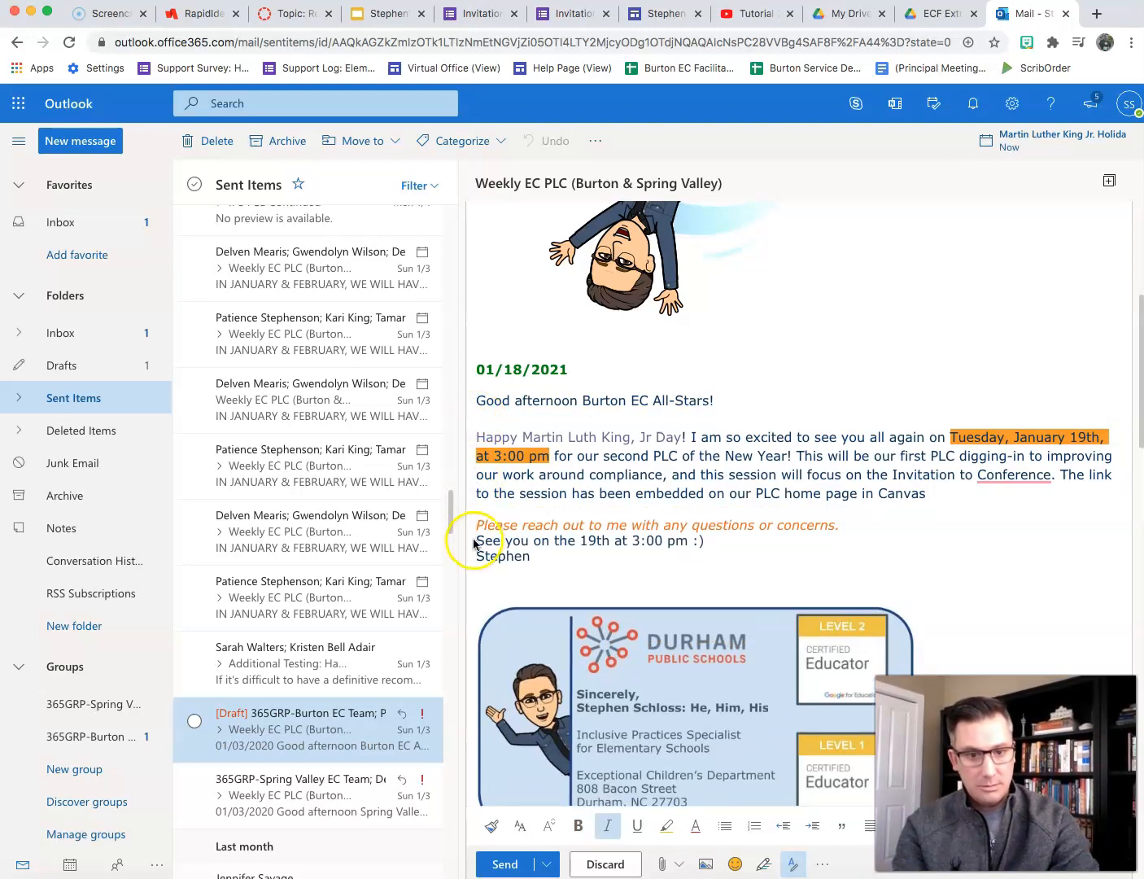
left_click(480, 542)
key("Return")
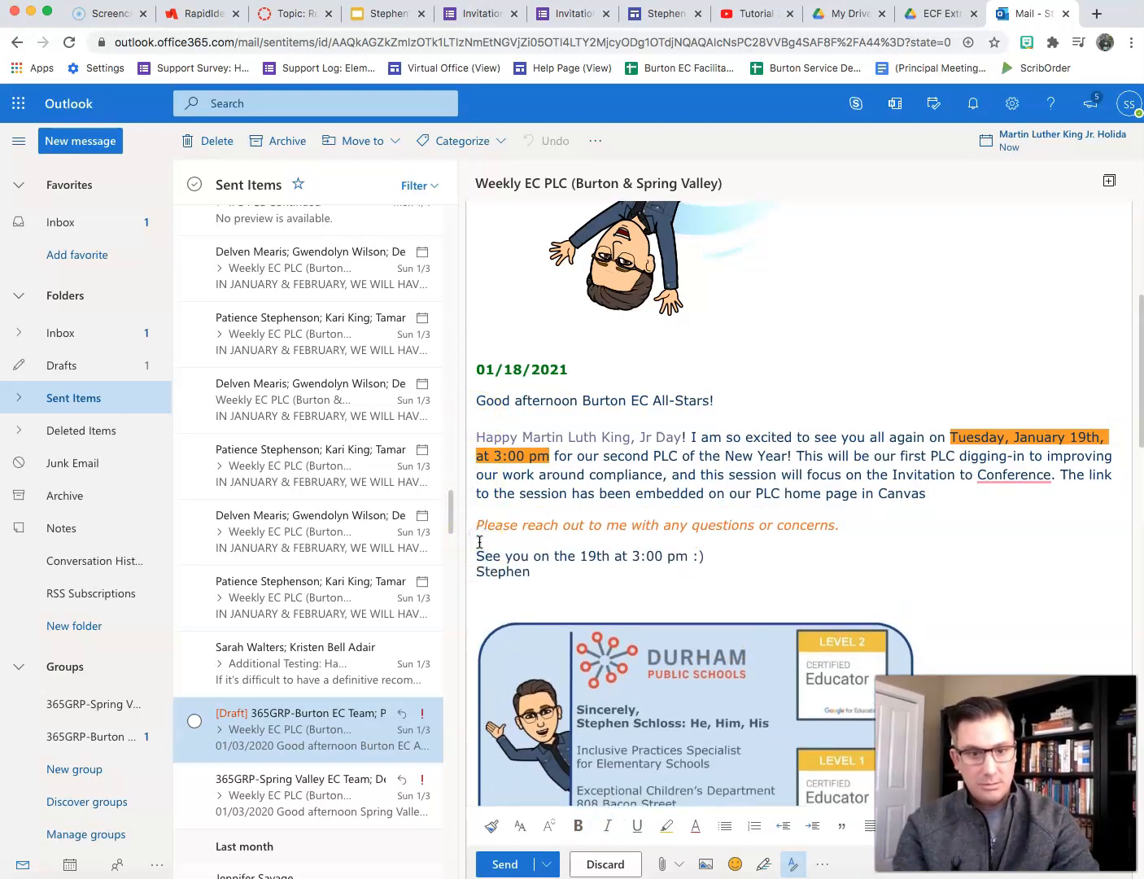
Make the "Please reach out to me with any questions or concerns." line bold and check the formatting against the earlier email.
scroll(478, 541, "down", 5)
scroll(479, 542, "down", 10)
scroll(479, 542, "up", 6)
scroll(478, 542, "up", 5)
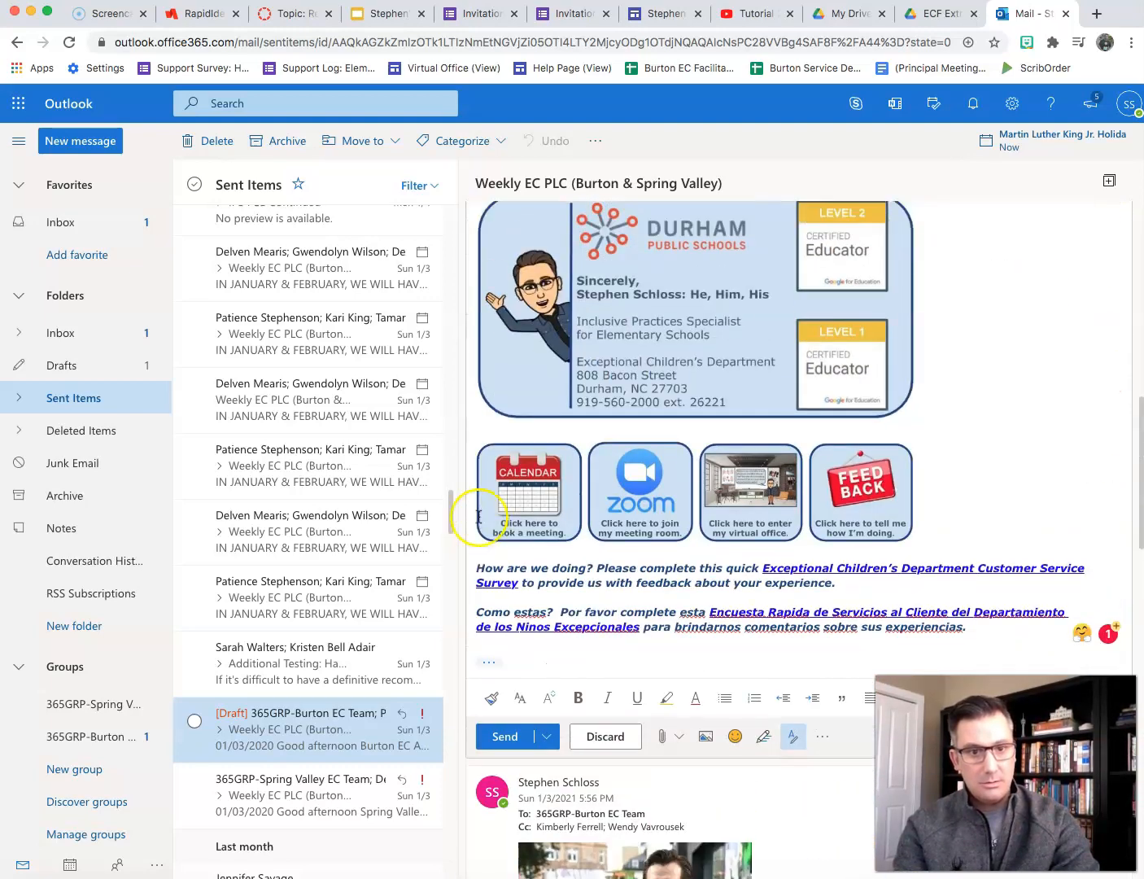
scroll(542, 358, "up", 6)
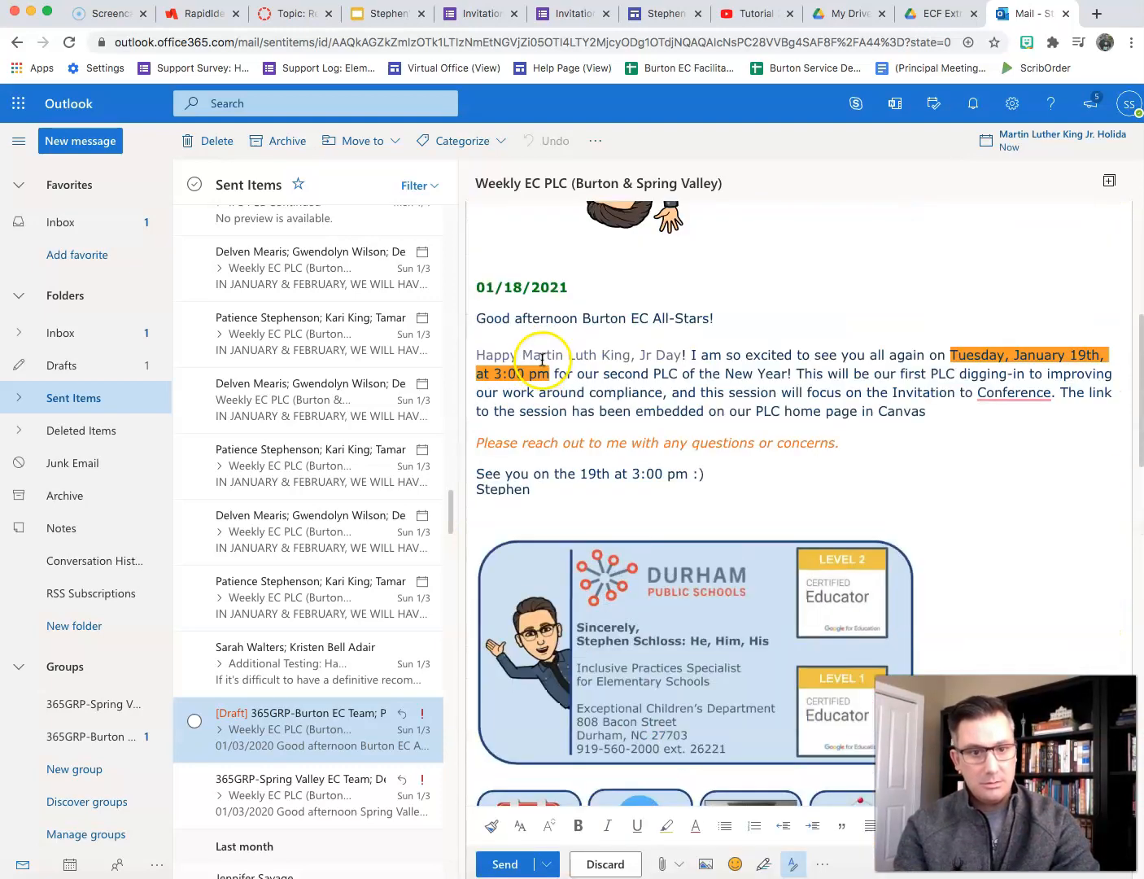
triple_click(541, 447)
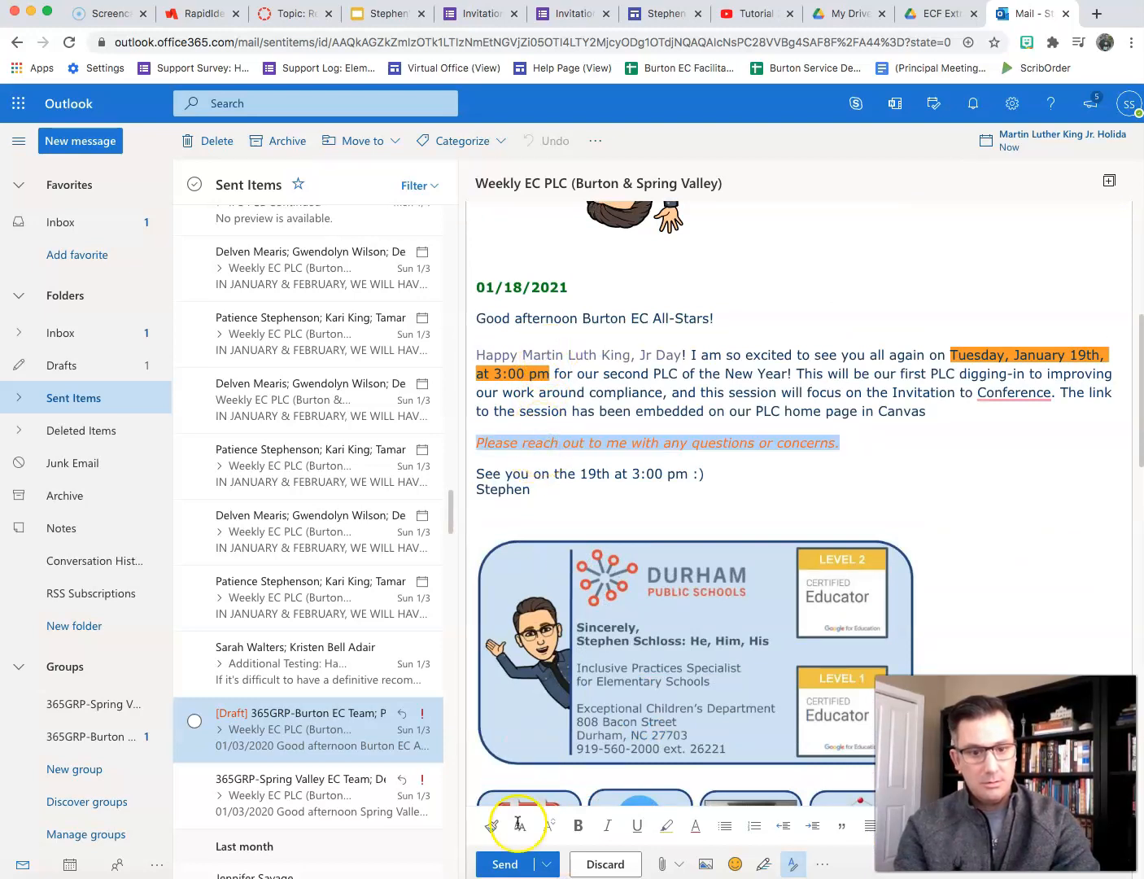
left_click(577, 825)
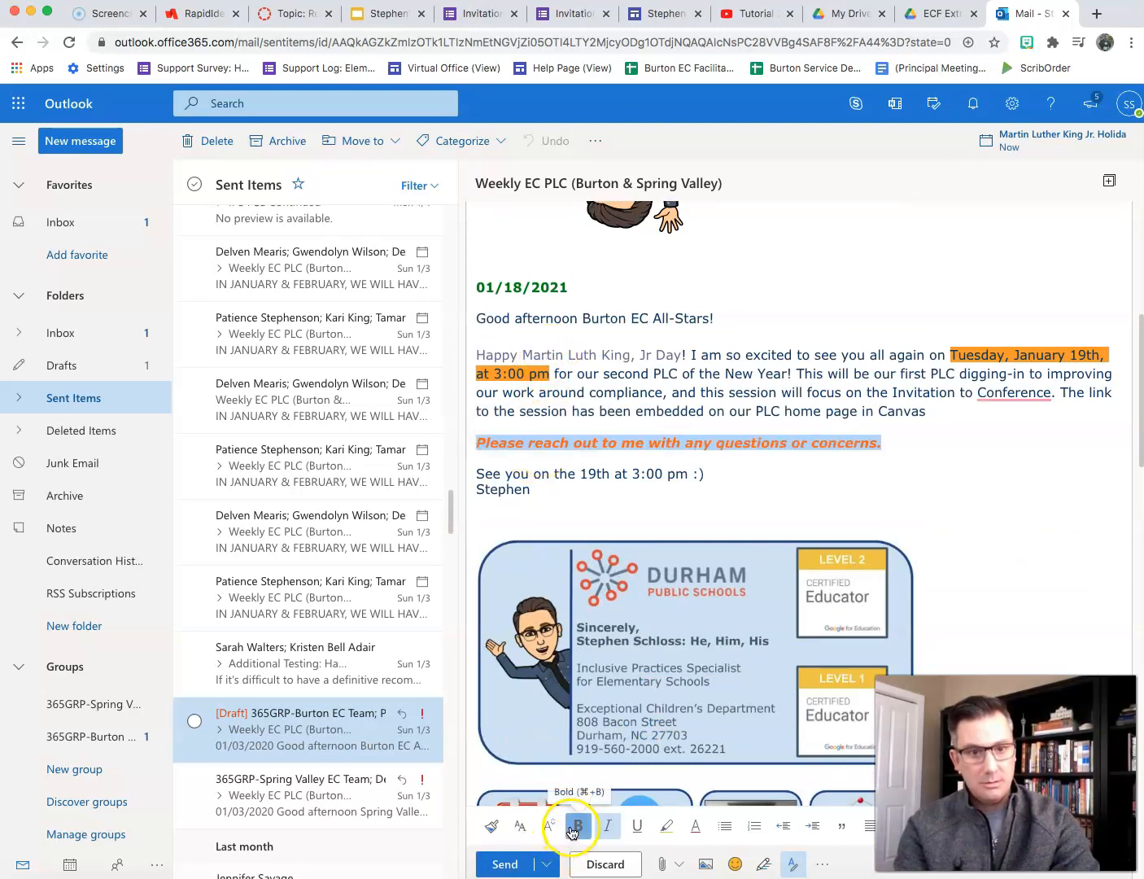
left_click(732, 405)
scroll(733, 404, "down", 10)
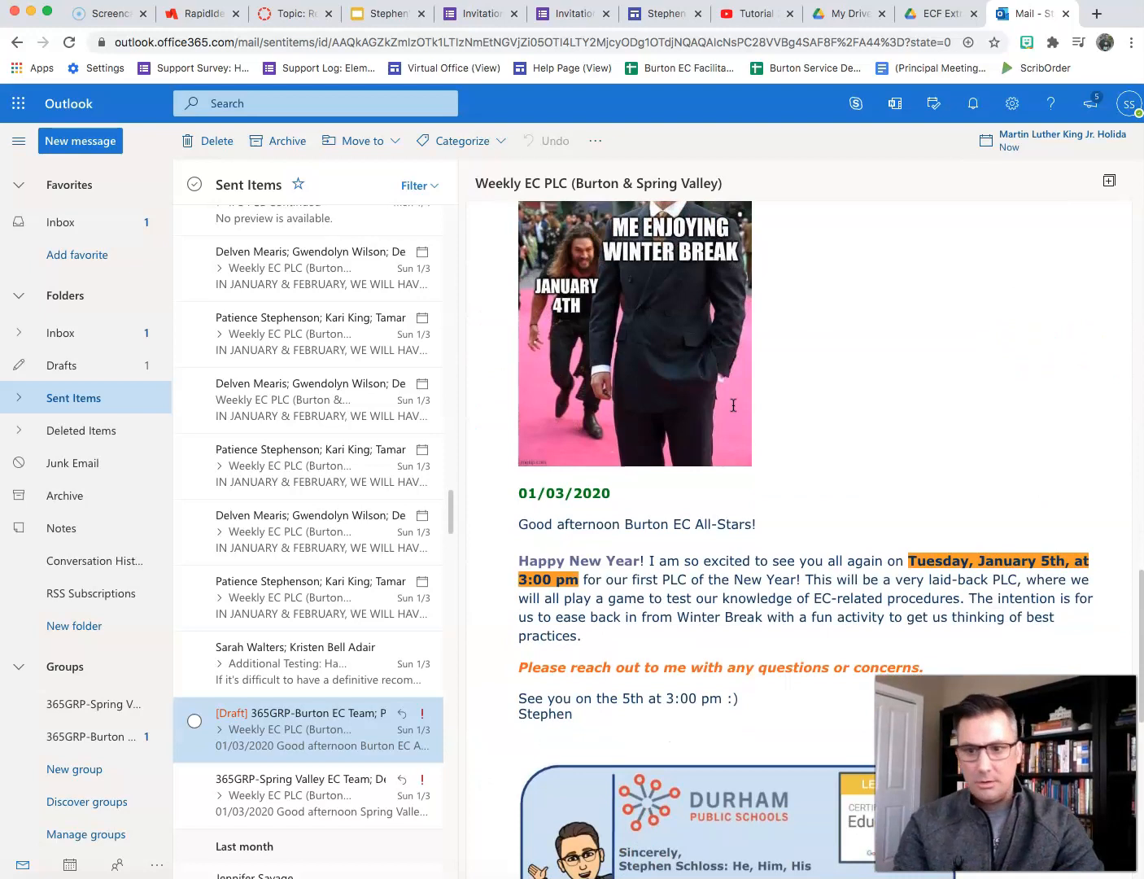
Return to the start of the reply draft and expand it into the full compose view with its subject line.
scroll(733, 404, "up", 12)
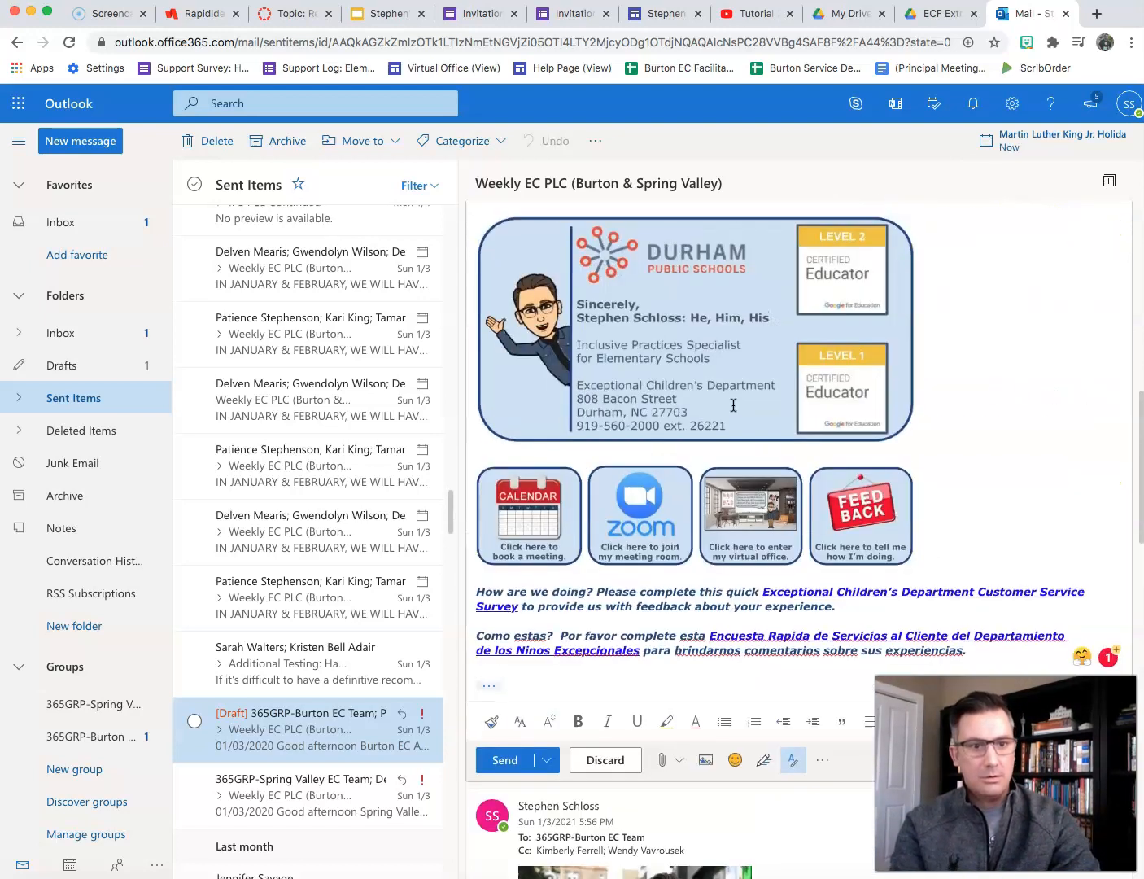
scroll(733, 404, "up", 5)
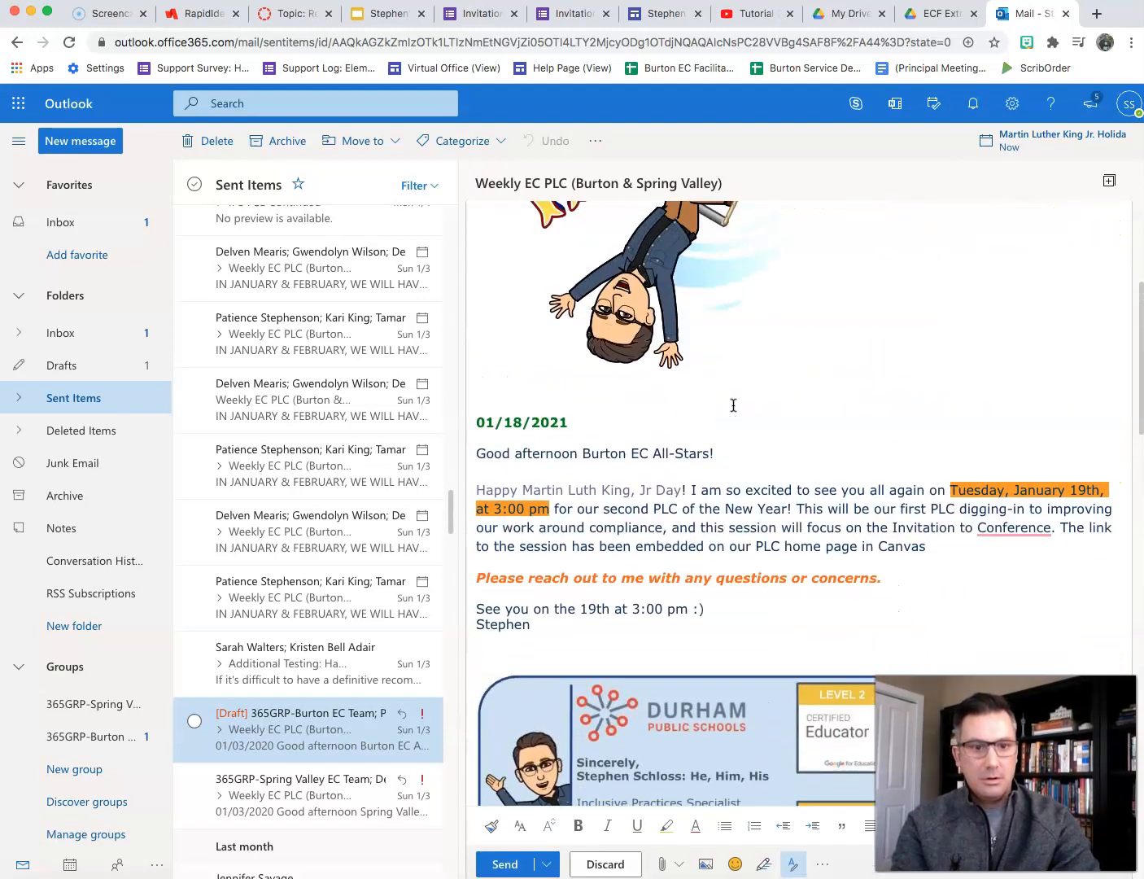
left_click(733, 404)
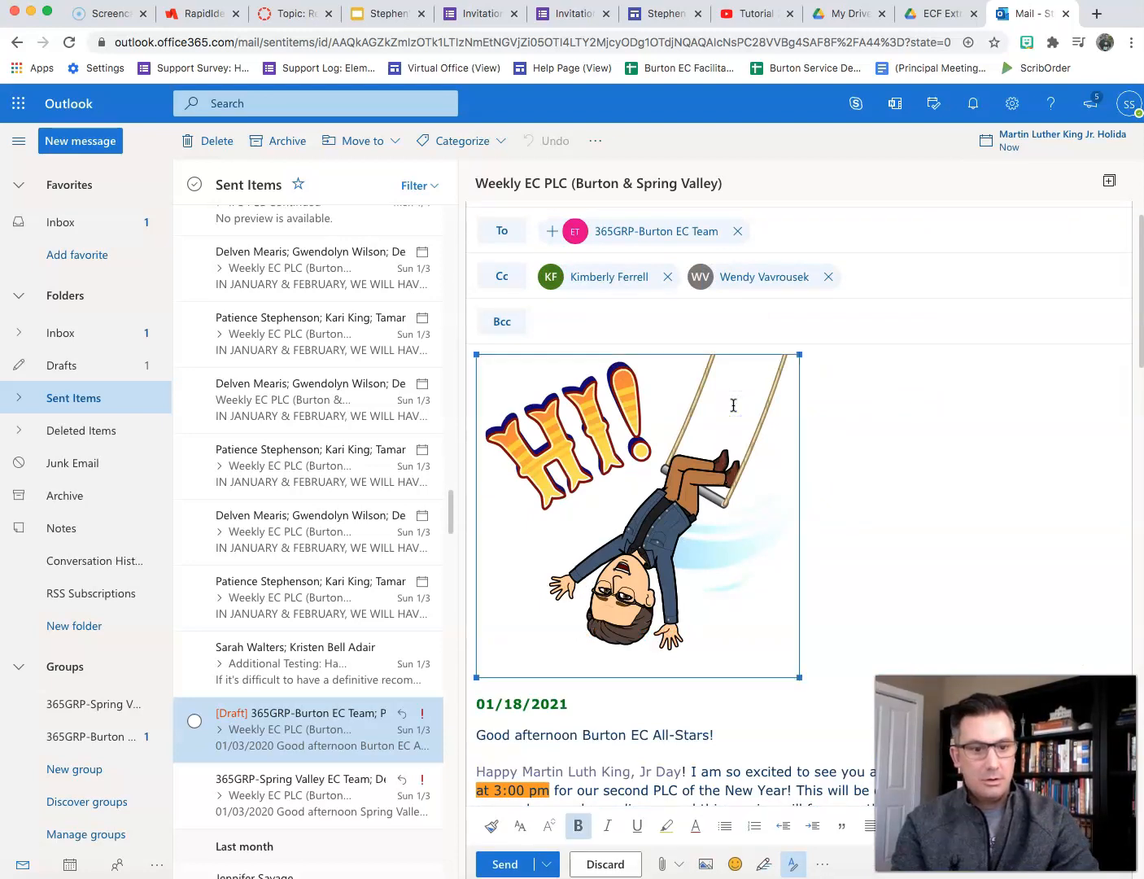
scroll(733, 403, "up", 1)
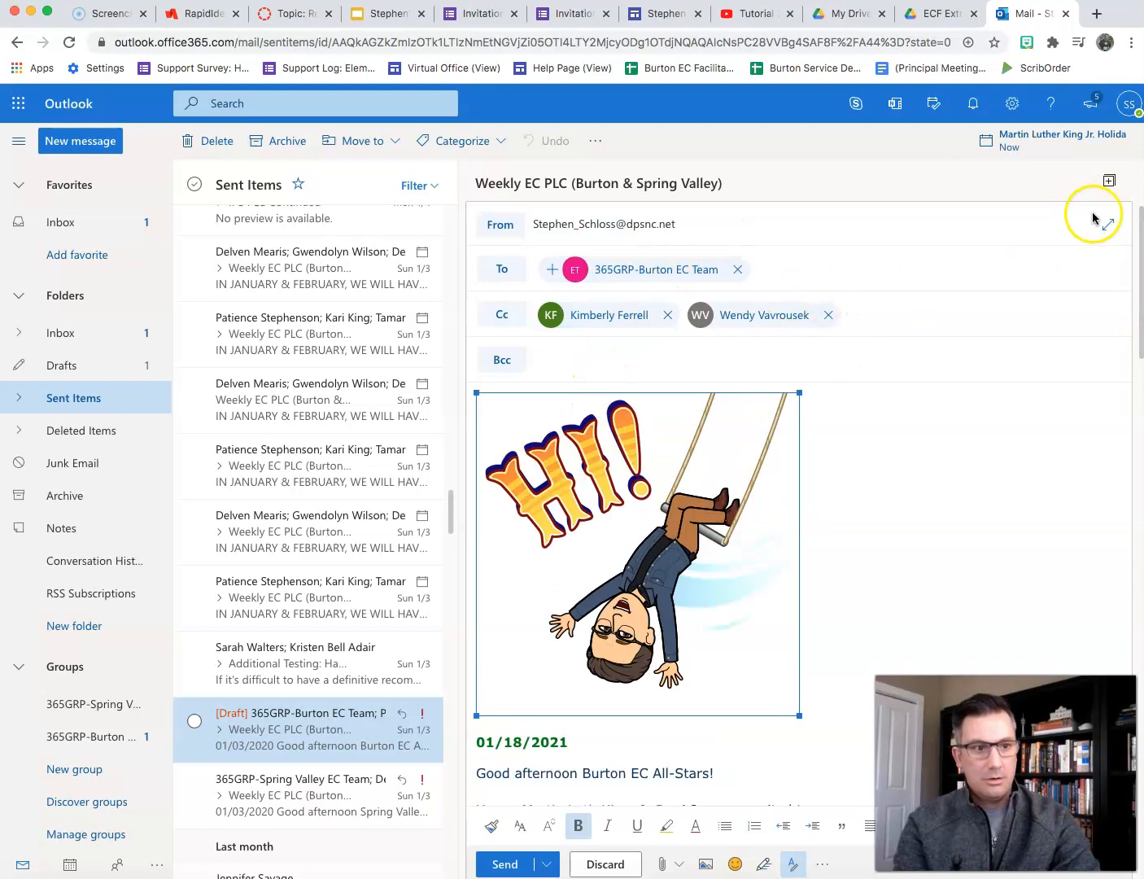
left_click(999, 366)
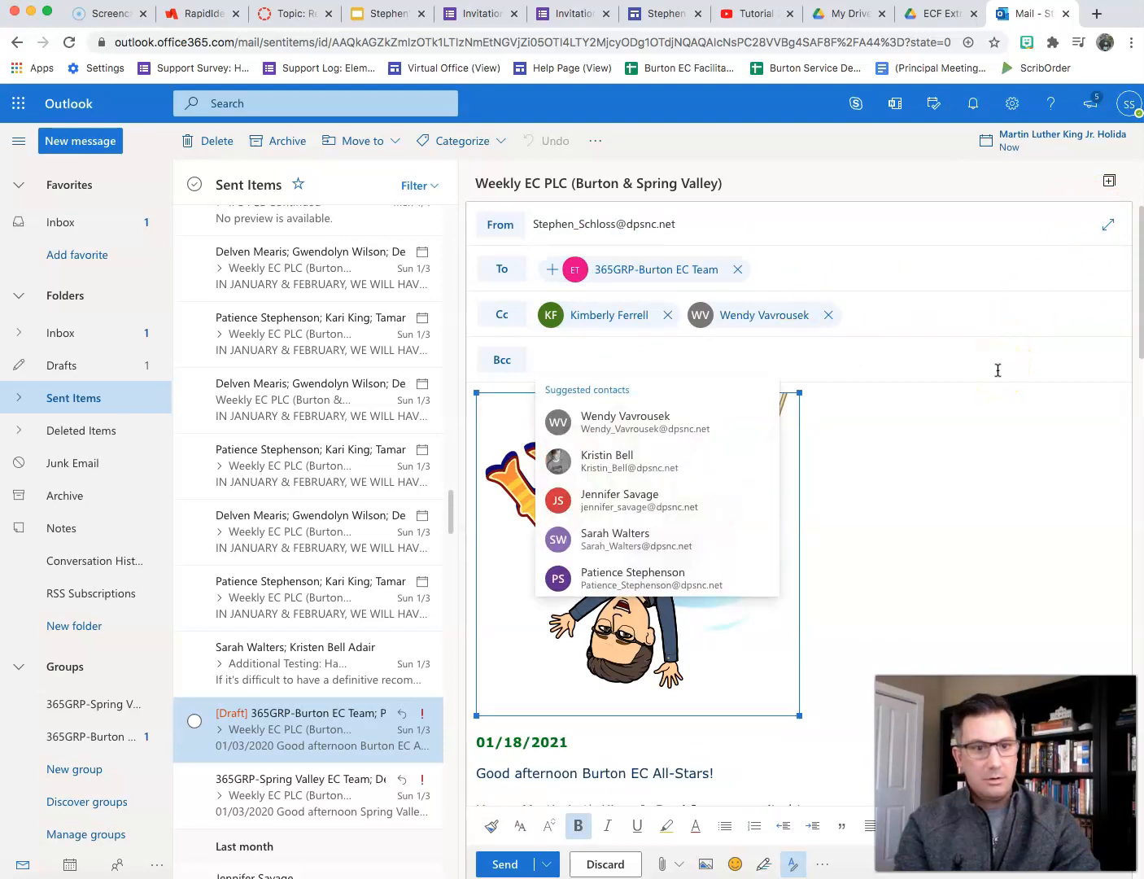
right_click(997, 370)
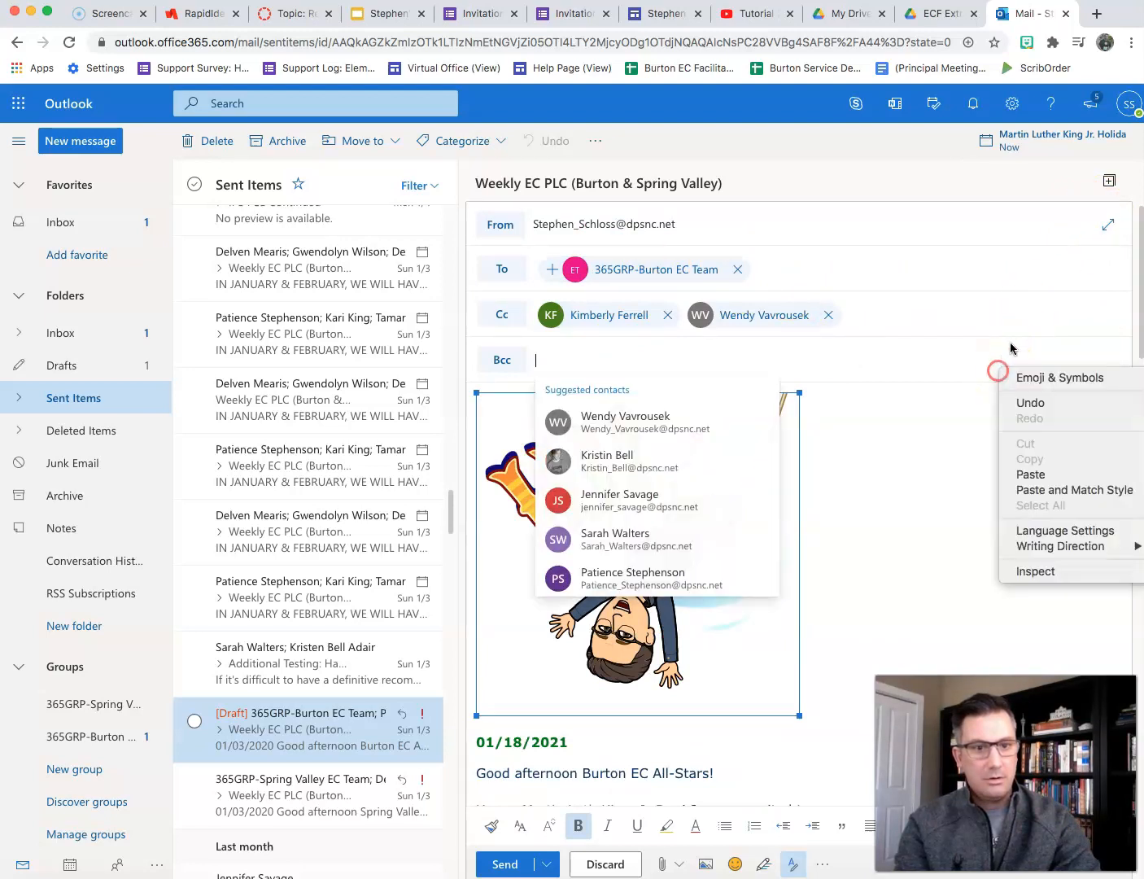
left_click(1104, 227)
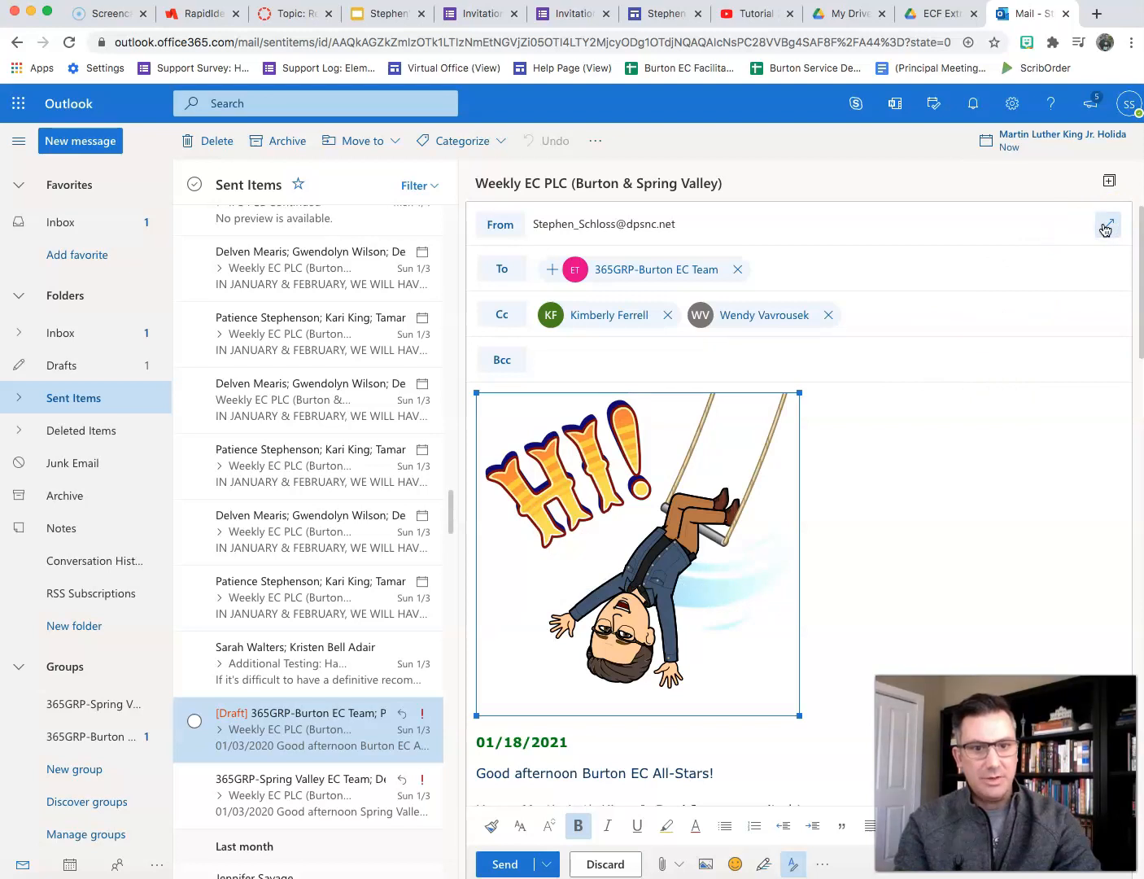
left_click(1105, 229)
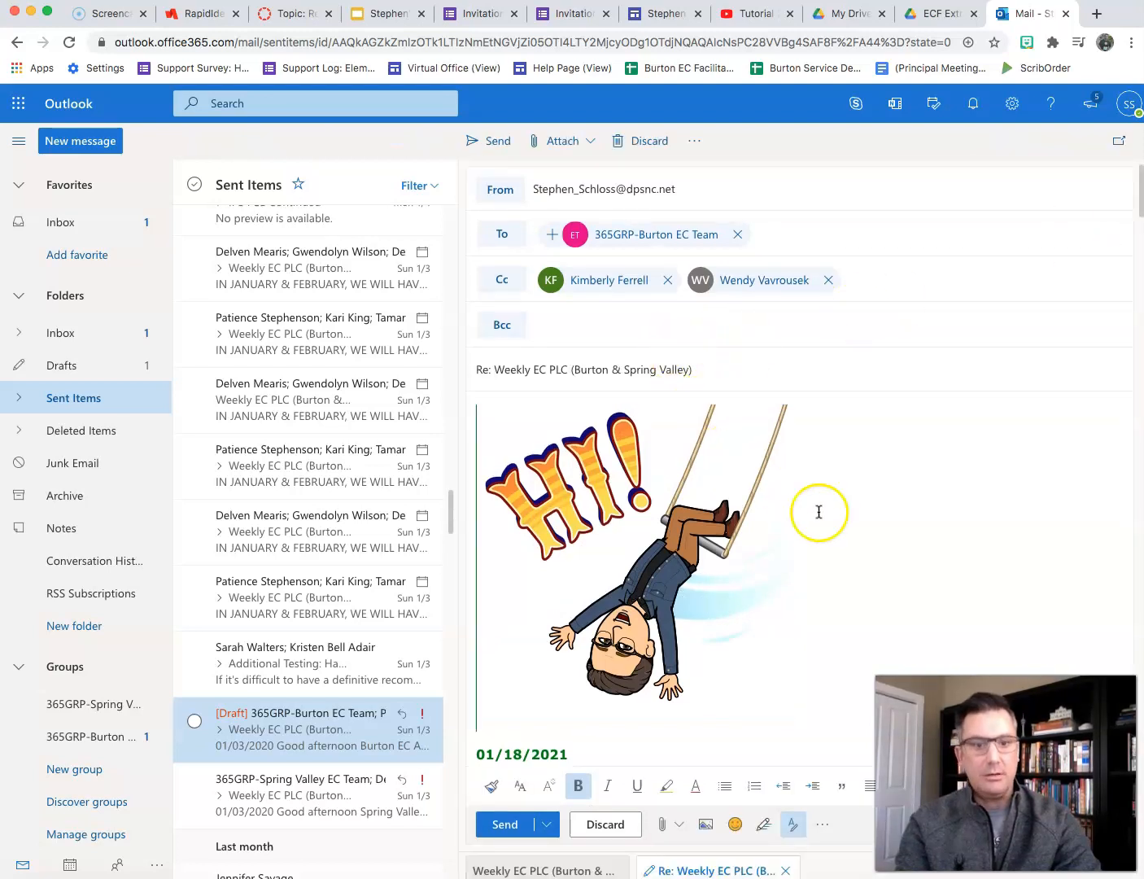
Review the reply draft's subject line, message text, signature and the quoted earlier email.
scroll(820, 512, "down", 3)
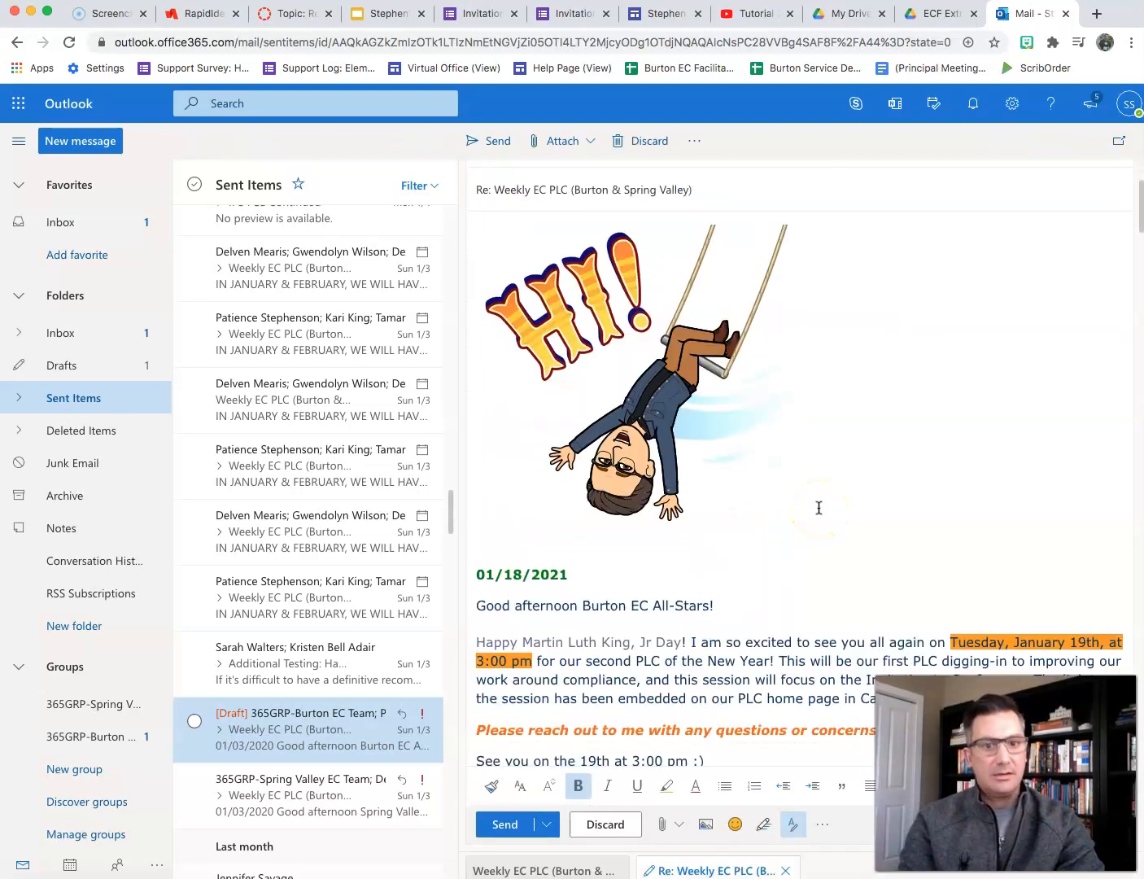
scroll(819, 507, "up", 1)
left_click(489, 238)
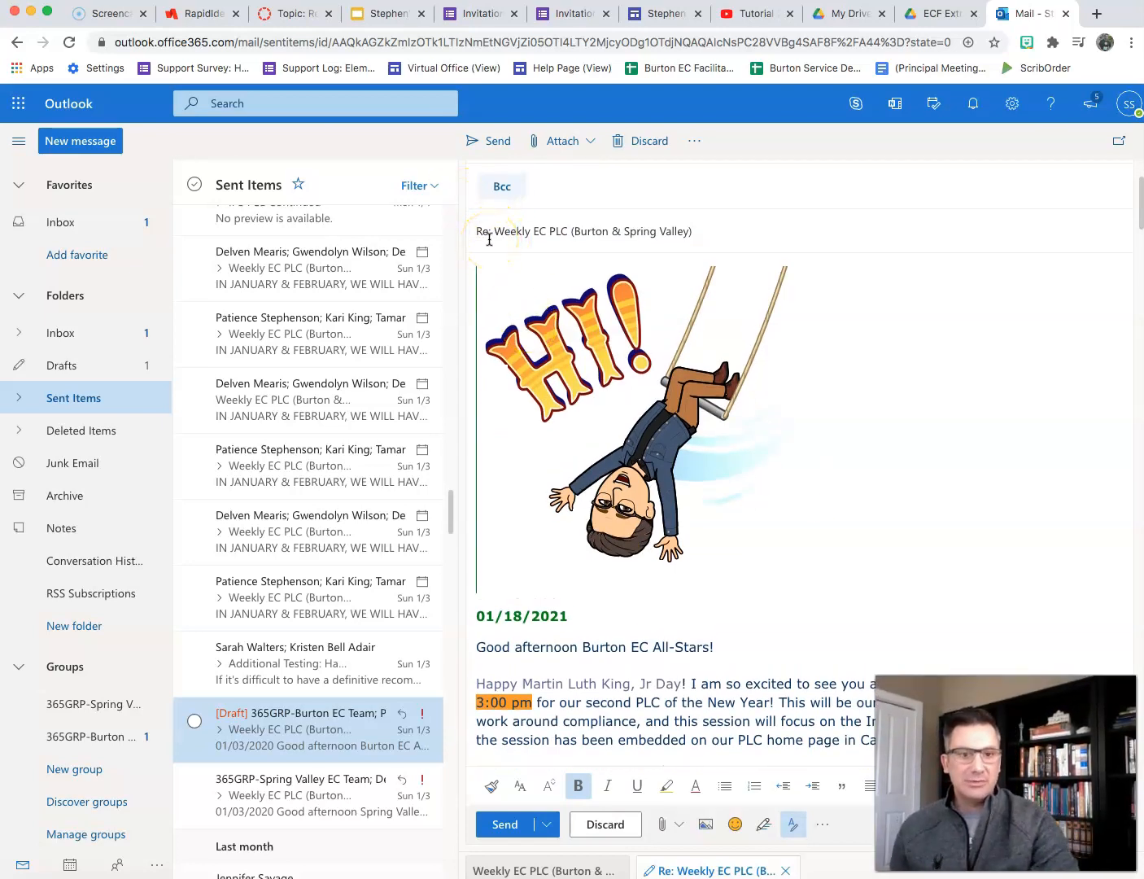
left_click(689, 235)
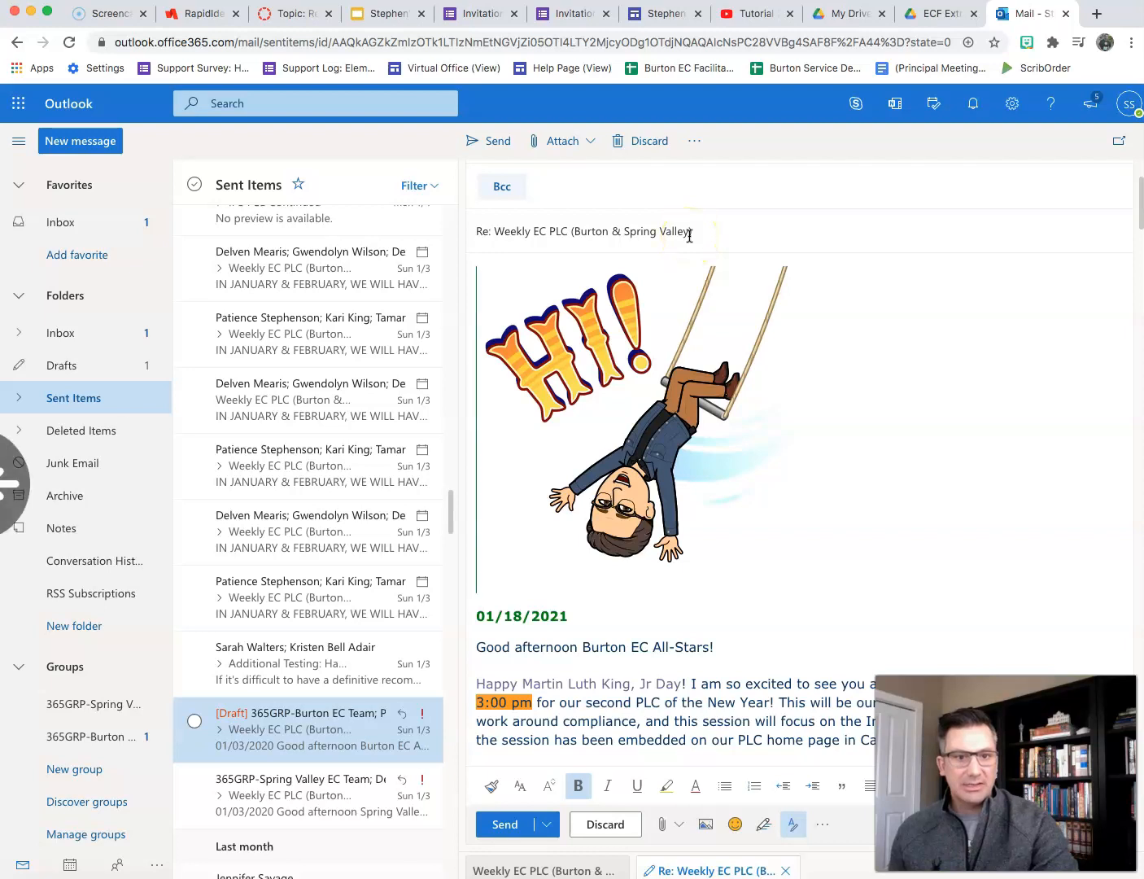
left_click(770, 433)
scroll(770, 433, "down", 10)
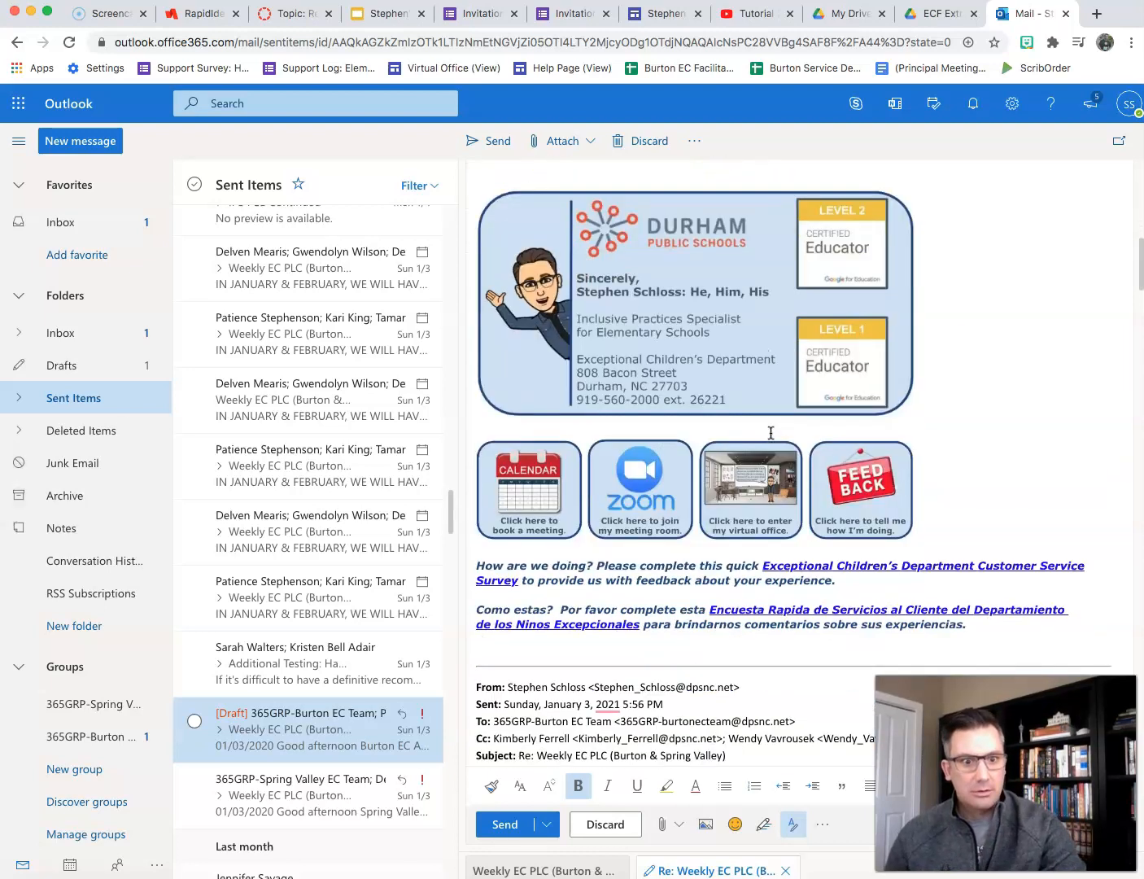
scroll(770, 433, "down", 3)
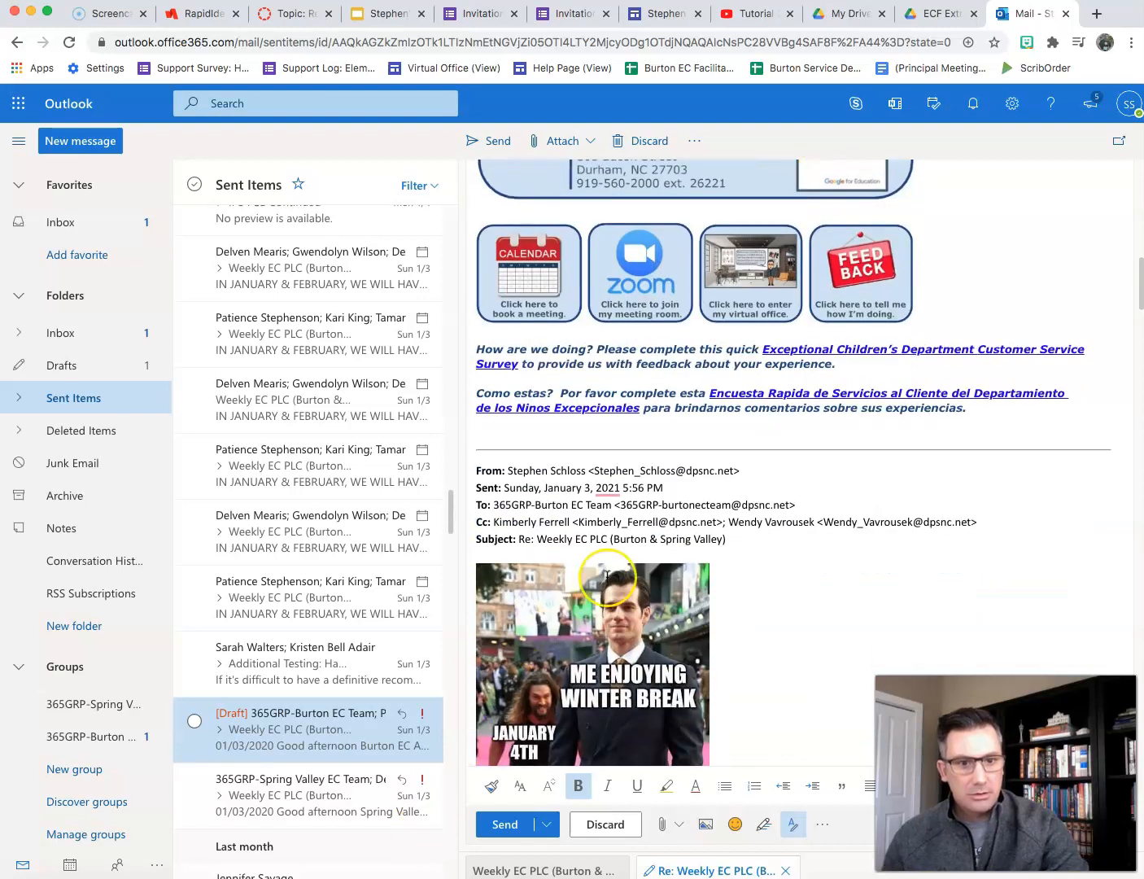
scroll(606, 576, "up", 8)
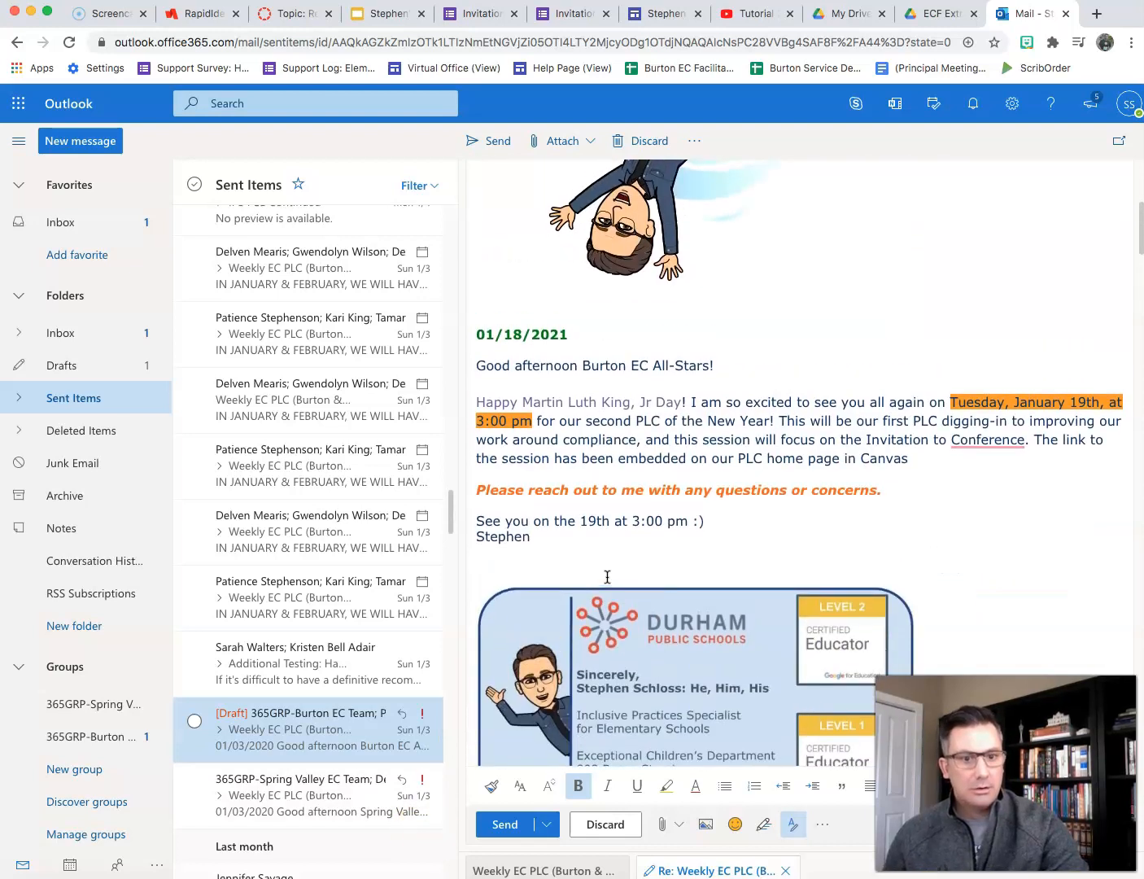
Make the "Happy Martin Luth King, Jr Day" phrase in the email bold and correct "Luth" to "Luther".
left_click_drag(477, 402, 678, 412)
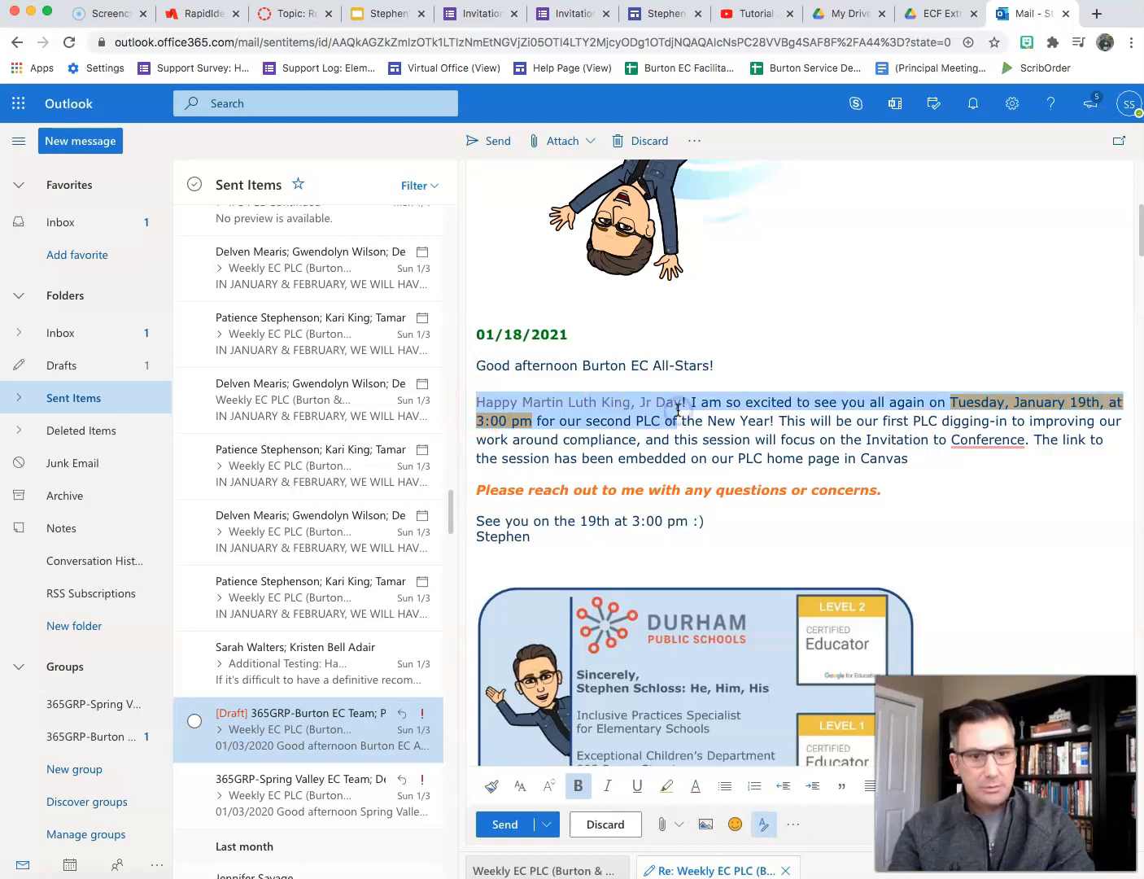
left_click(678, 411)
left_click(477, 404)
left_click_drag(476, 404, 686, 404)
left_click(577, 785)
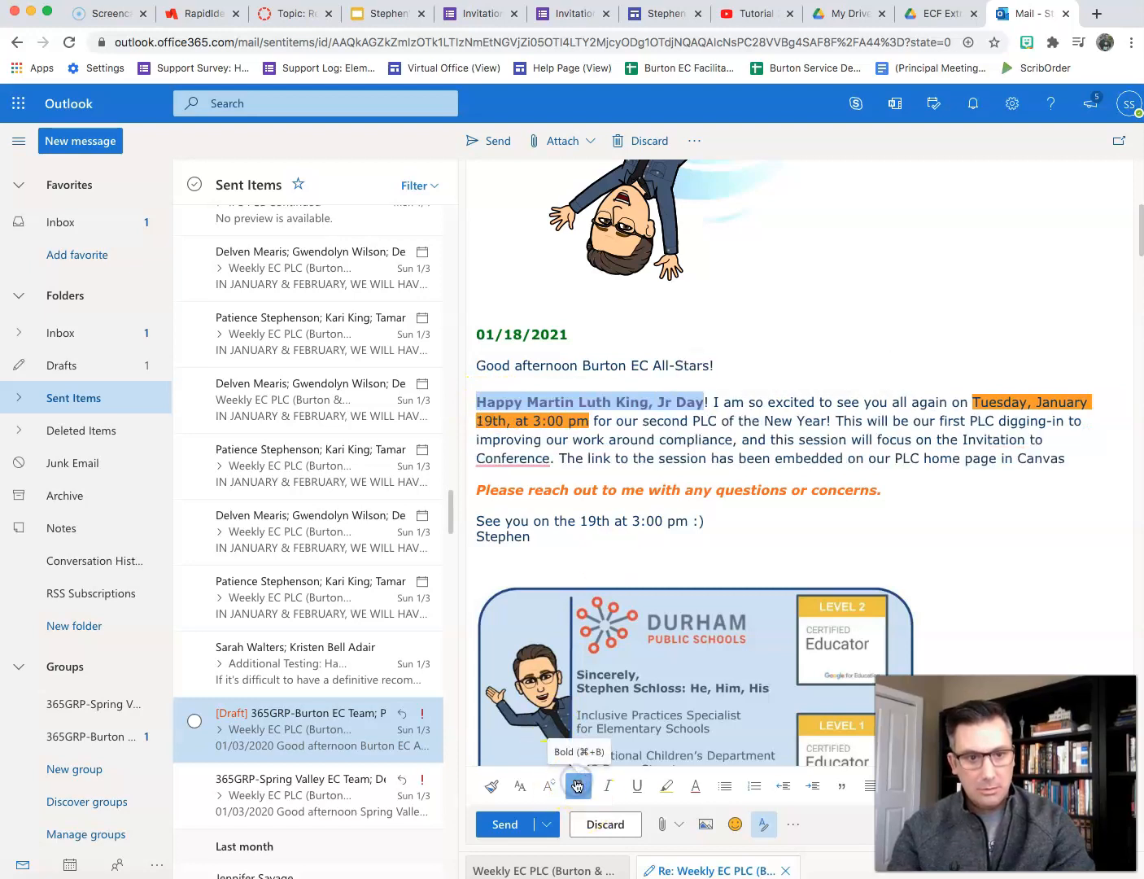
left_click(741, 486)
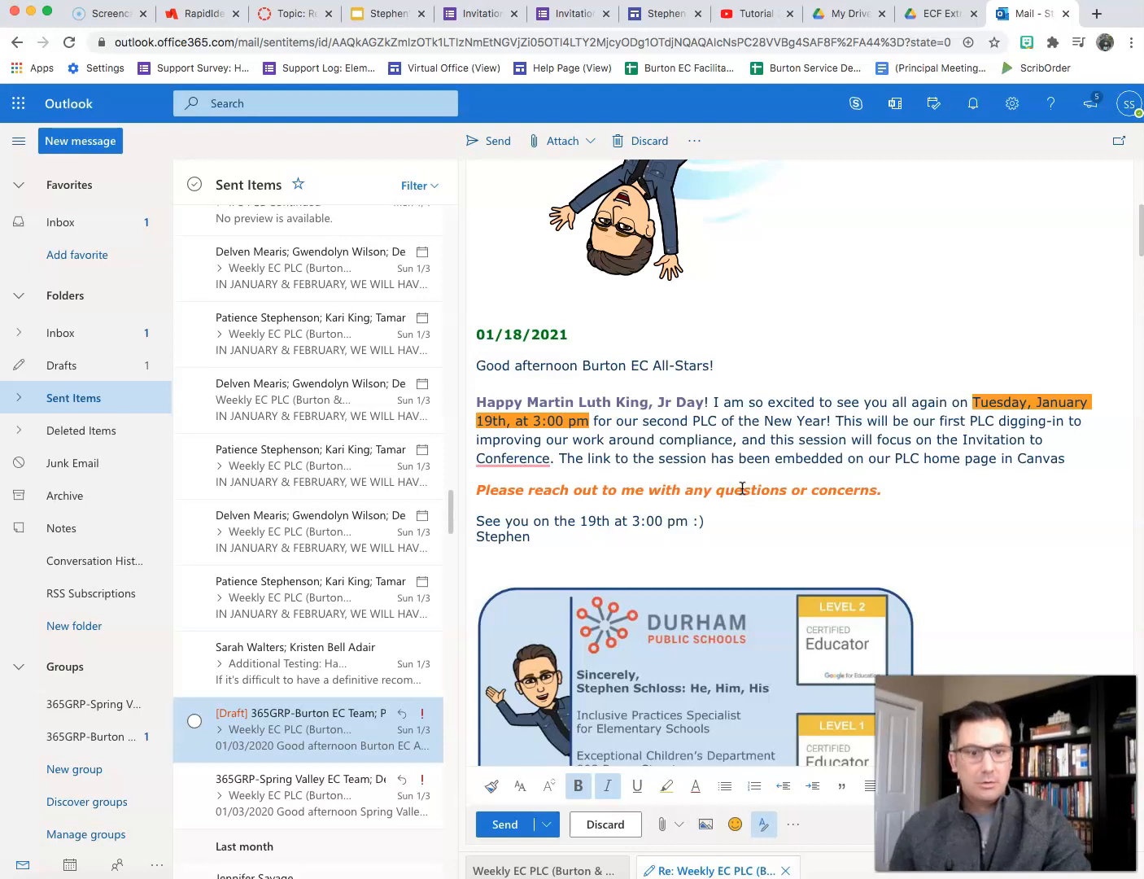
left_click(612, 400)
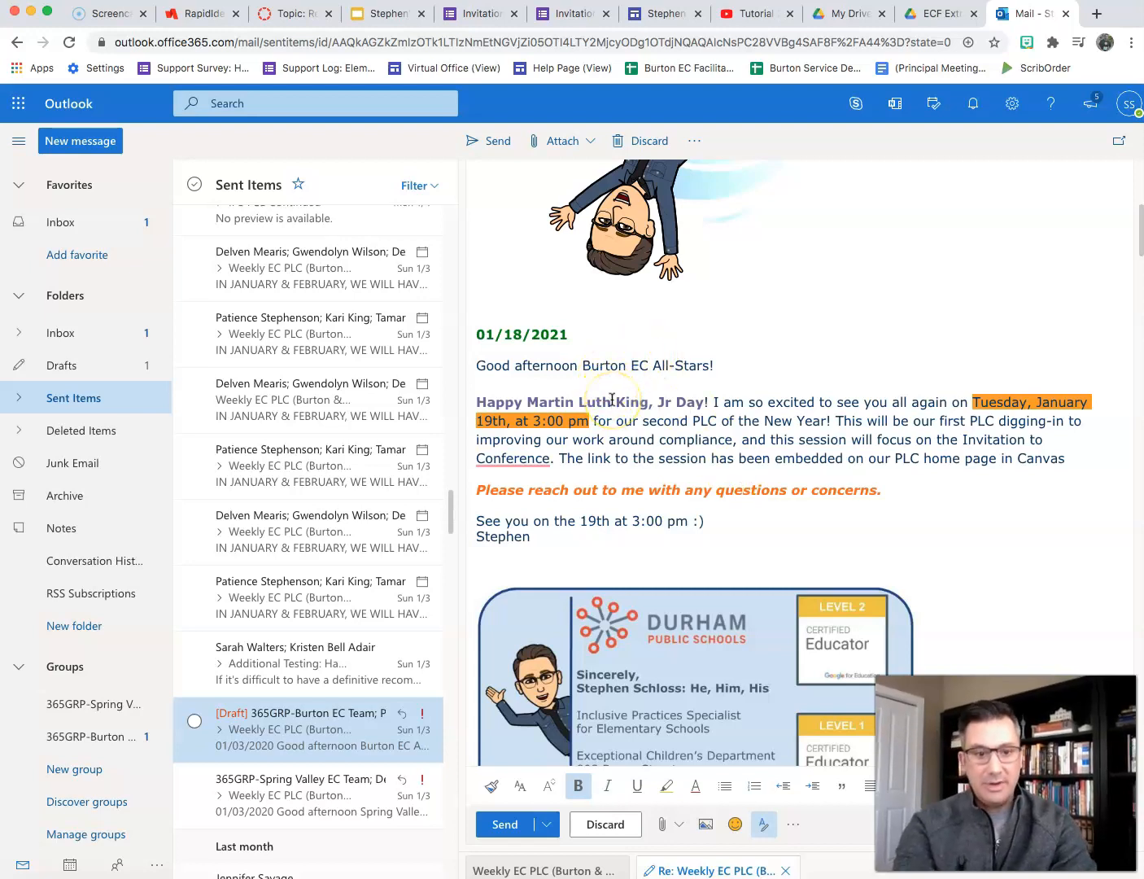
type("er")
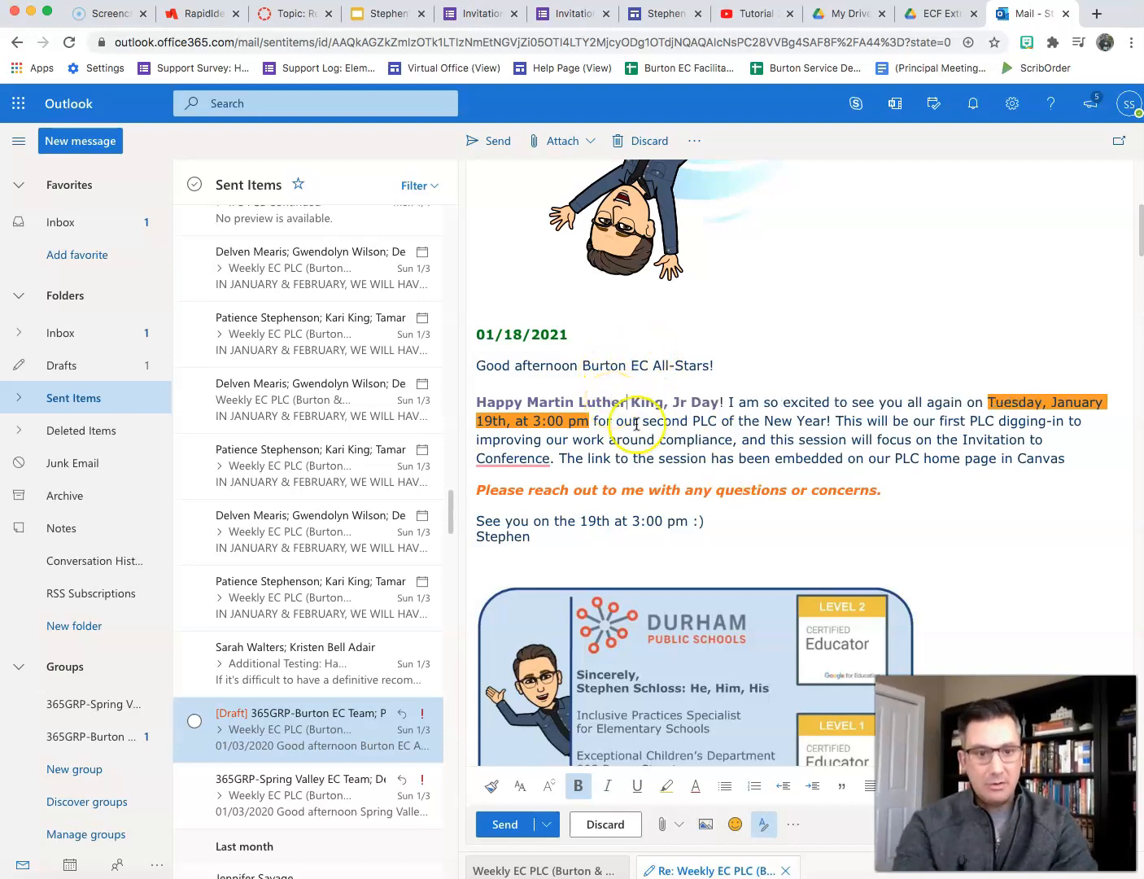
Switch to the Canvas announcement, correct "Luth" to "Luther" in its holiday greeting and save the edited announcement.
left_click(281, 14)
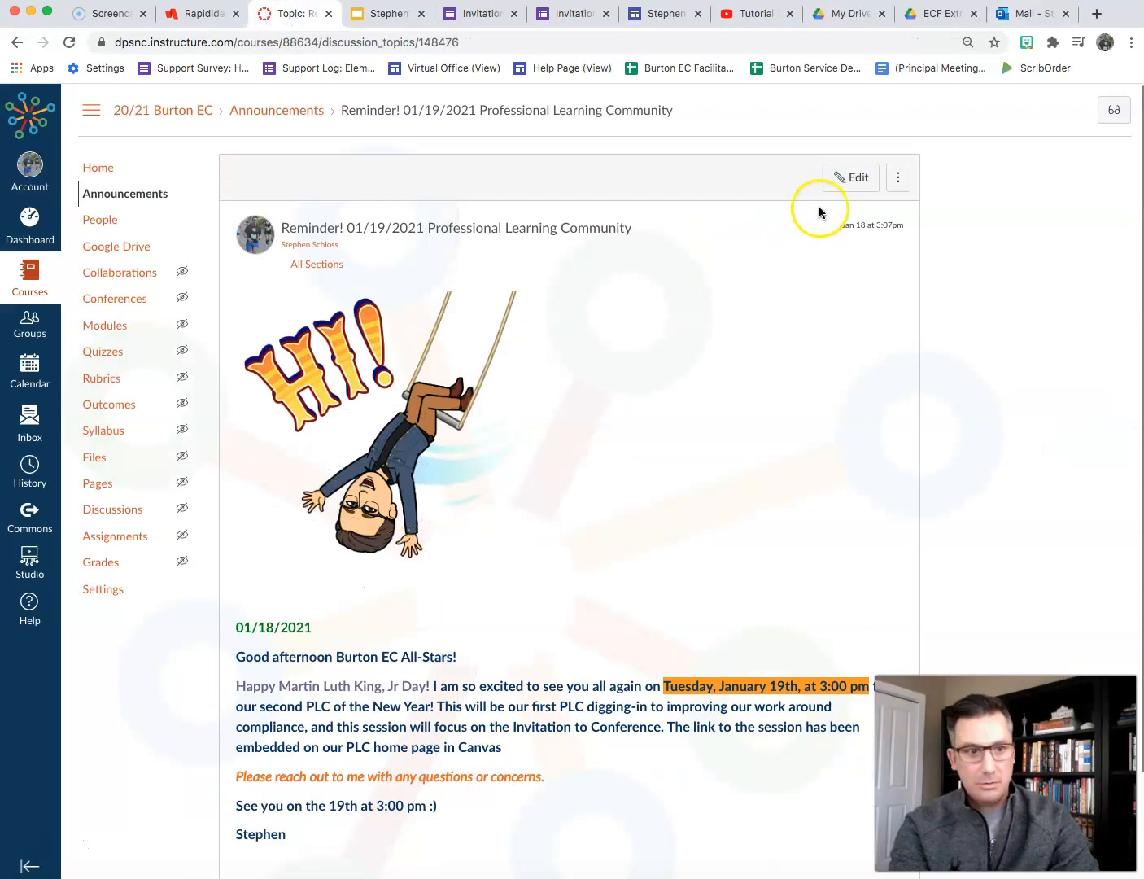
left_click(848, 176)
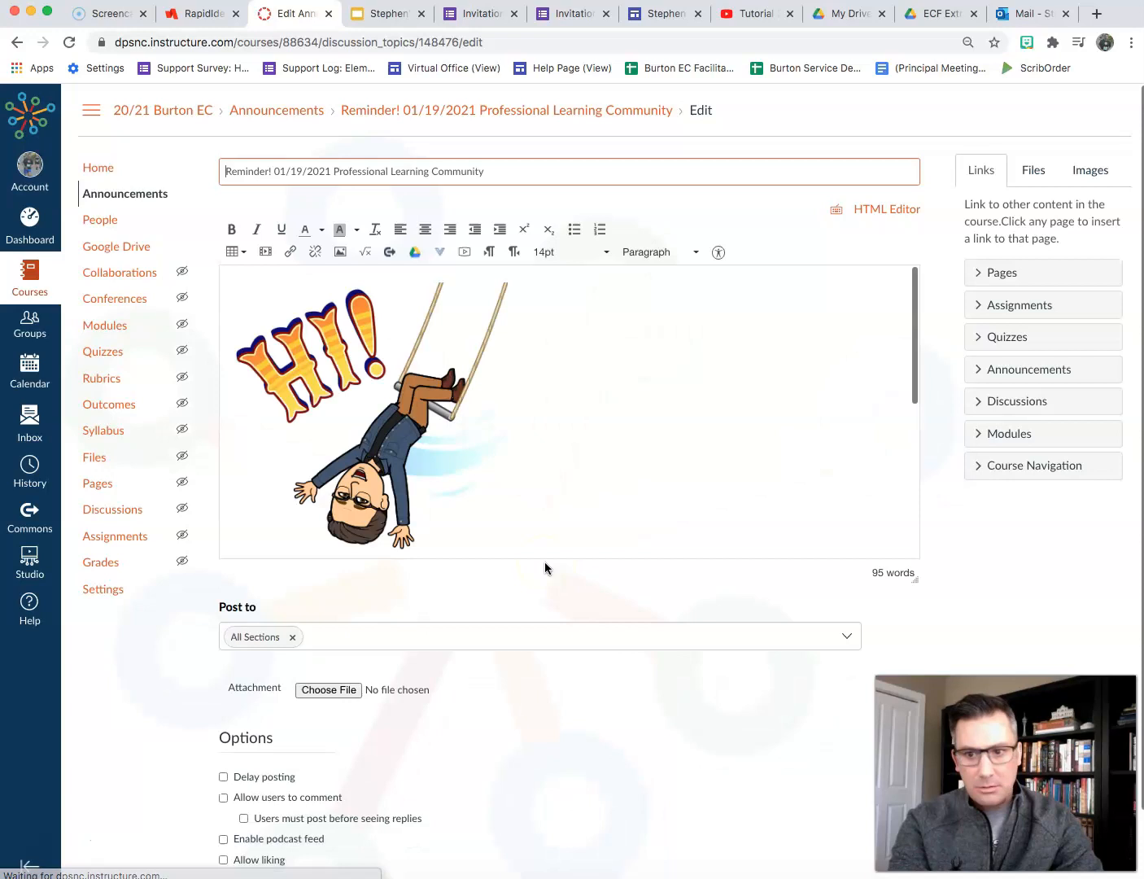
scroll(544, 561, "down", 2)
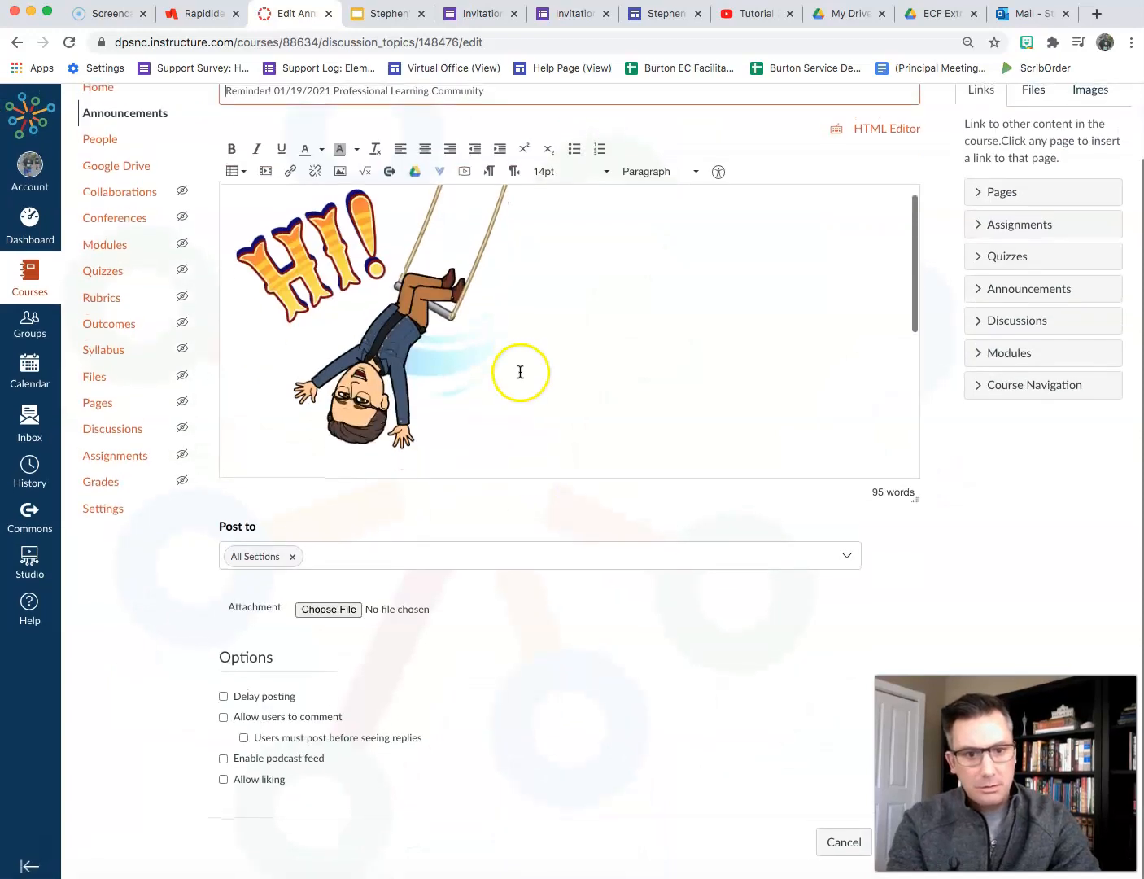
scroll(519, 373, "down", 5)
left_click(341, 277)
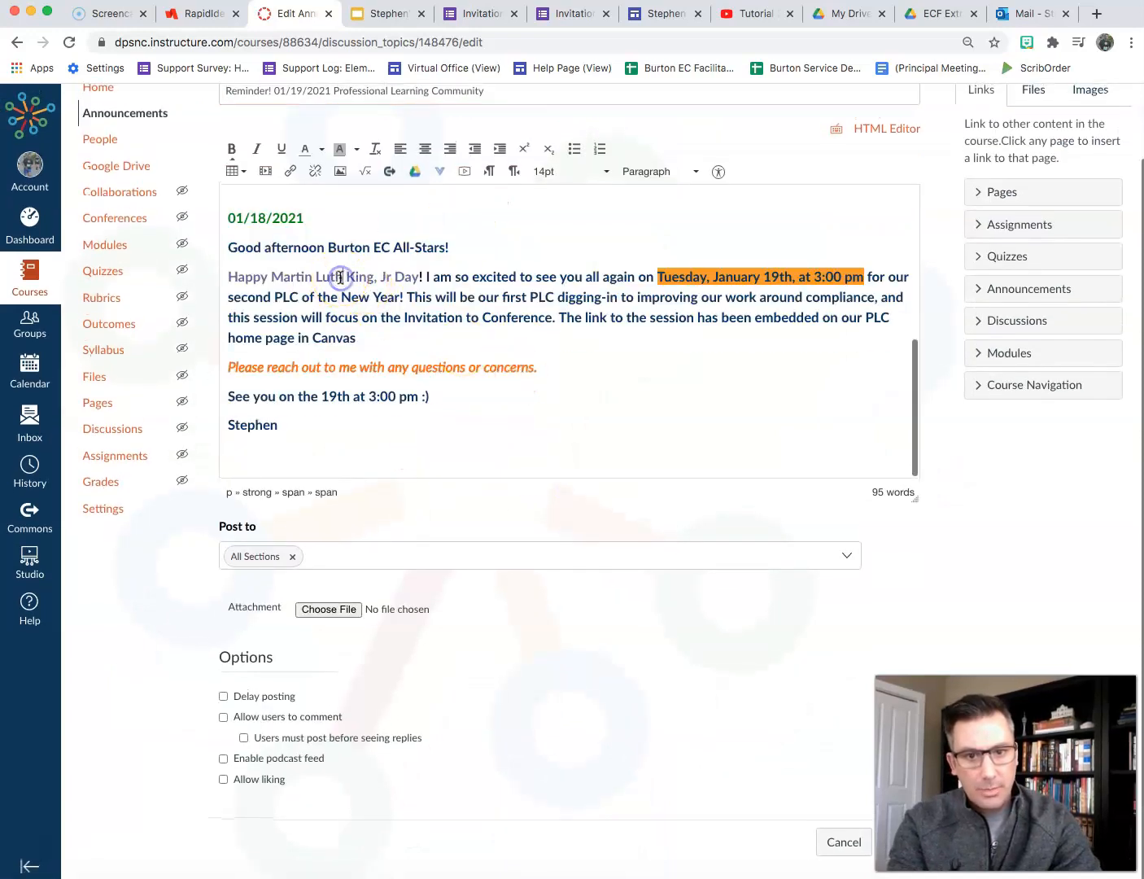
type("er")
left_click(899, 841)
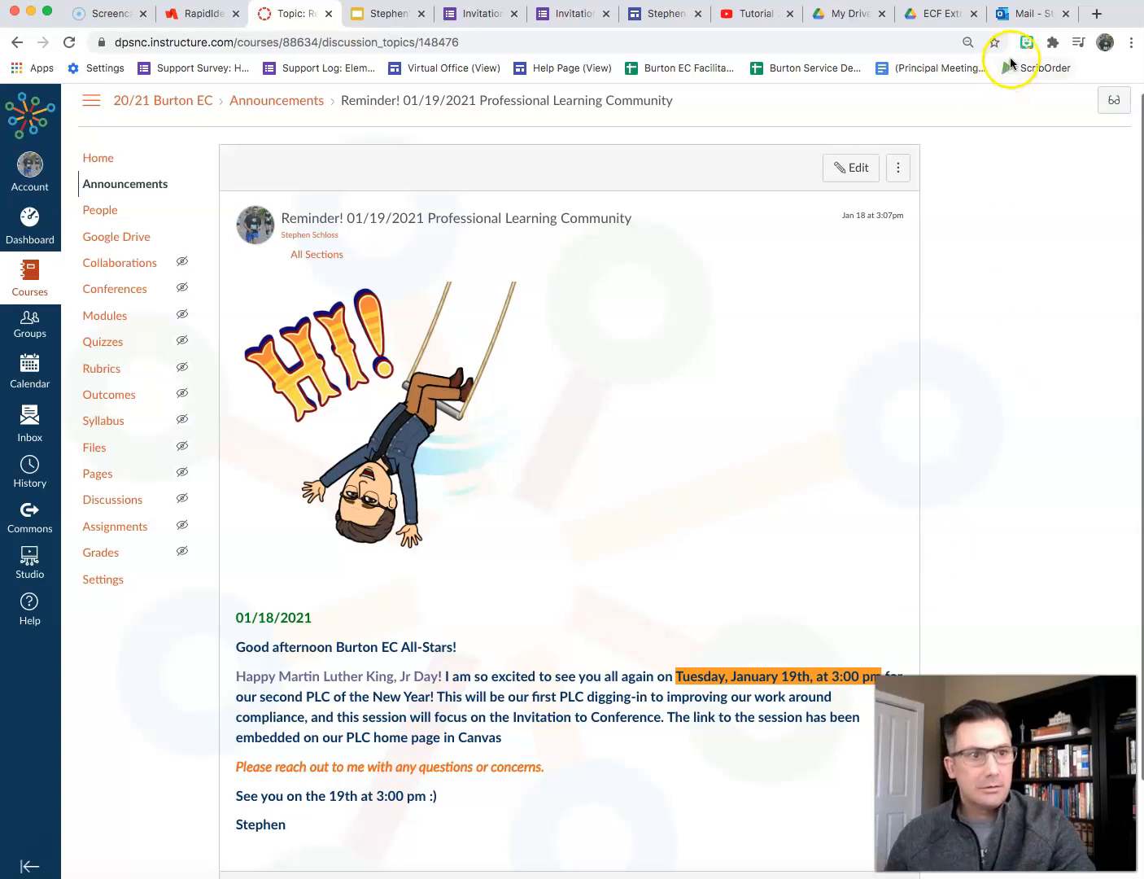
Switch back to Outlook and send the reminder reply to the 365GRP-Burton EC Team.
left_click(1028, 13)
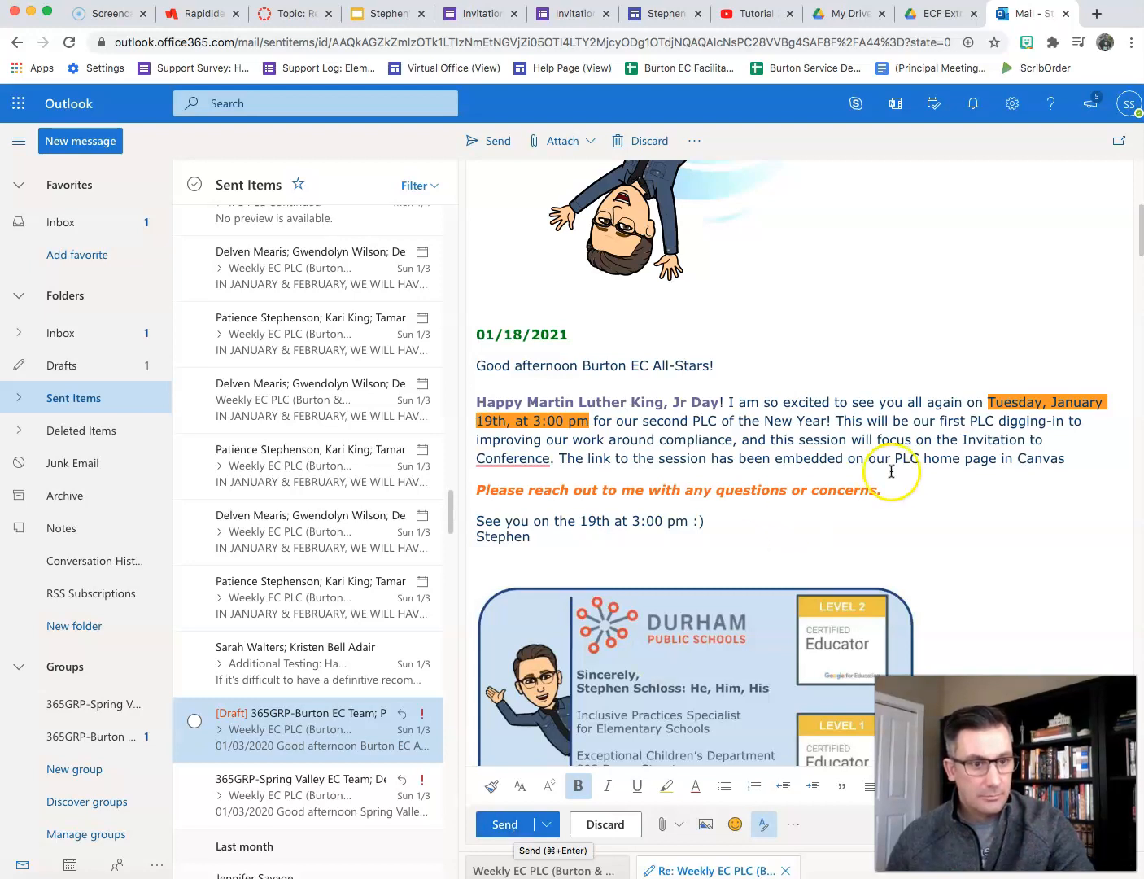
left_click(504, 826)
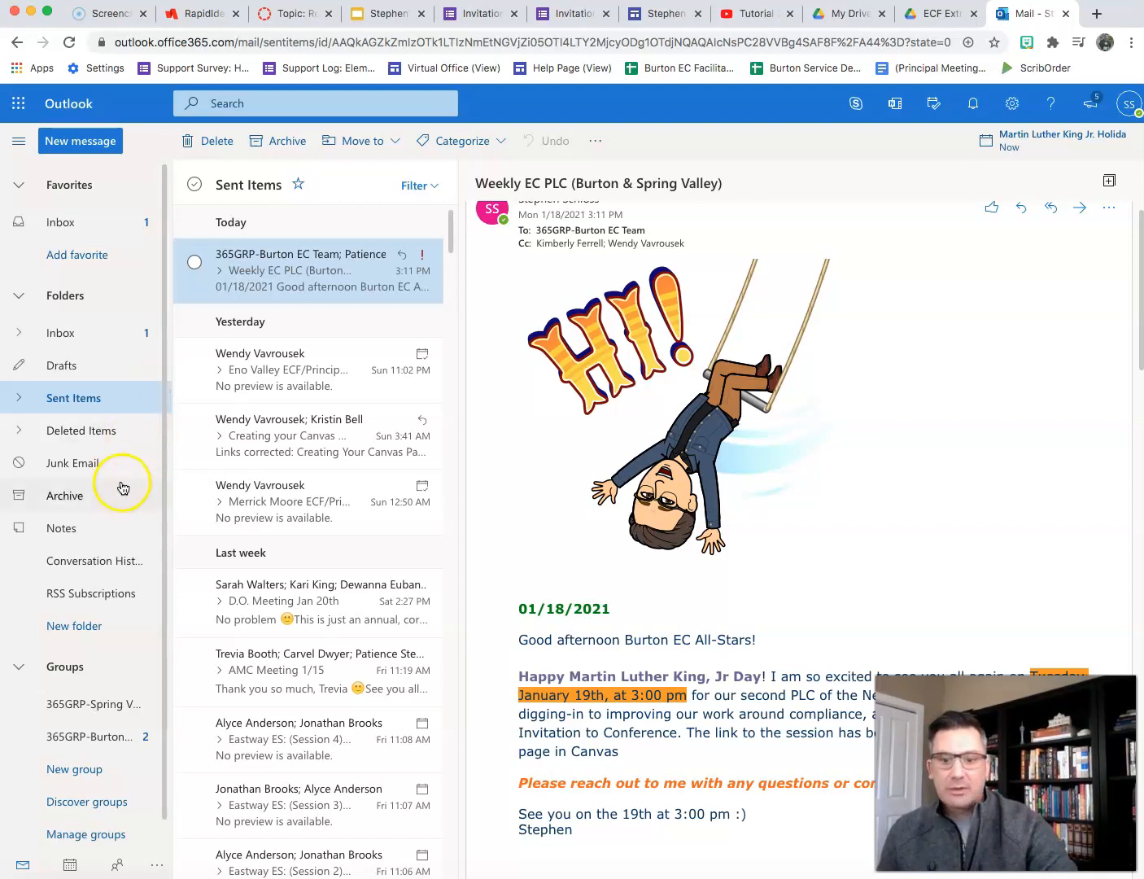
left_click_drag(32, 817, 33, 818)
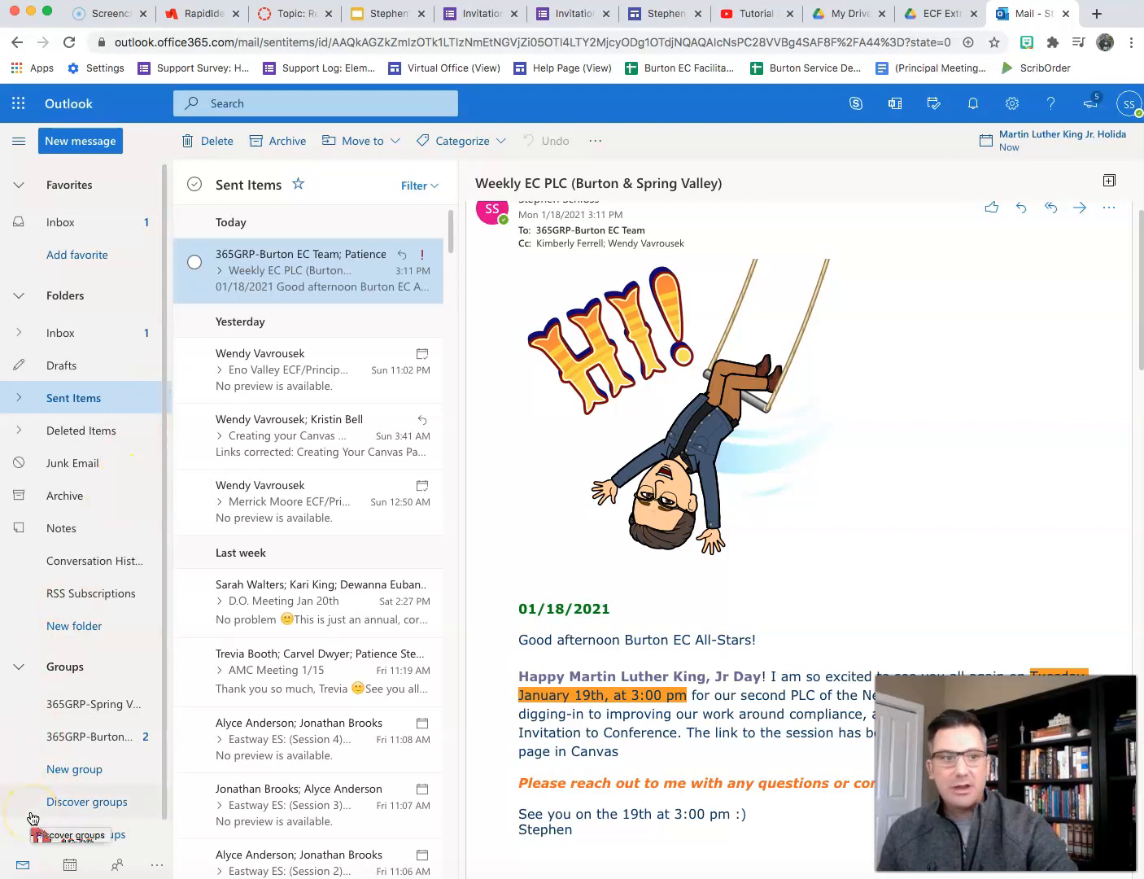